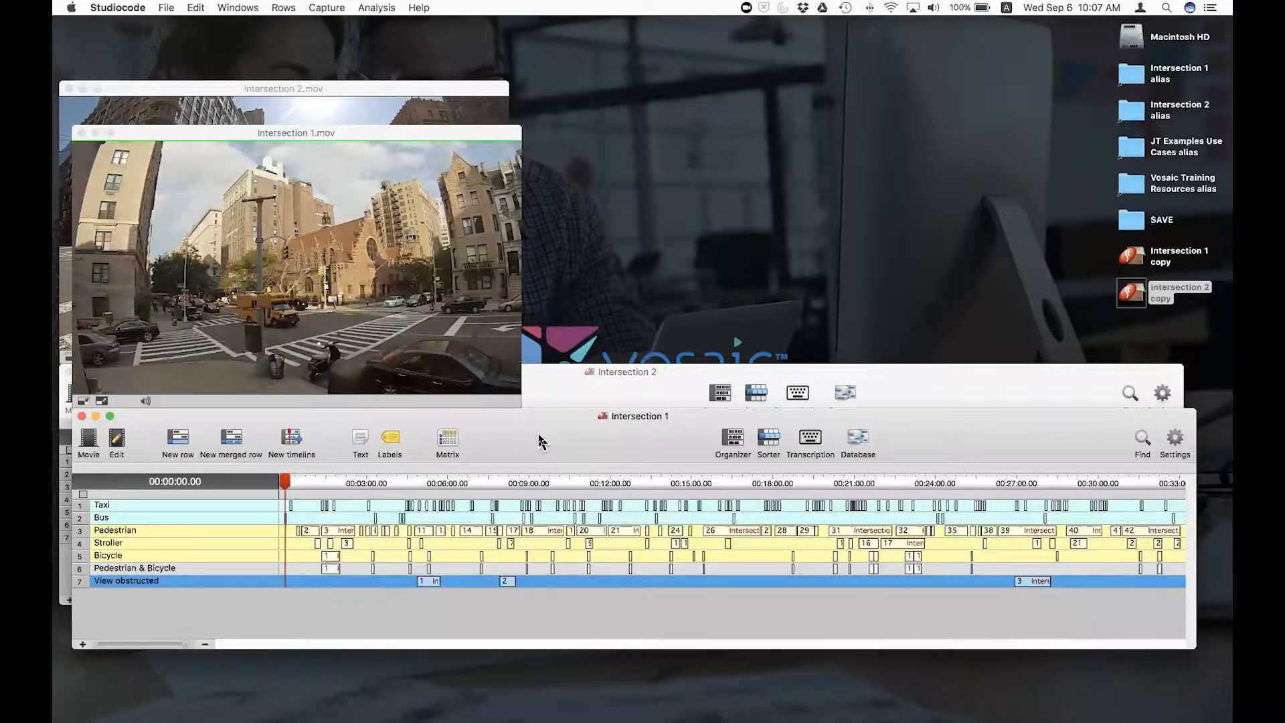
Step: View the Intersection 2 timeline, return to Intersection 1 and shift its window aside to uncover Intersection 2's row names
click(612, 395)
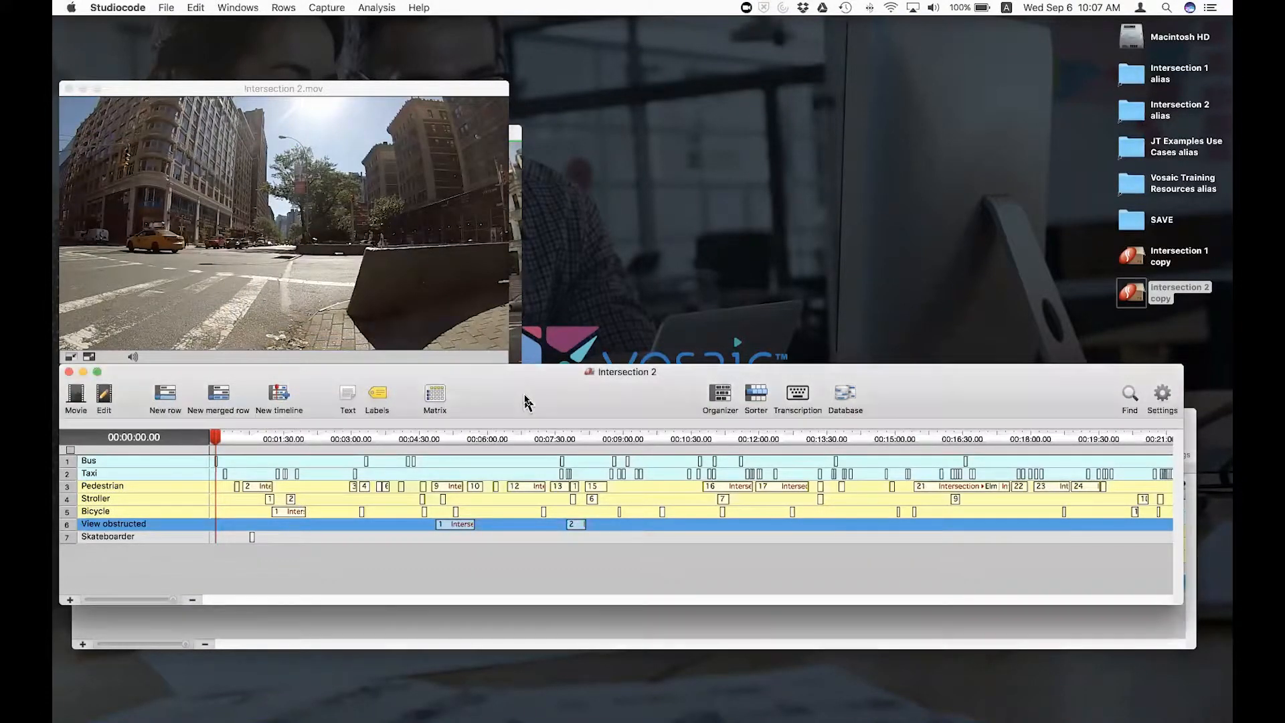
click(516, 344)
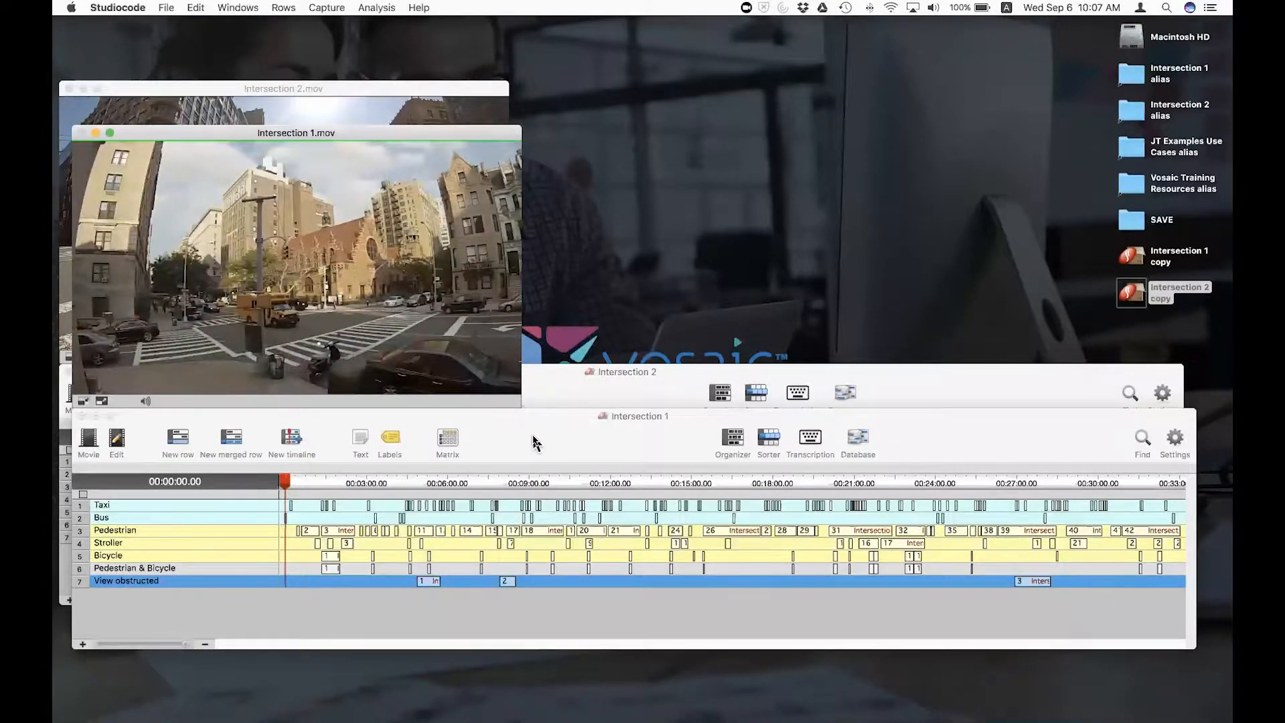
drag(533, 443, 536, 443)
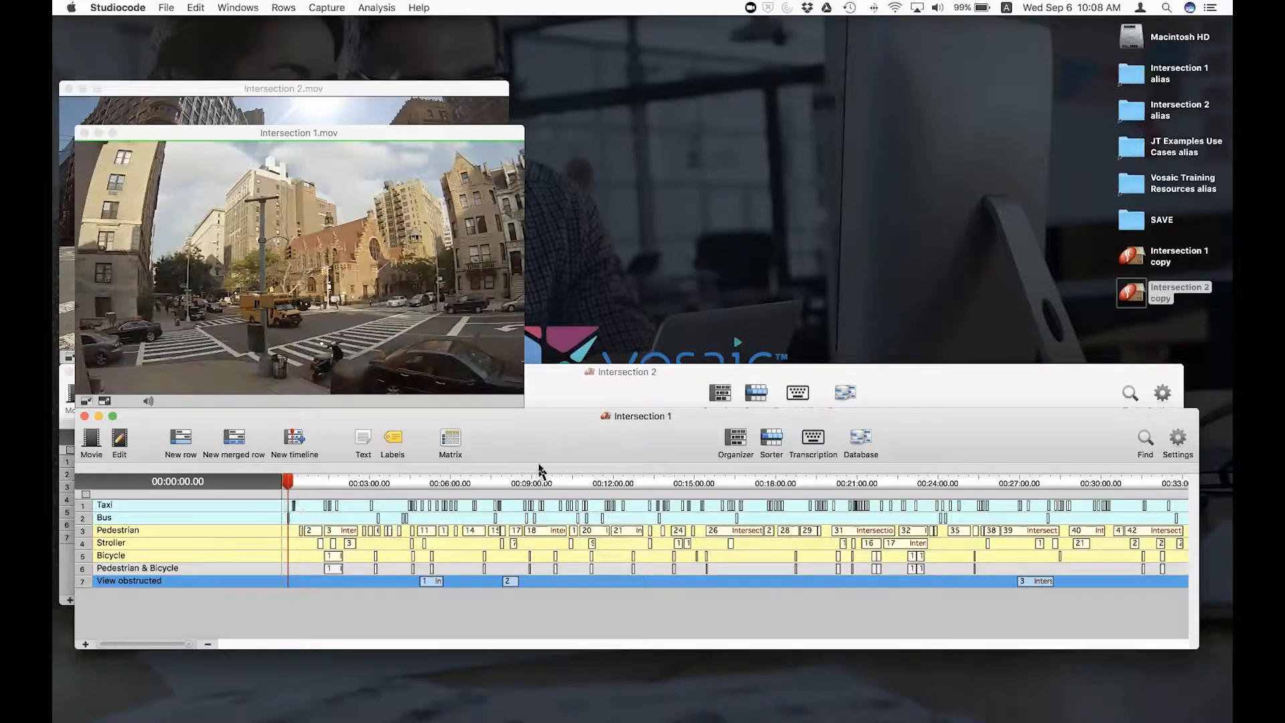
drag(541, 449, 612, 441)
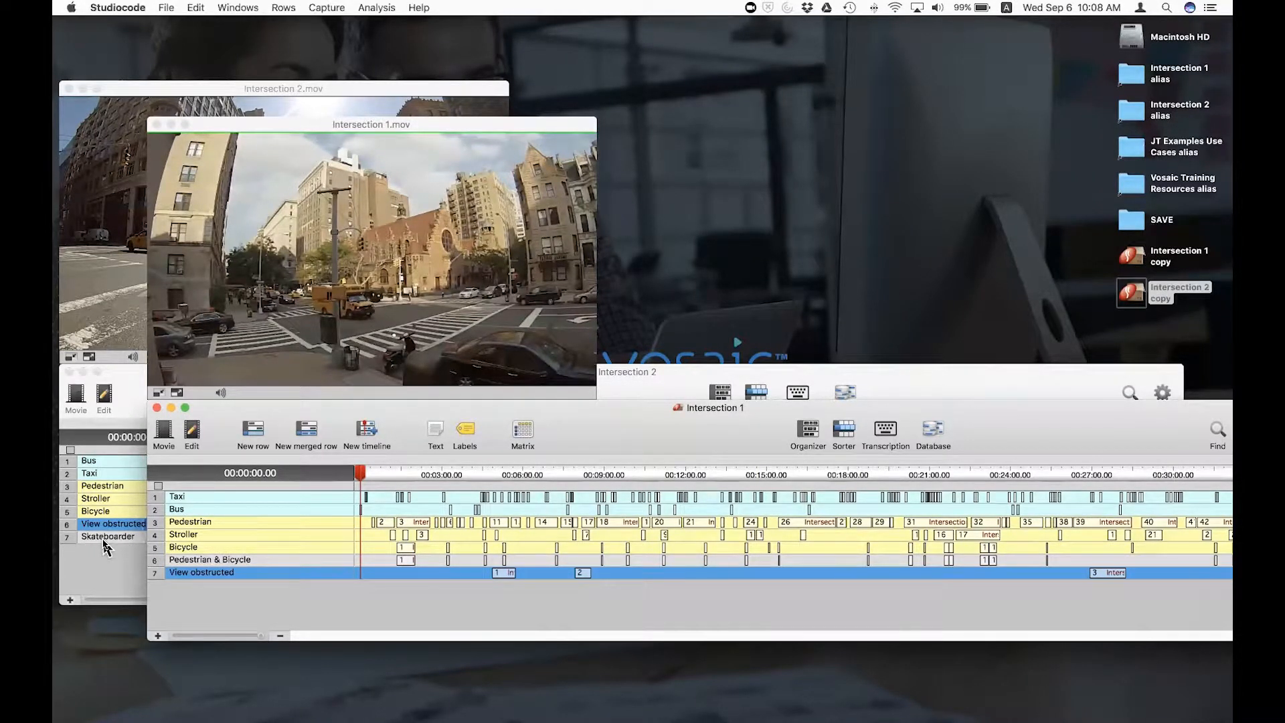
Step: Move the Pedestrian & Bicycle row below View obstructed in Intersection 1, and close Intersection 2 with its changes saved
drag(155, 560, 157, 581)
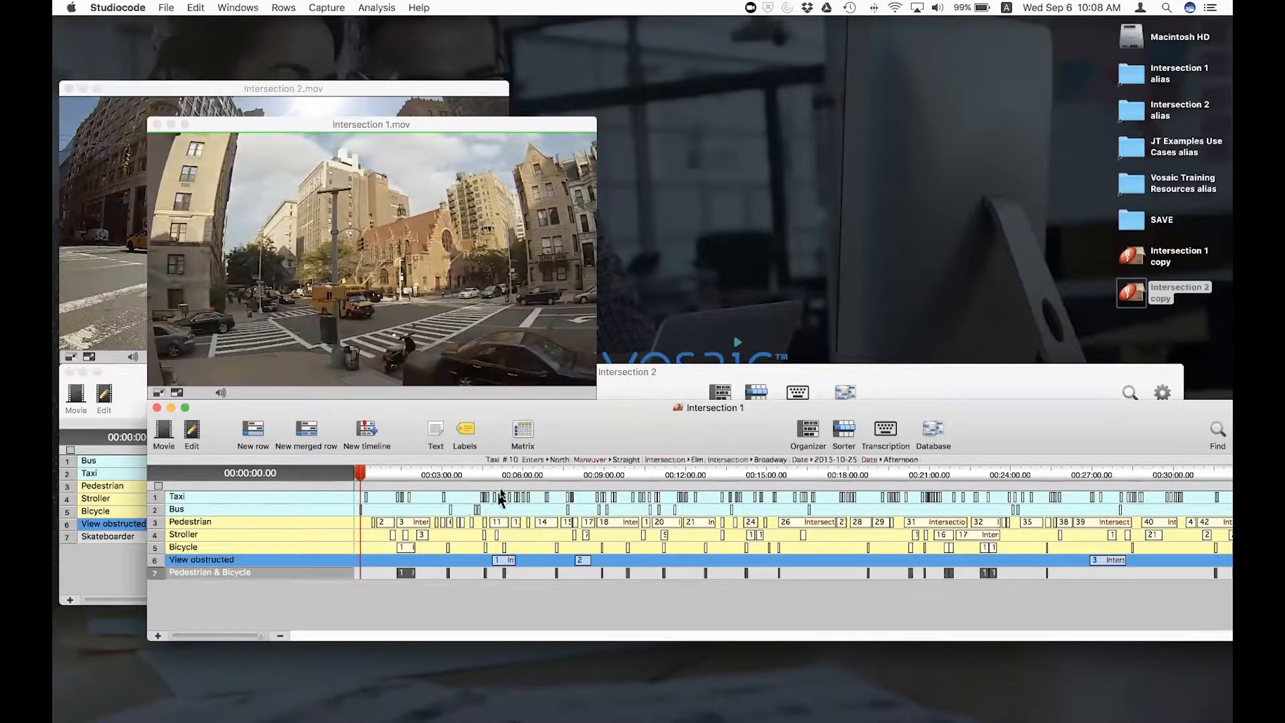
click(69, 372)
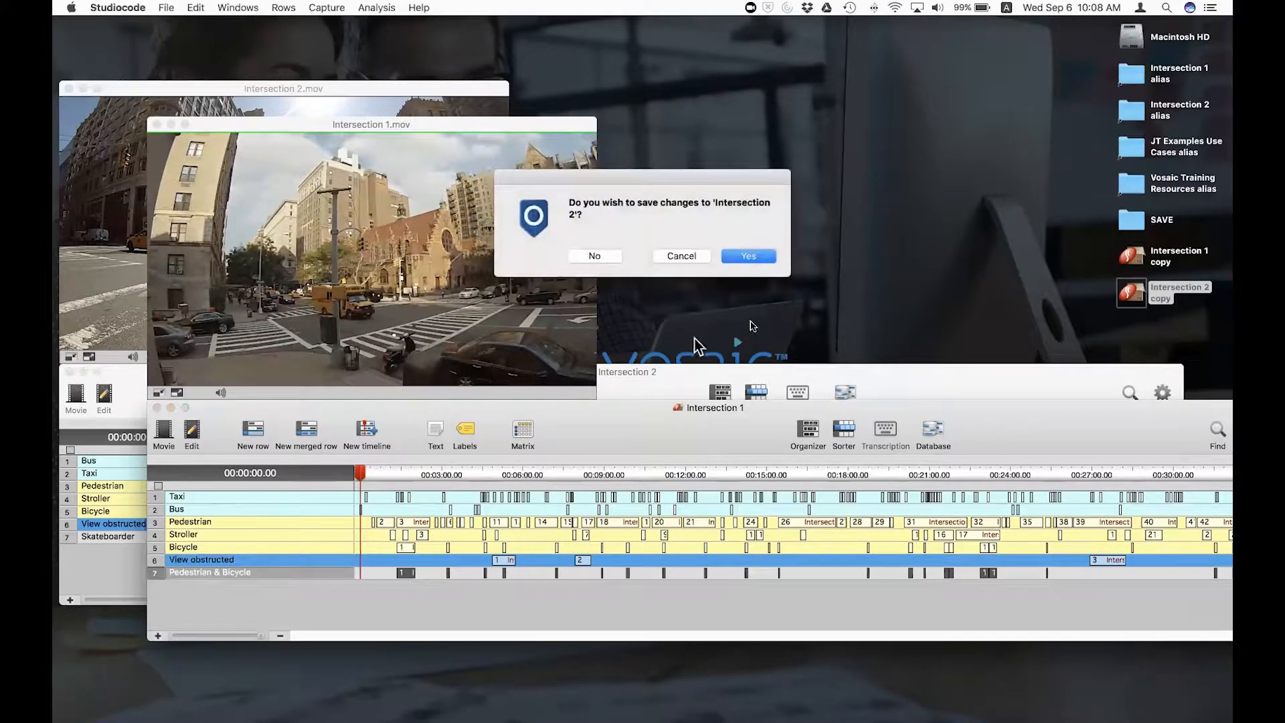
click(749, 258)
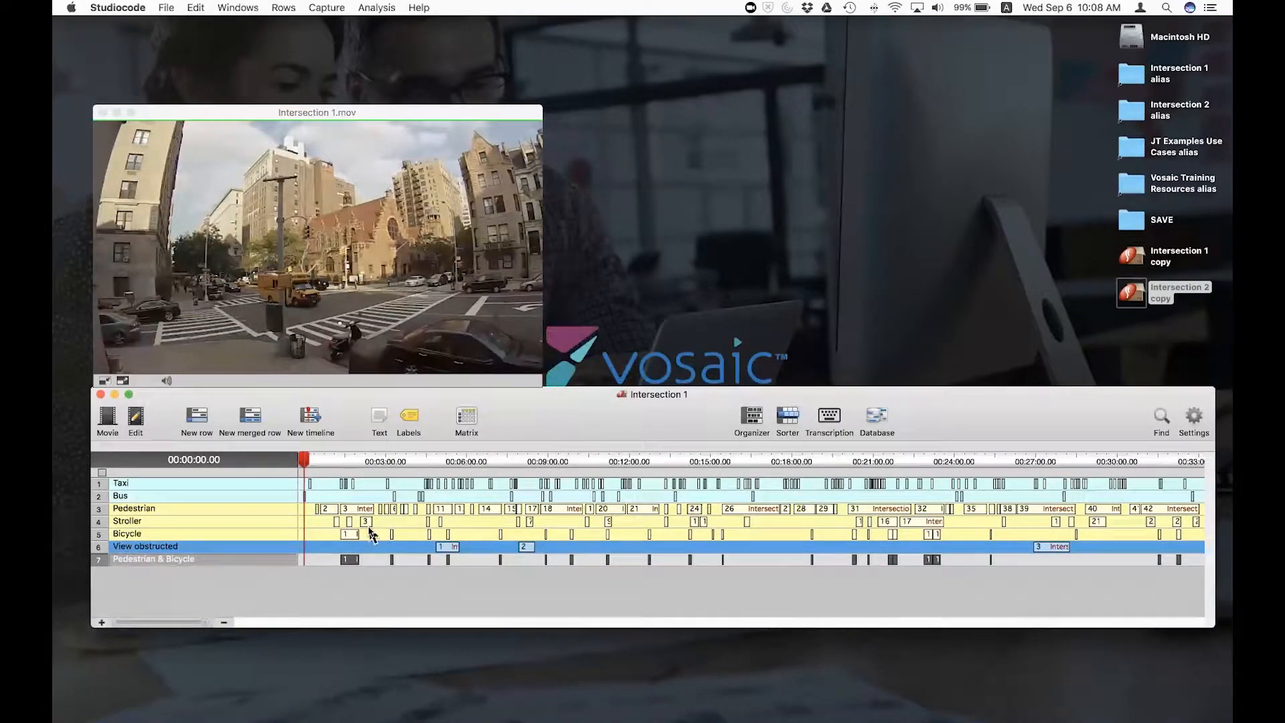
Step: Try selecting Intersection 1 instances individually, all at once, by the whole Bicycle row and by area
click(310, 484)
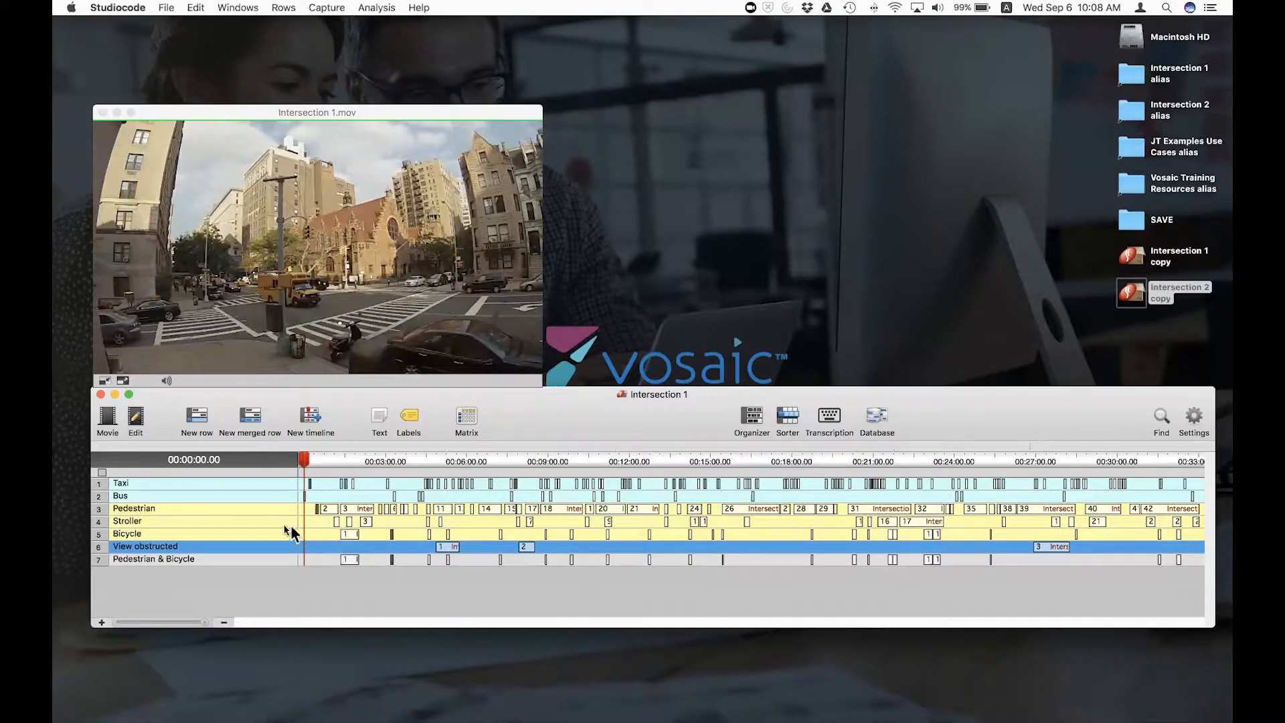
key(super+a)
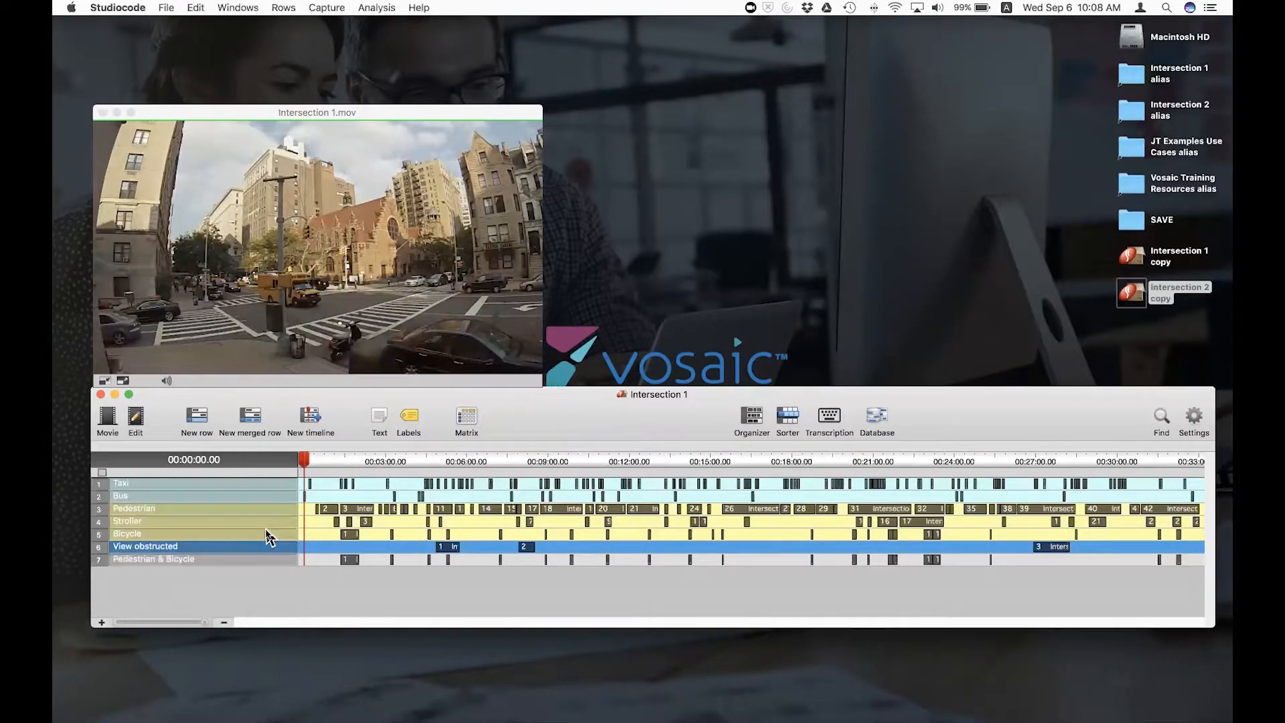
click(316, 536)
click(265, 536)
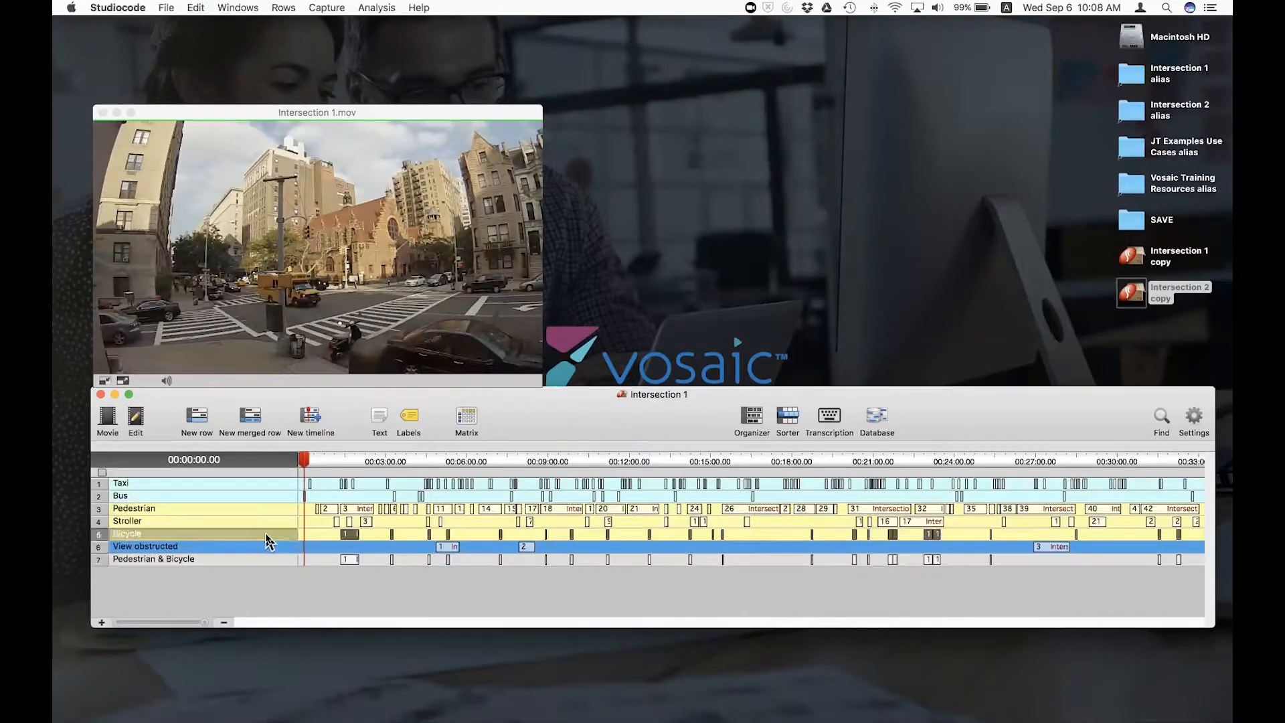
drag(386, 494, 476, 574)
Step: Select a few early instances from the Taxi, Pedestrian, Stroller, Bicycle and Pedestrian & Bicycle rows of Intersection 1
click(312, 512)
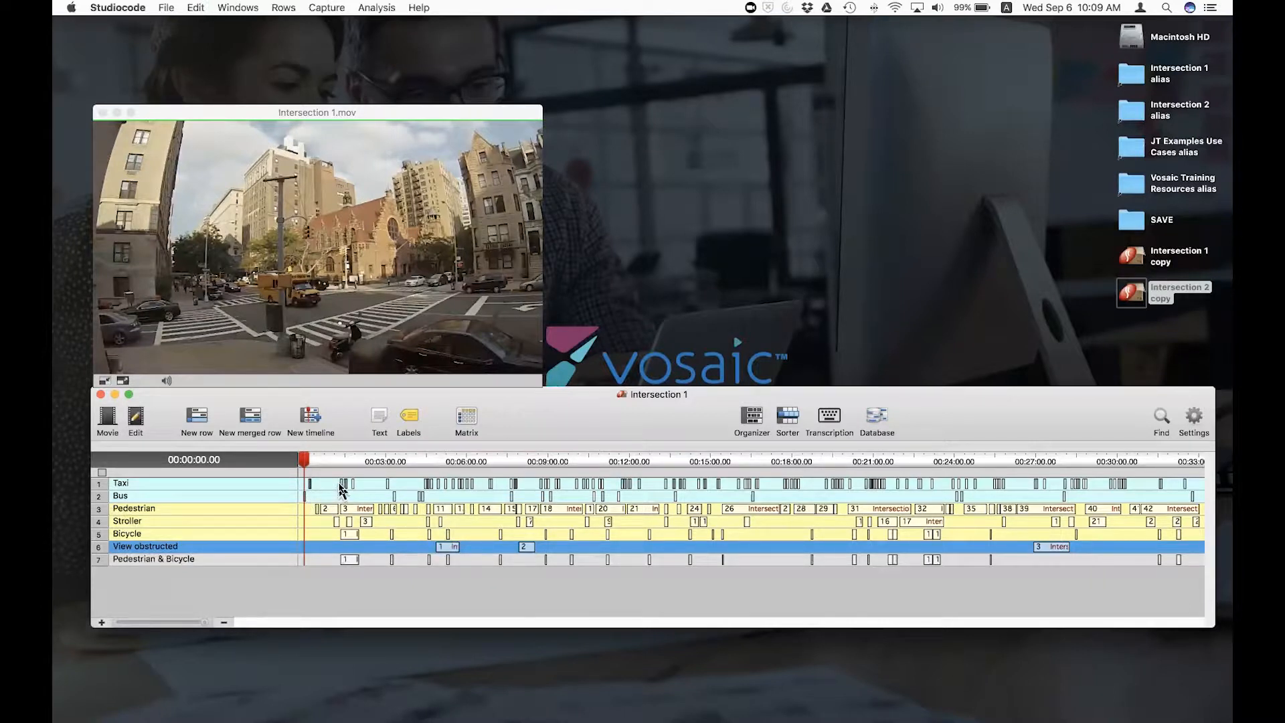
mouse_move(343, 490)
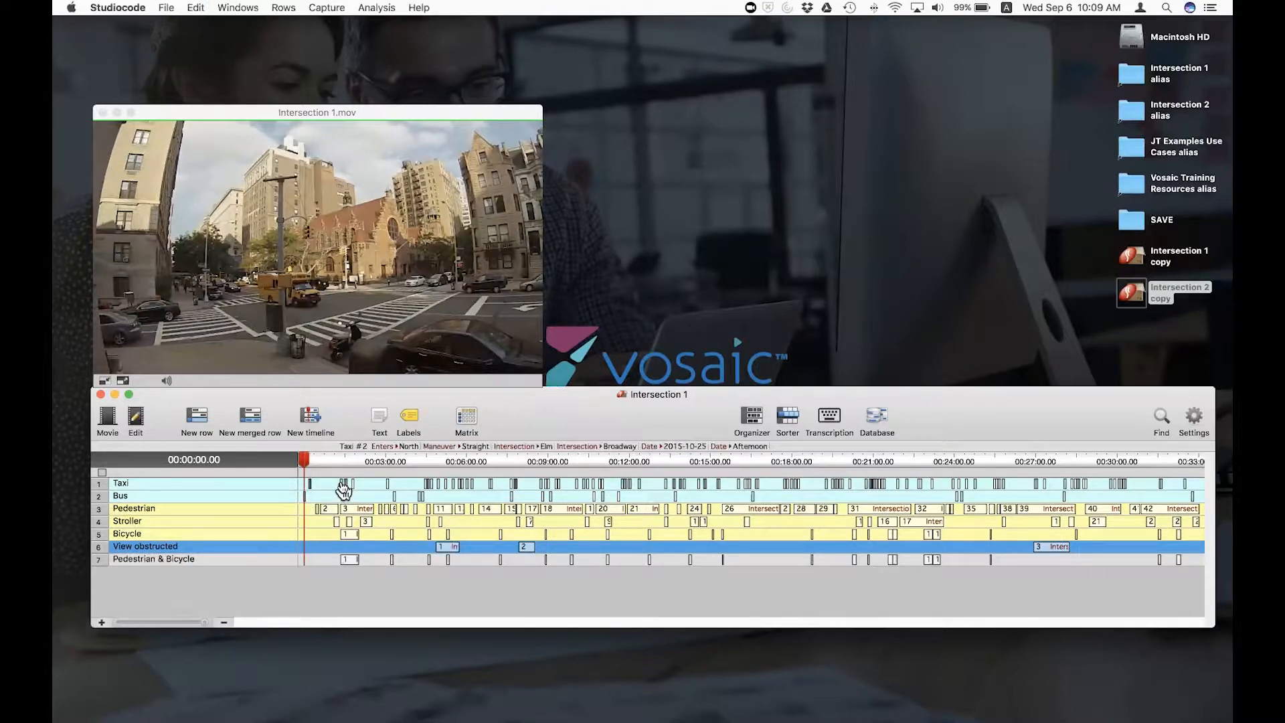
mouse_move(348, 533)
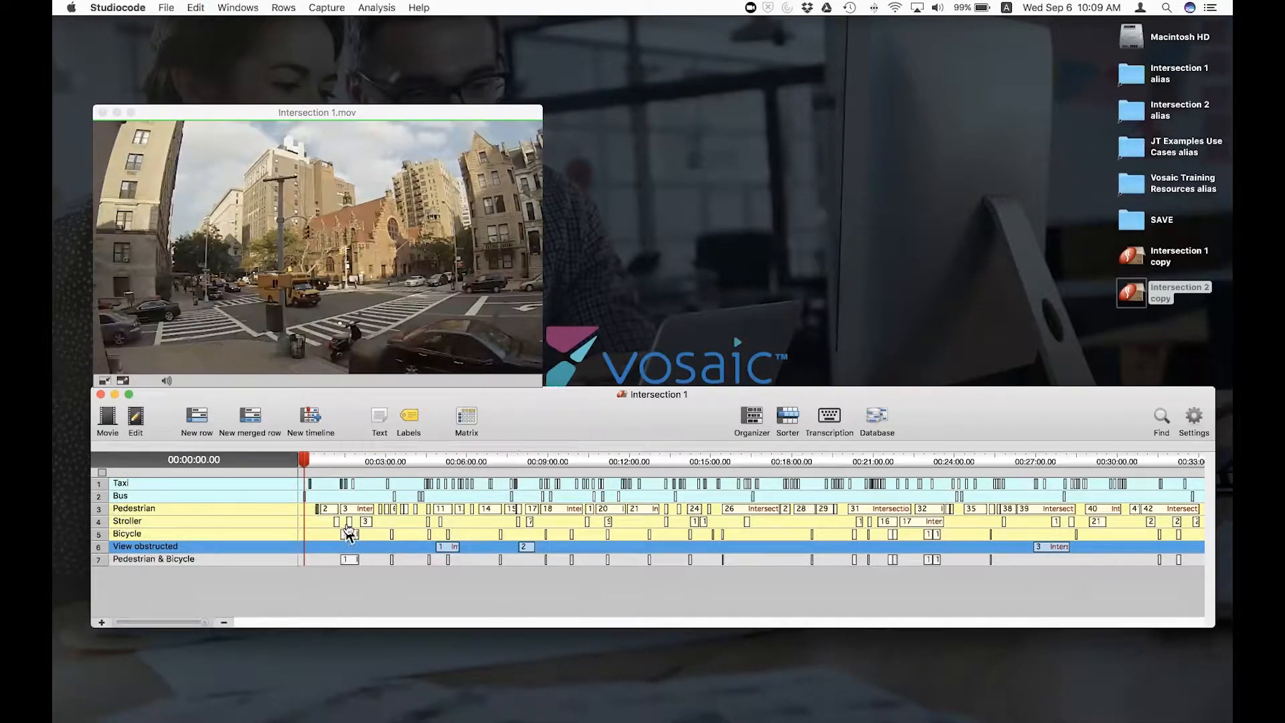
mouse_move(394, 542)
Step: Start exporting the selected instances to a new standalone database and name it Best Instances
click(878, 420)
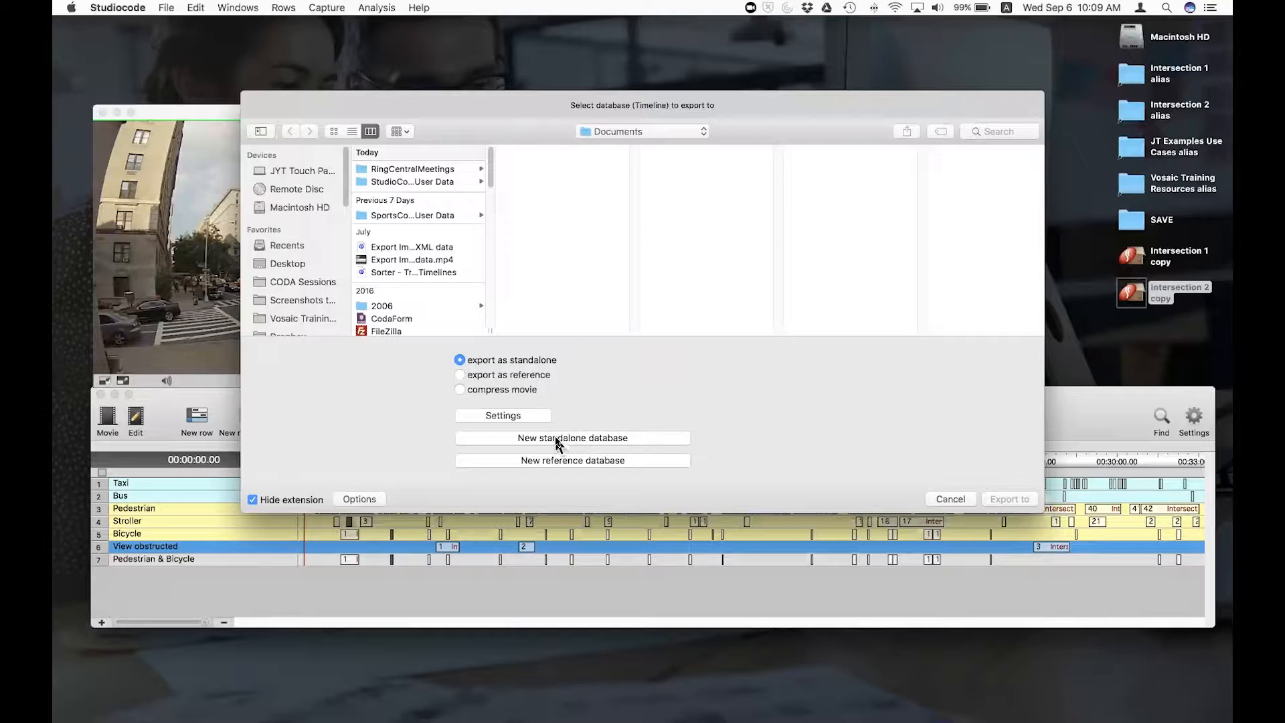
click(608, 439)
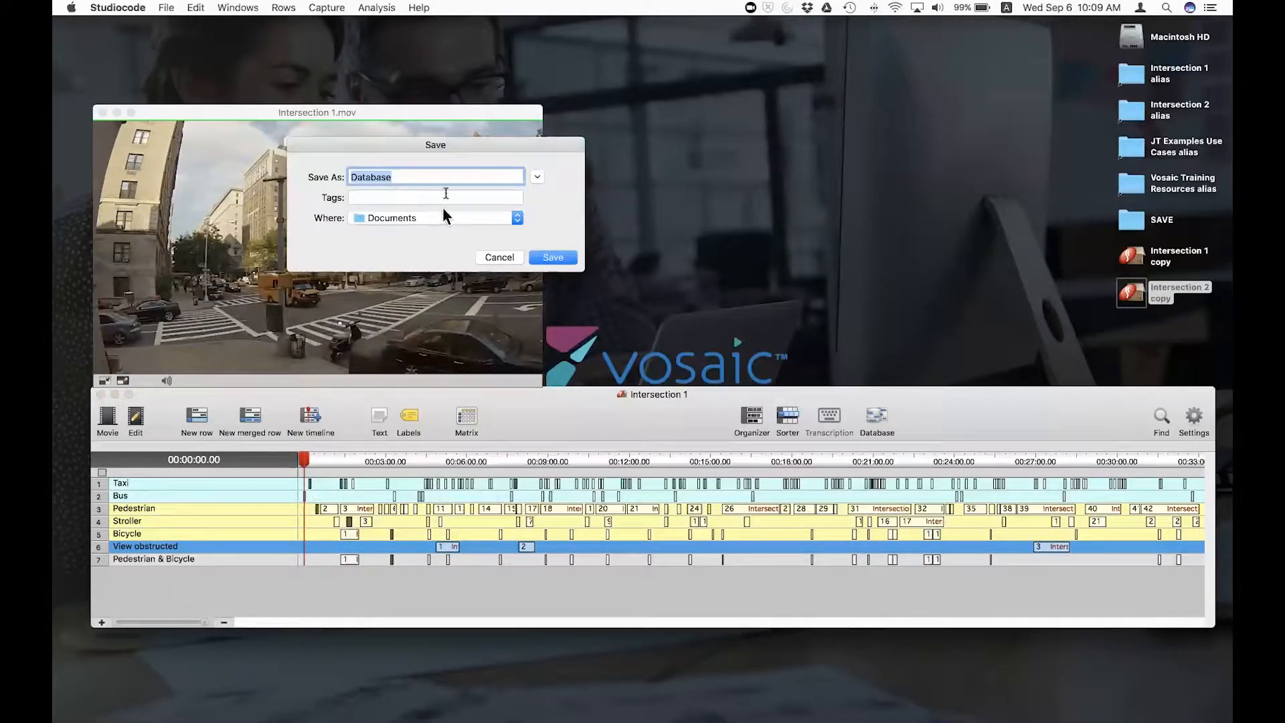
drag(479, 150, 550, 149)
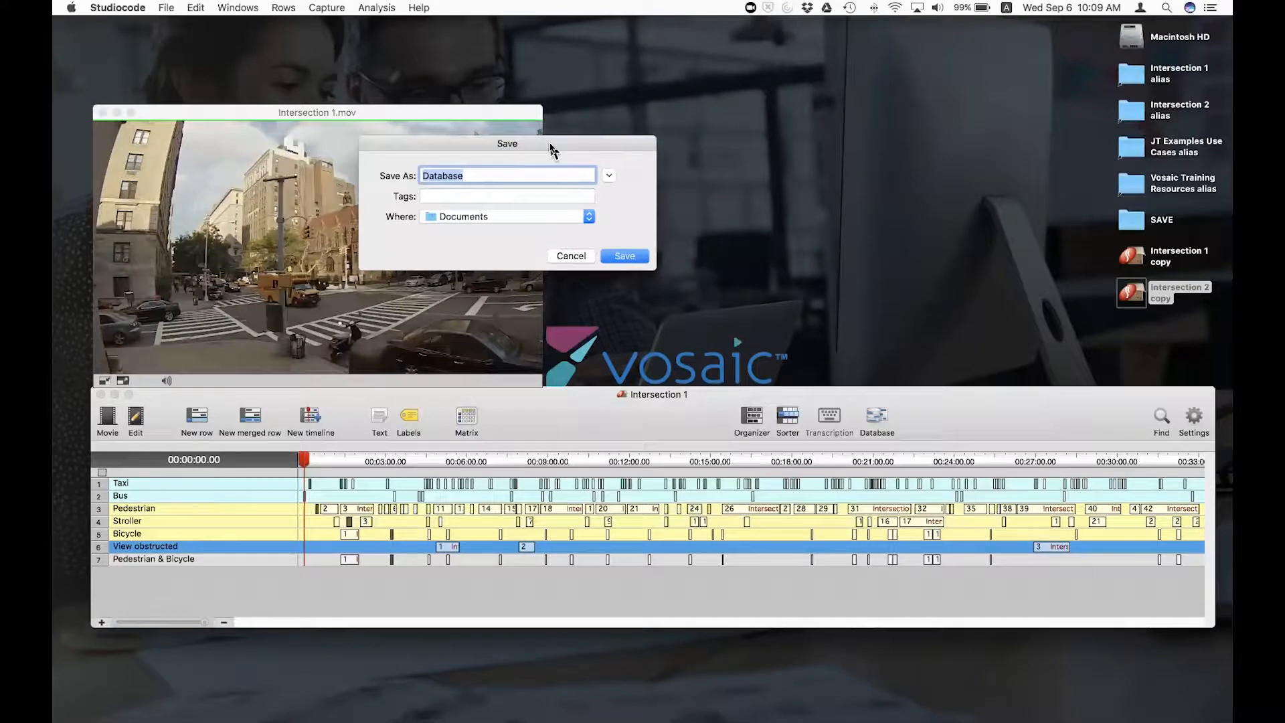
text(Best cli)
key(BackSpace)
key(BackSpace)
key(BackSpace)
text(Instances)
Step: Save the Best Instances database on the Desktop and append the selected Intersection 1 instances to it
click(536, 219)
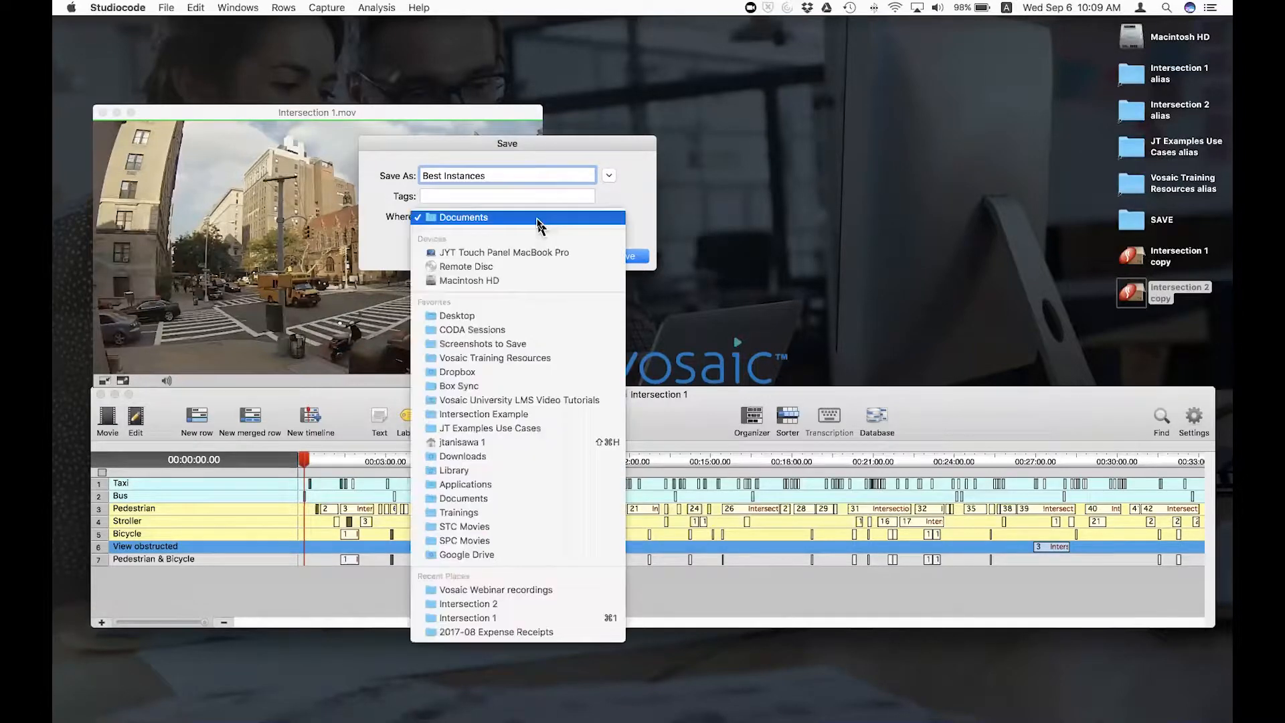
click(520, 322)
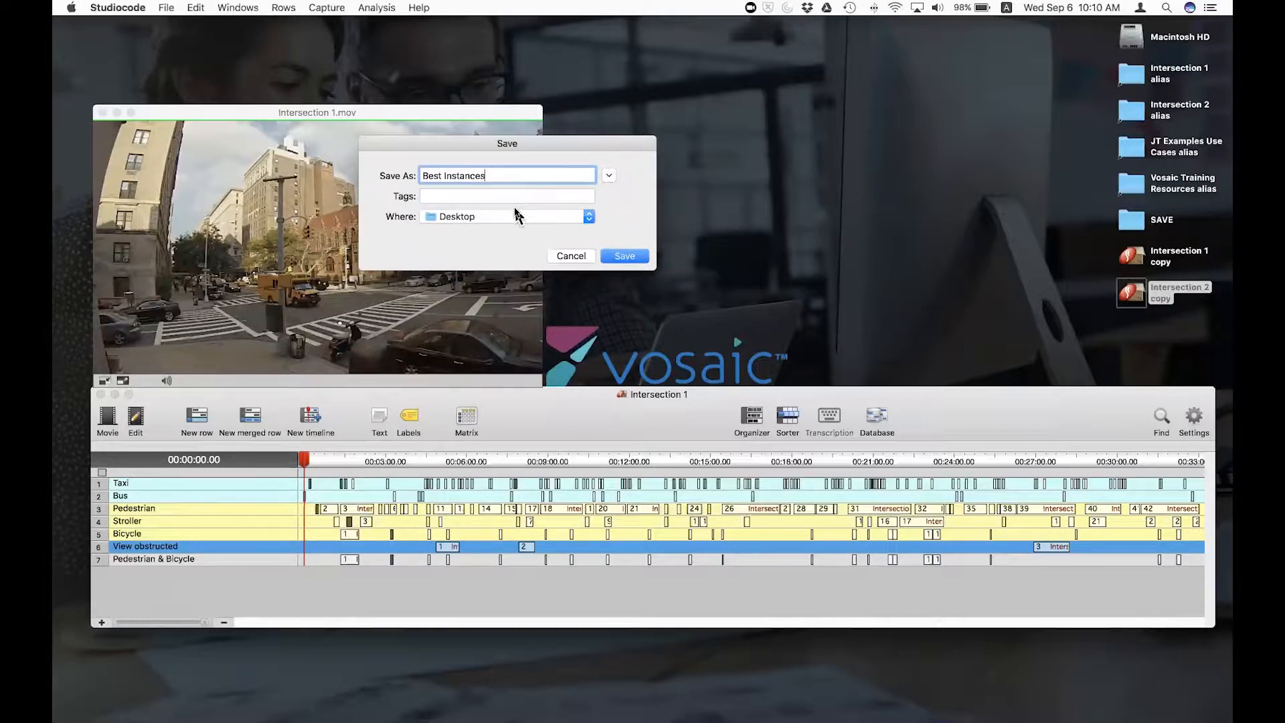
click(622, 256)
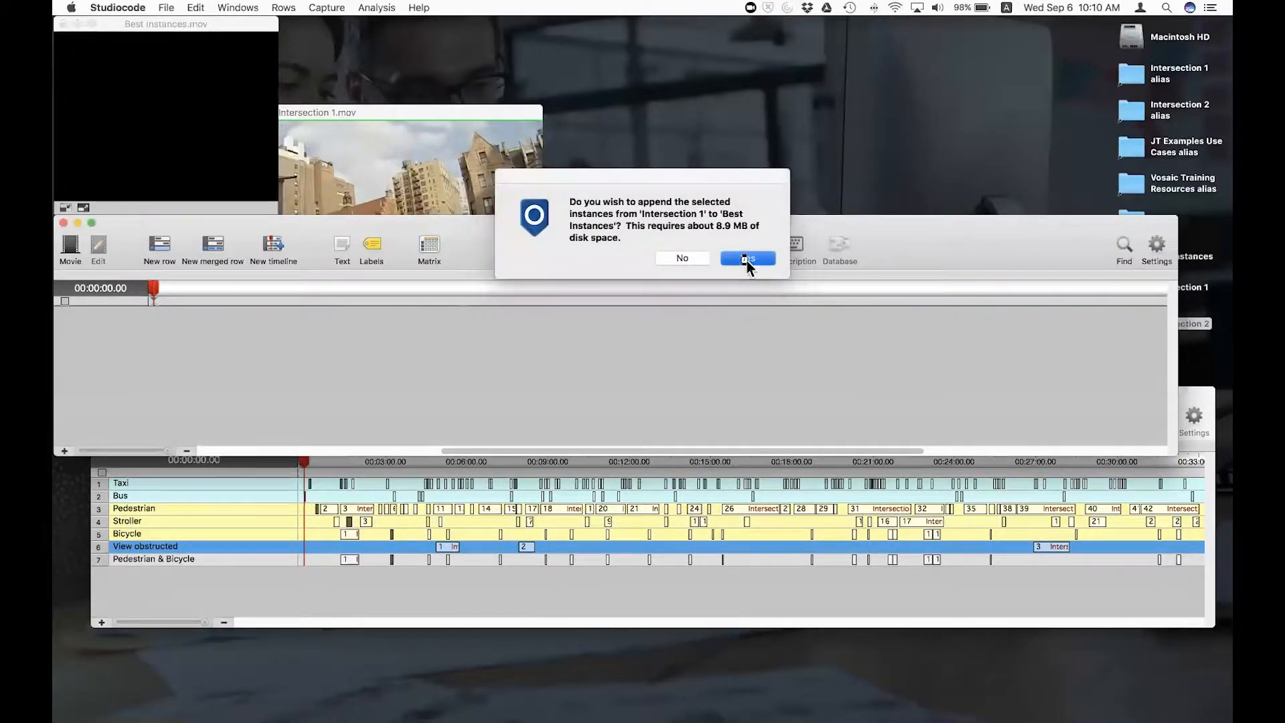
click(747, 260)
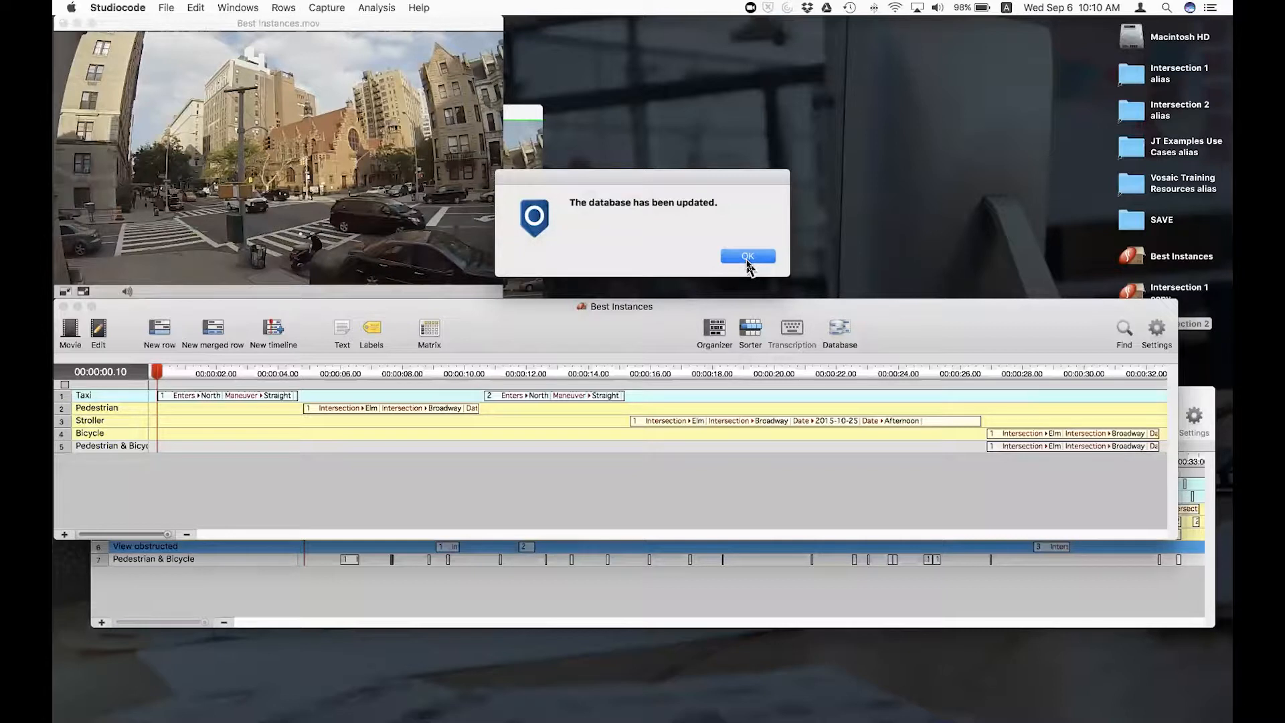
click(747, 258)
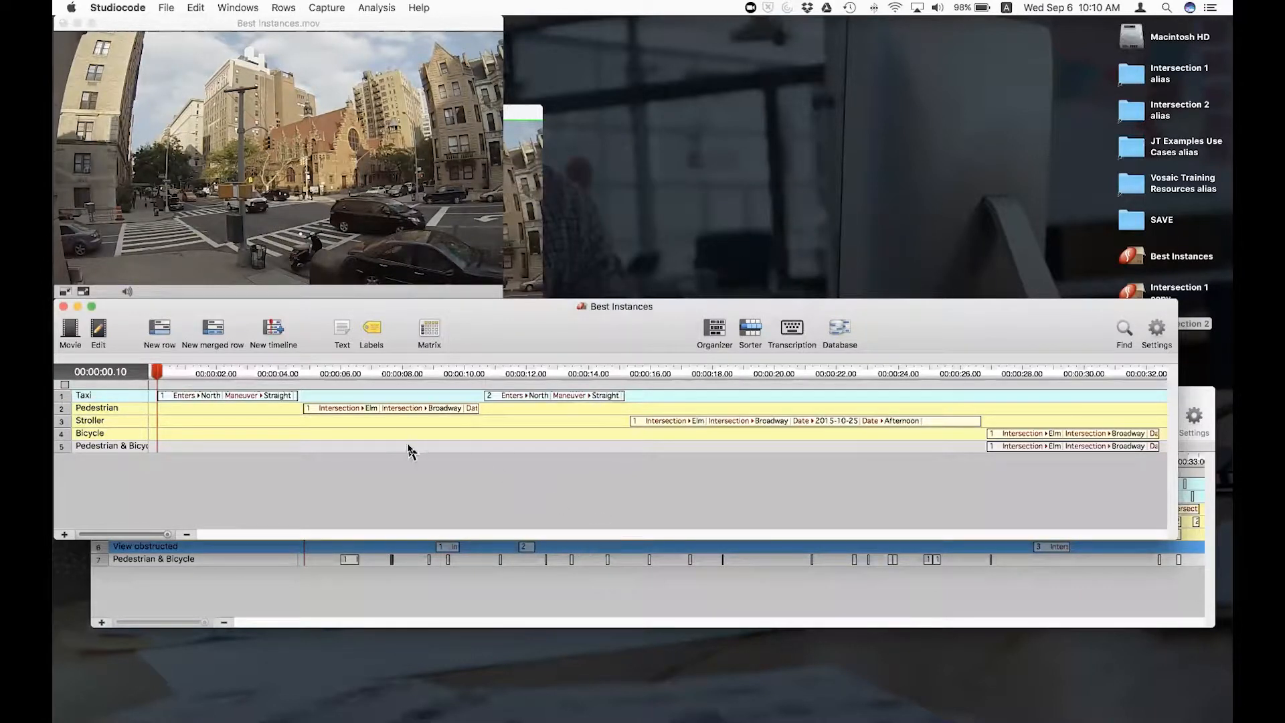
Step: Select the first Taxi instance in Best Instances and place the Intersection 1 window below the Best Instances timeline
click(192, 399)
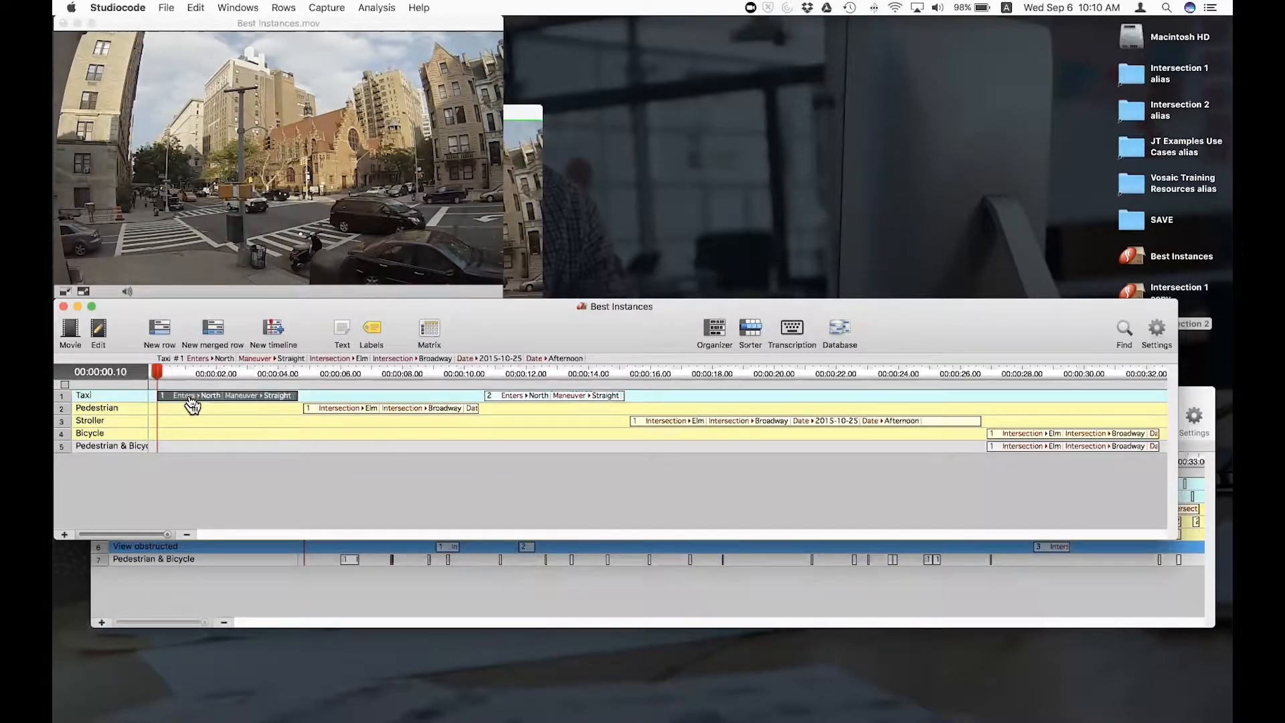
click(380, 592)
drag(600, 412, 554, 492)
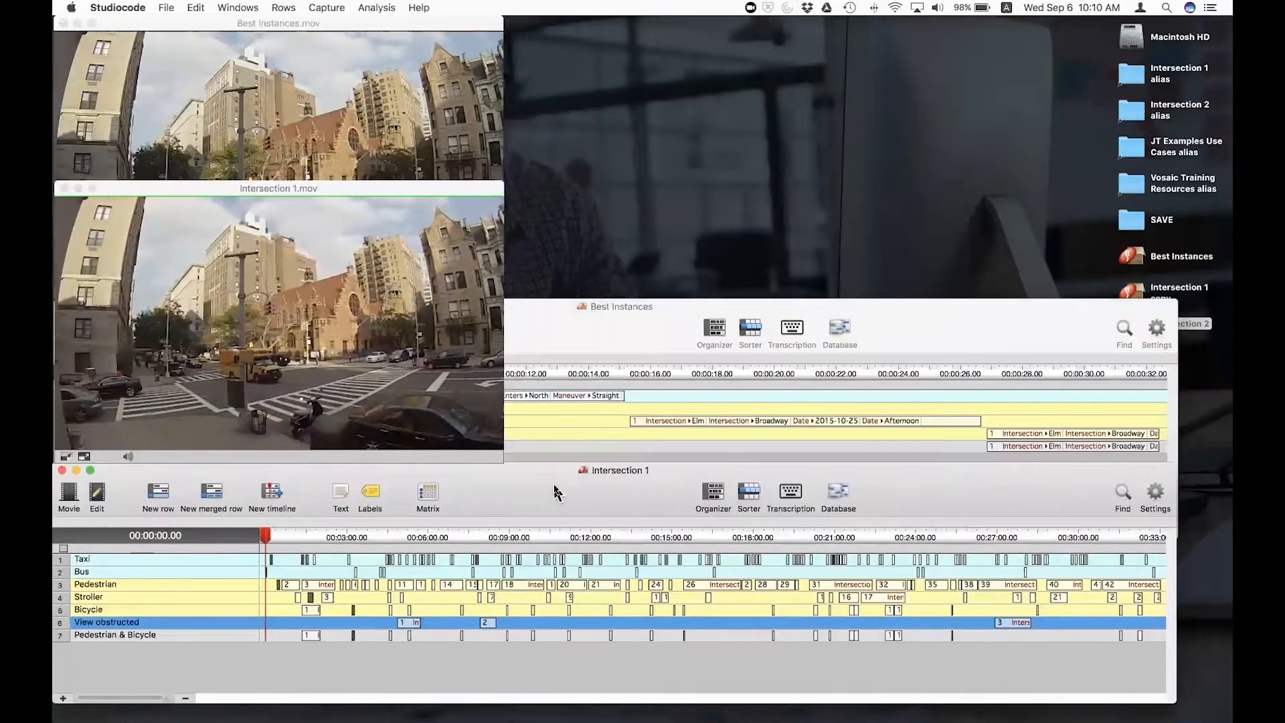
click(637, 340)
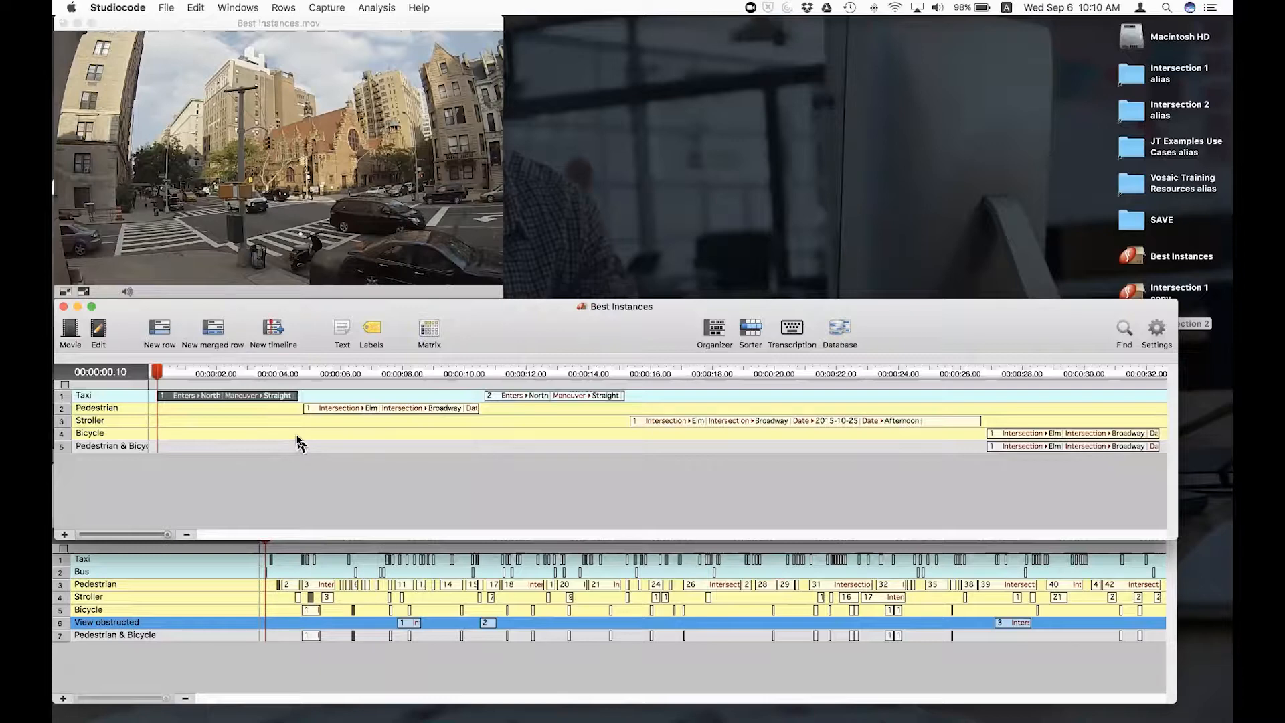
Step: Open the first Taxi instance of Best Instances in its own player, and do the same for the whole Taxi row
double_click(275, 398)
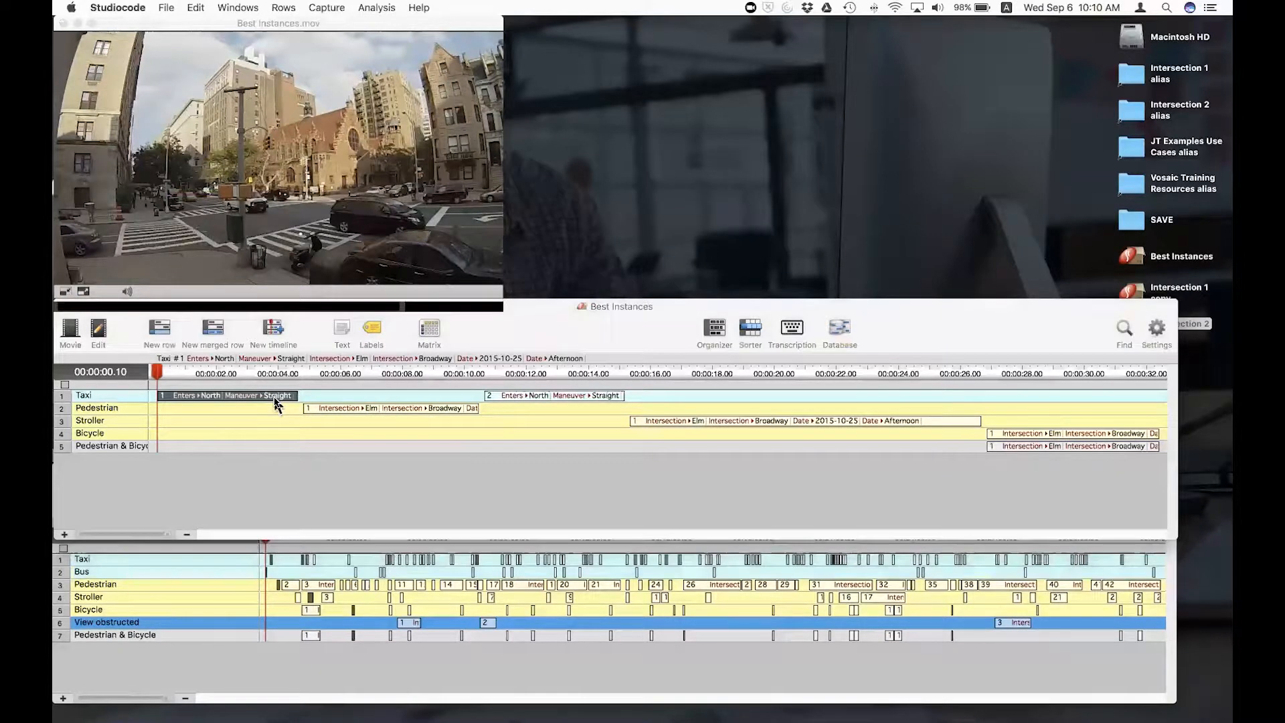
drag(424, 24, 671, 112)
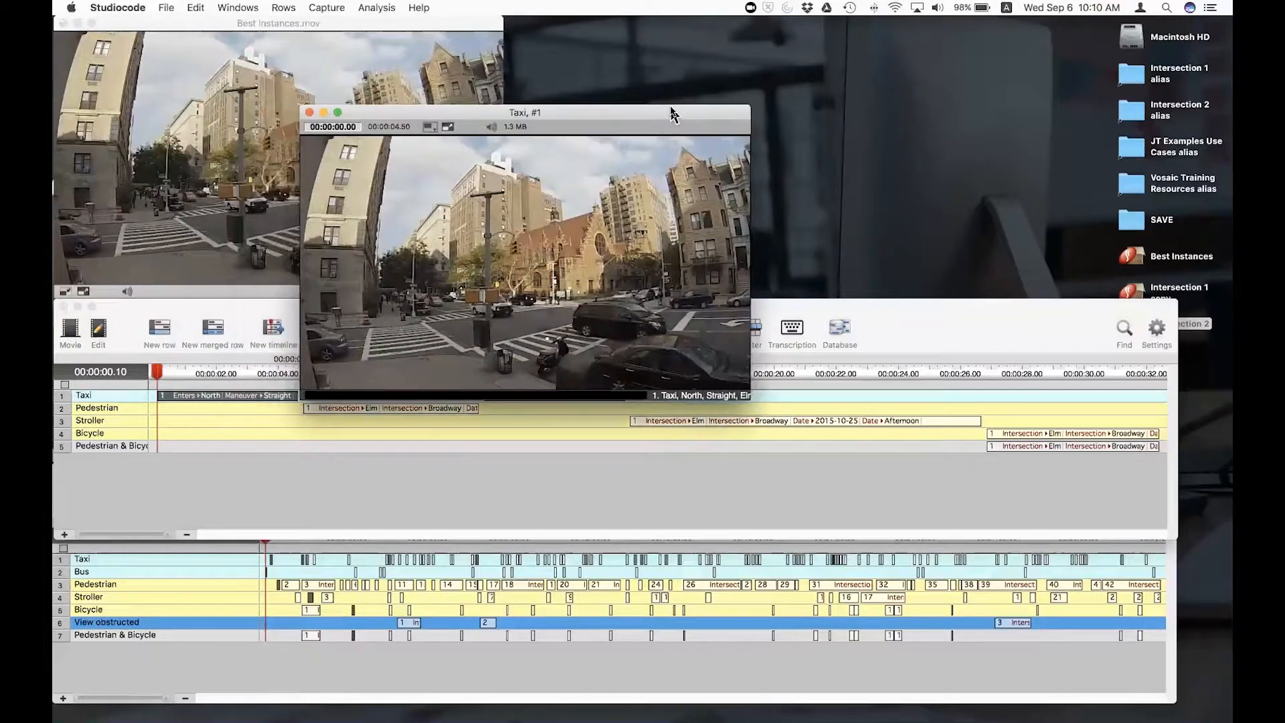
click(309, 112)
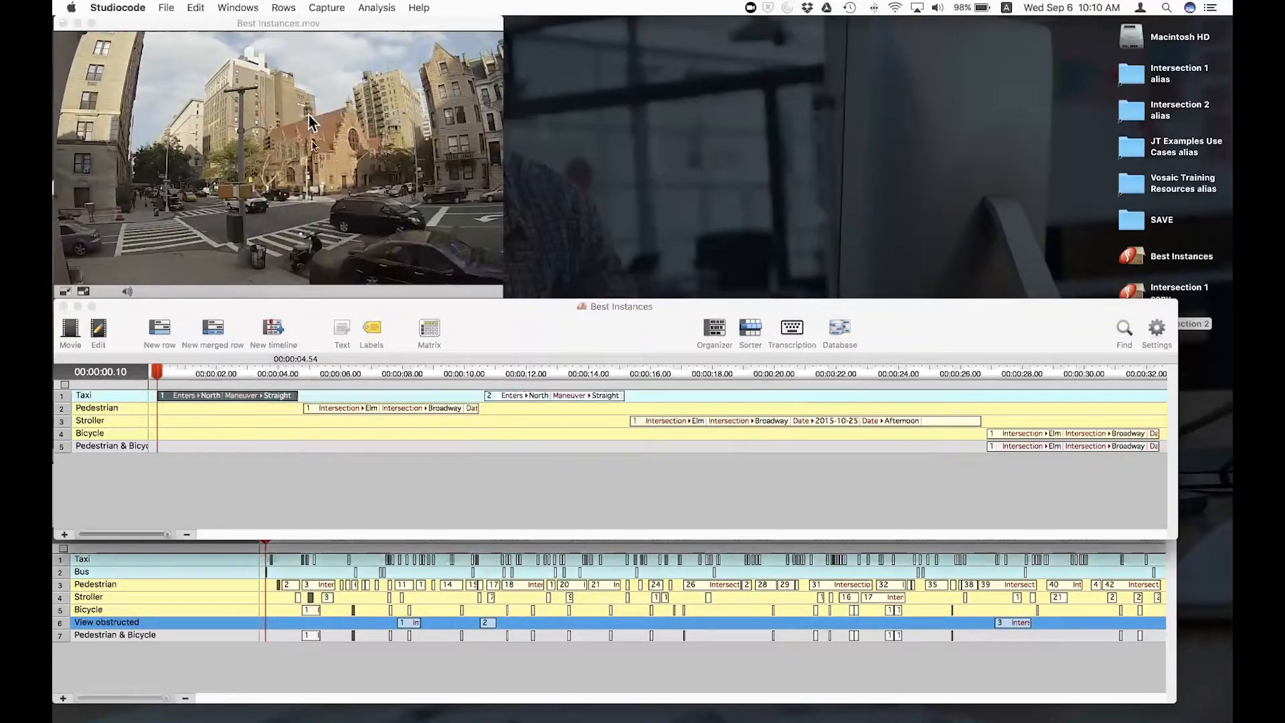
double_click(120, 394)
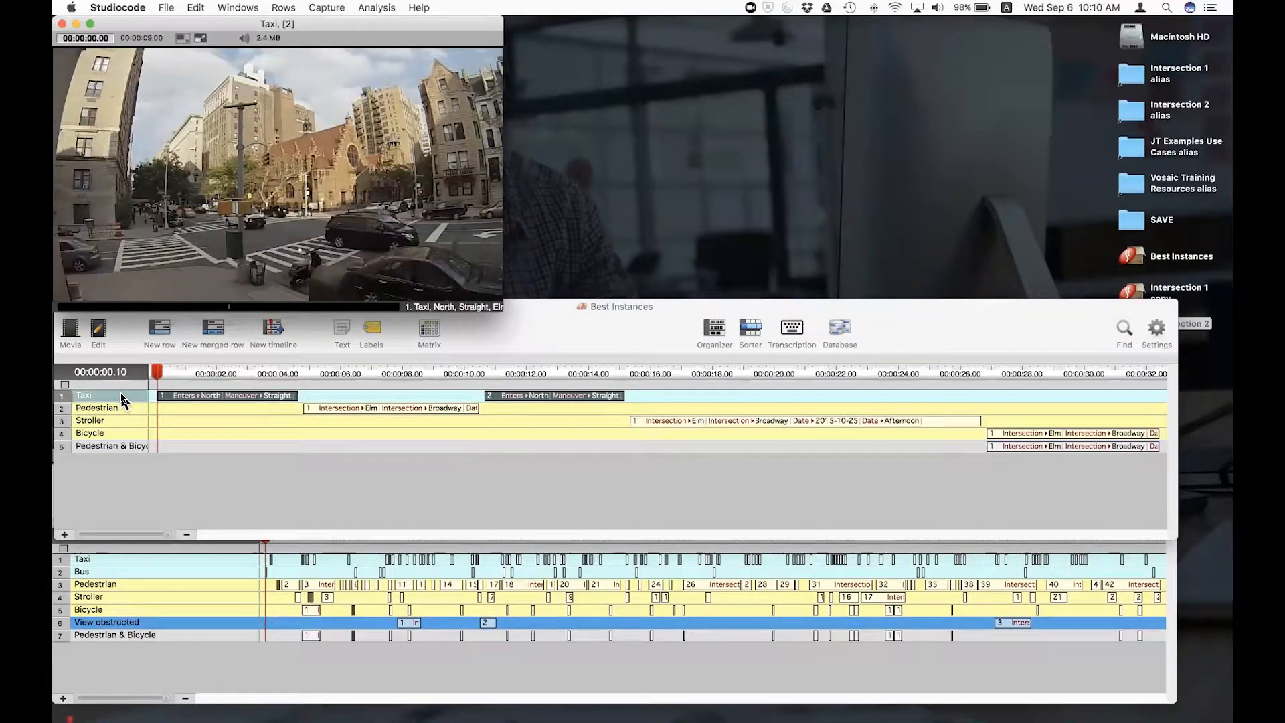
click(120, 394)
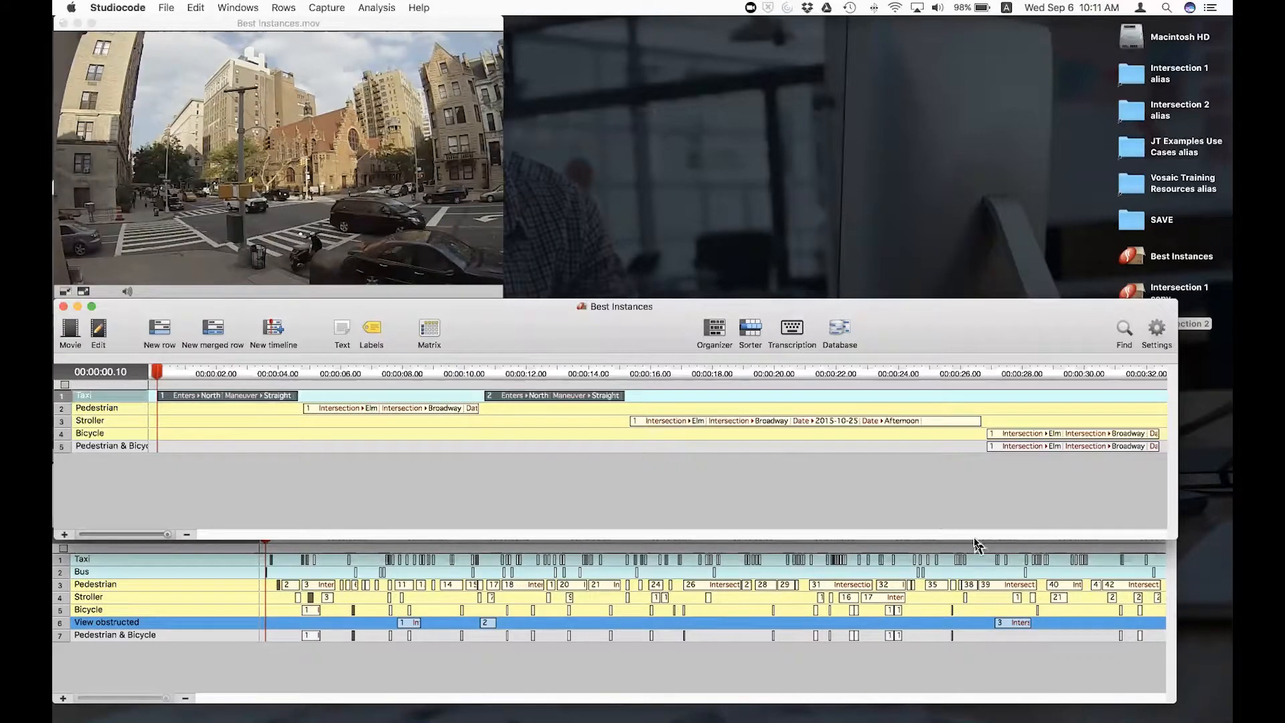
Step: Shorten the Best Instances window and compare its first Taxi instance with the matching one in Intersection 1
drag(1176, 542, 1170, 506)
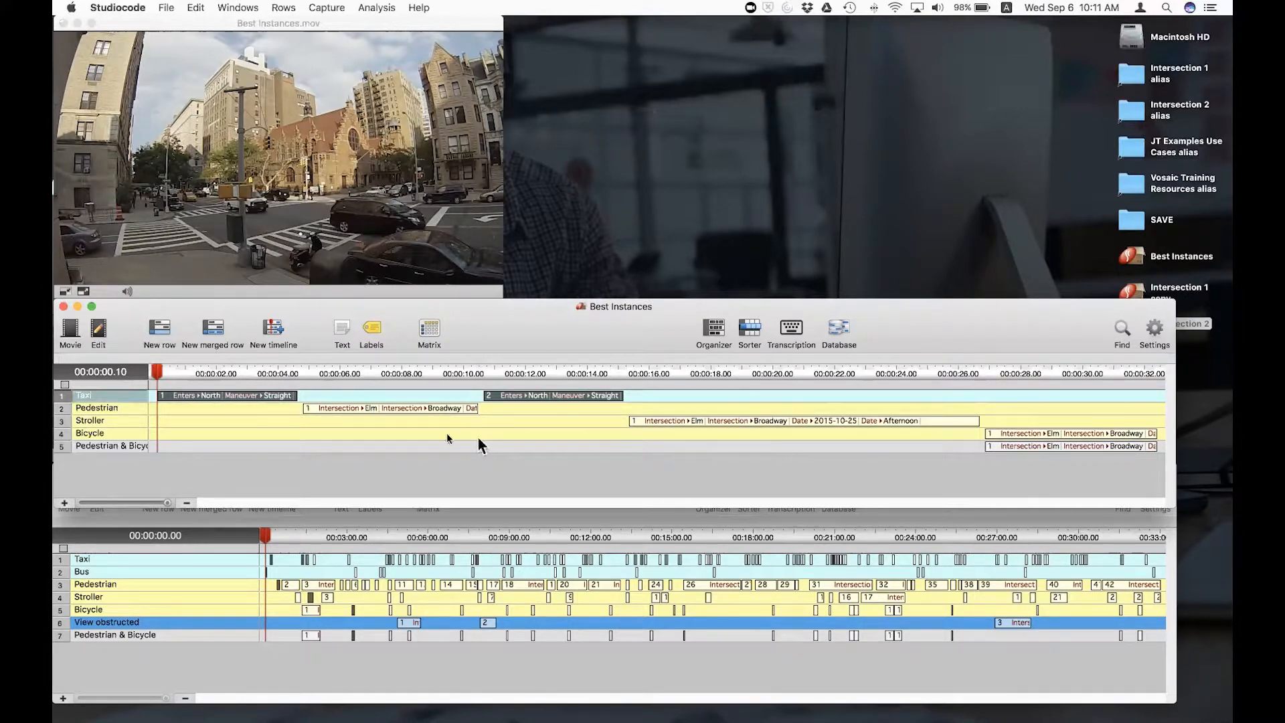
mouse_move(267, 404)
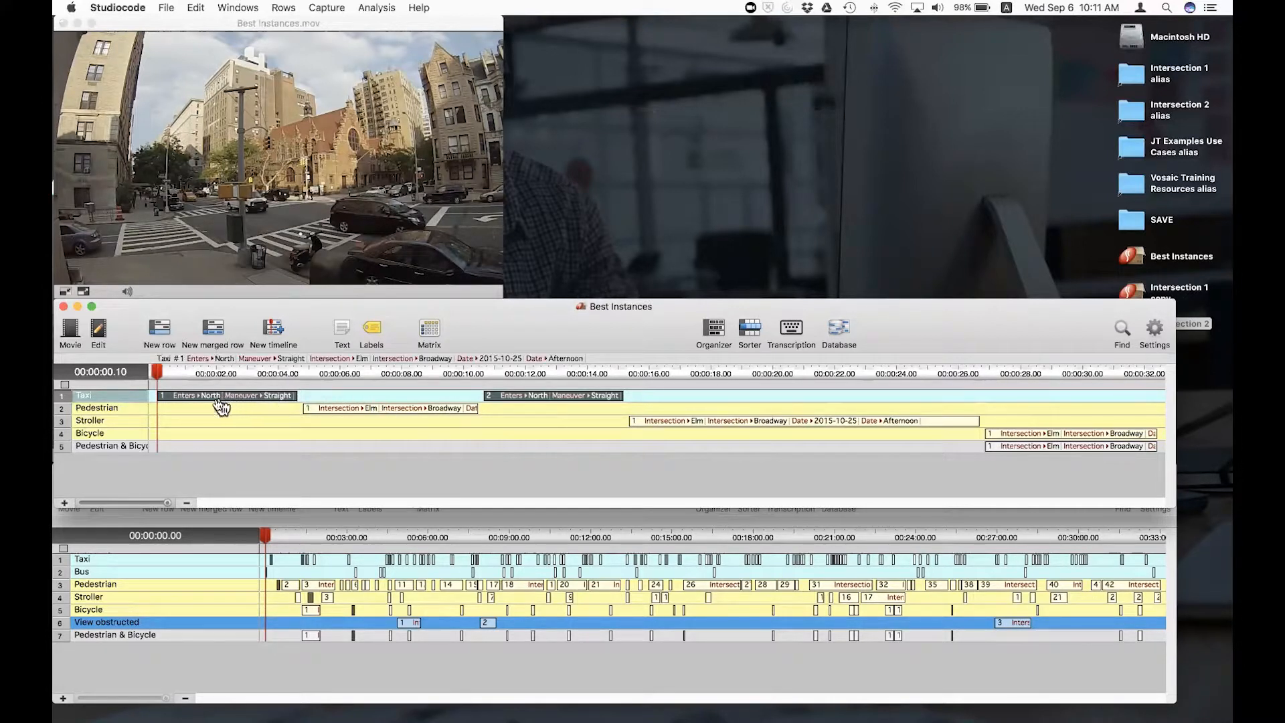
click(292, 568)
mouse_move(272, 560)
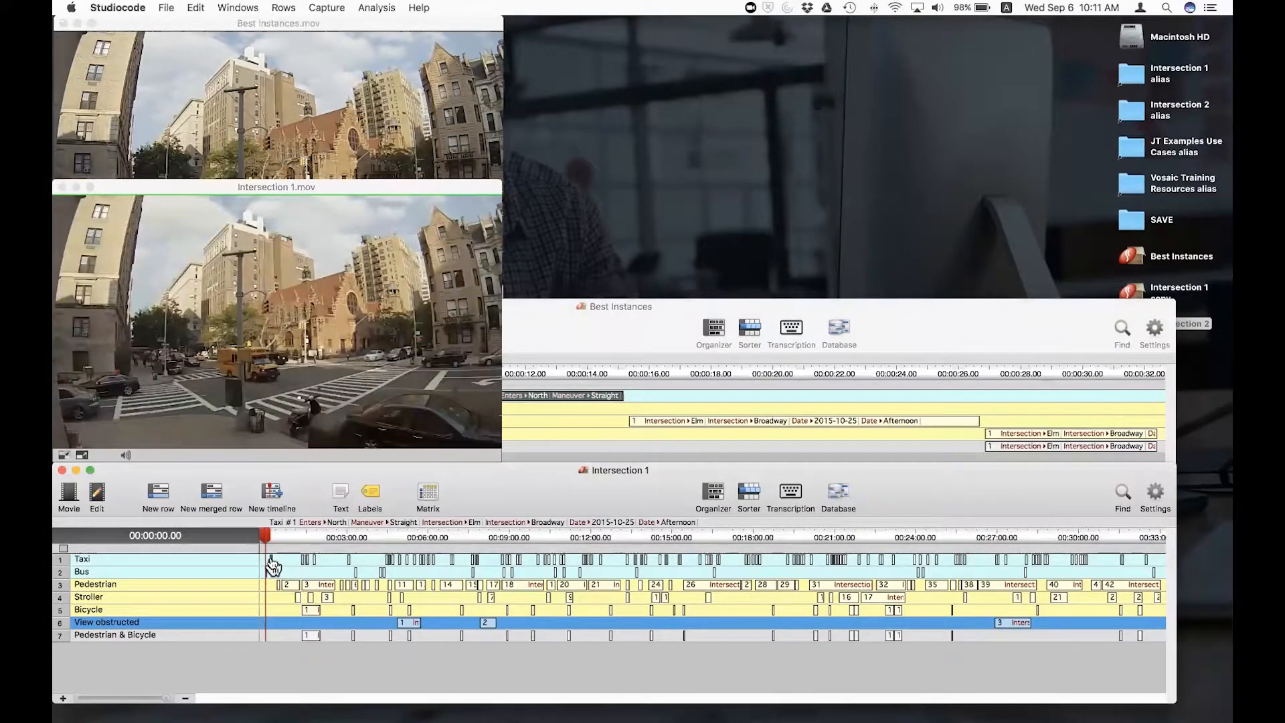
click(569, 341)
click(245, 401)
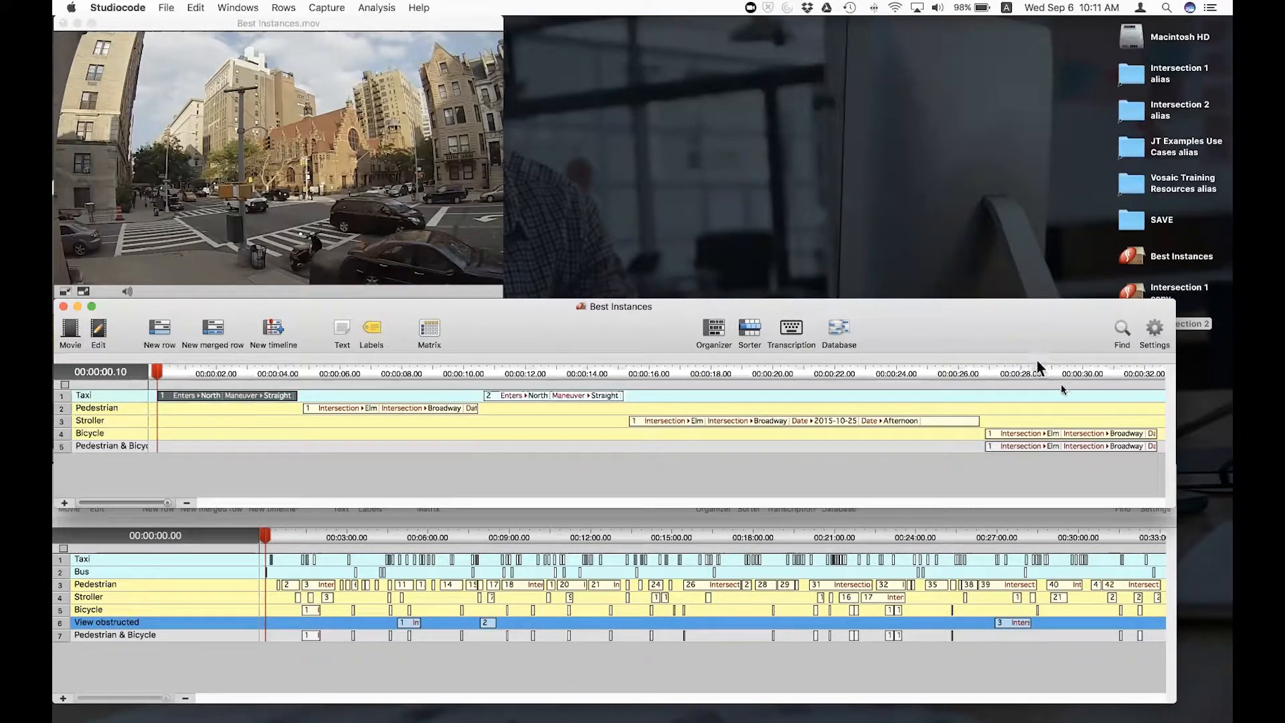
Step: Bring Intersection 1 forward and scrub its playhead through the full video to about 00:26:34
click(279, 564)
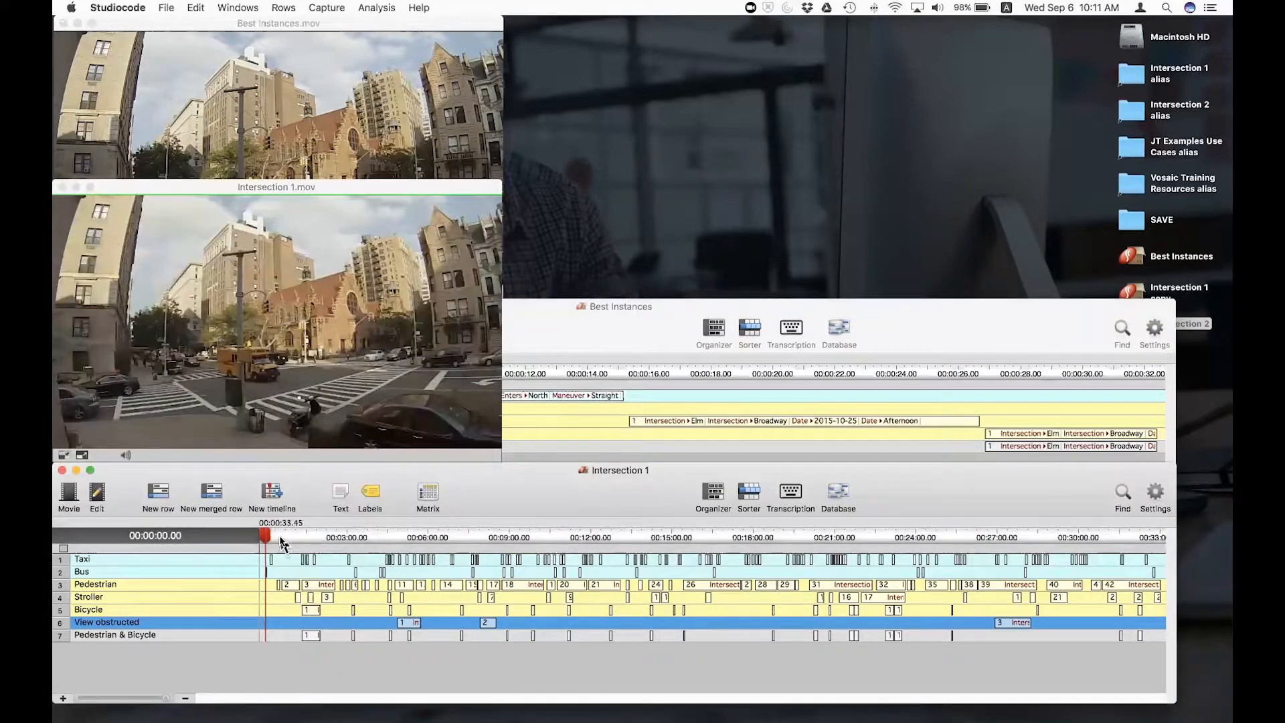
click(281, 539)
drag(283, 536, 984, 539)
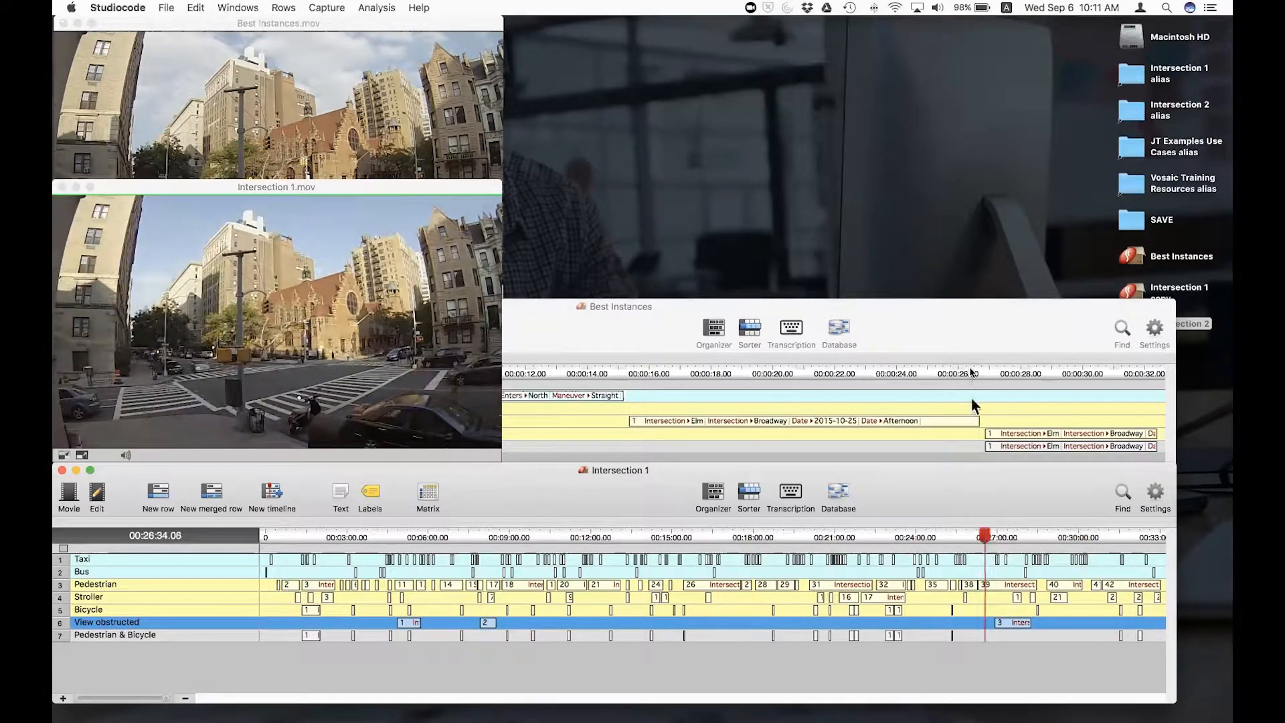
Step: Bring Best Instances forward and select its Pedestrian instance, its second Taxi instance, and the Pedestrian instance again
click(971, 354)
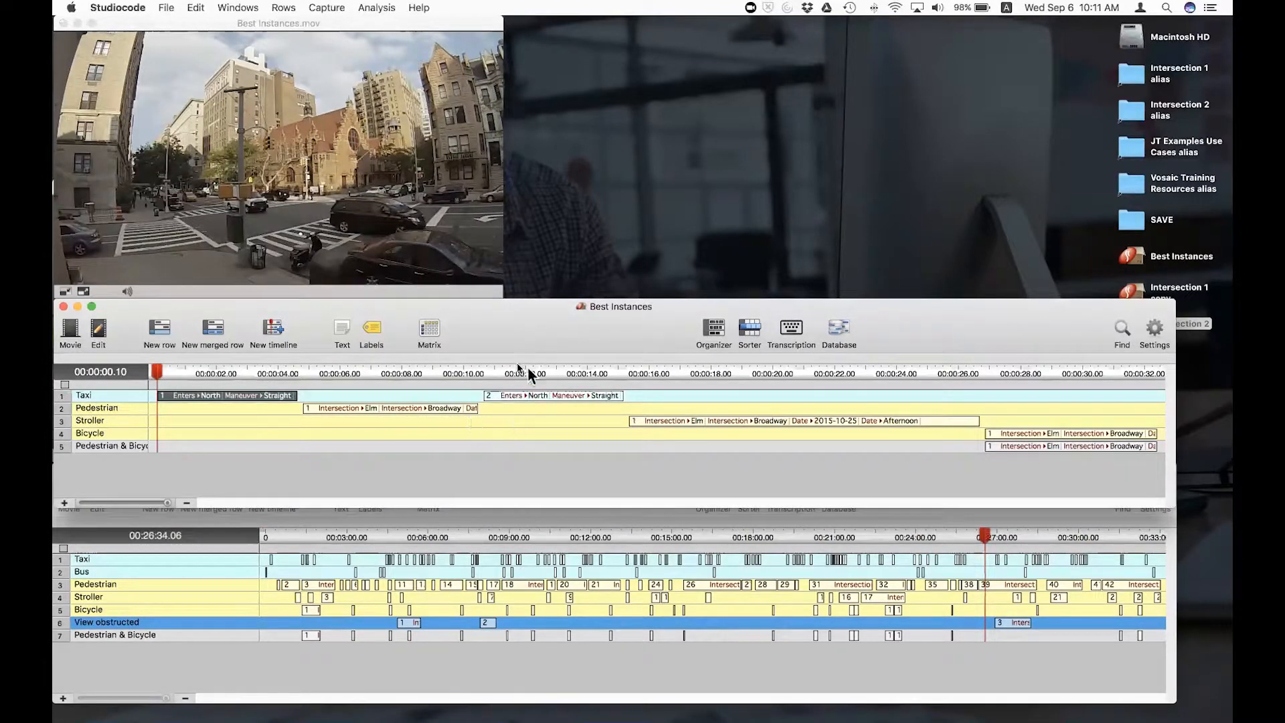
click(329, 411)
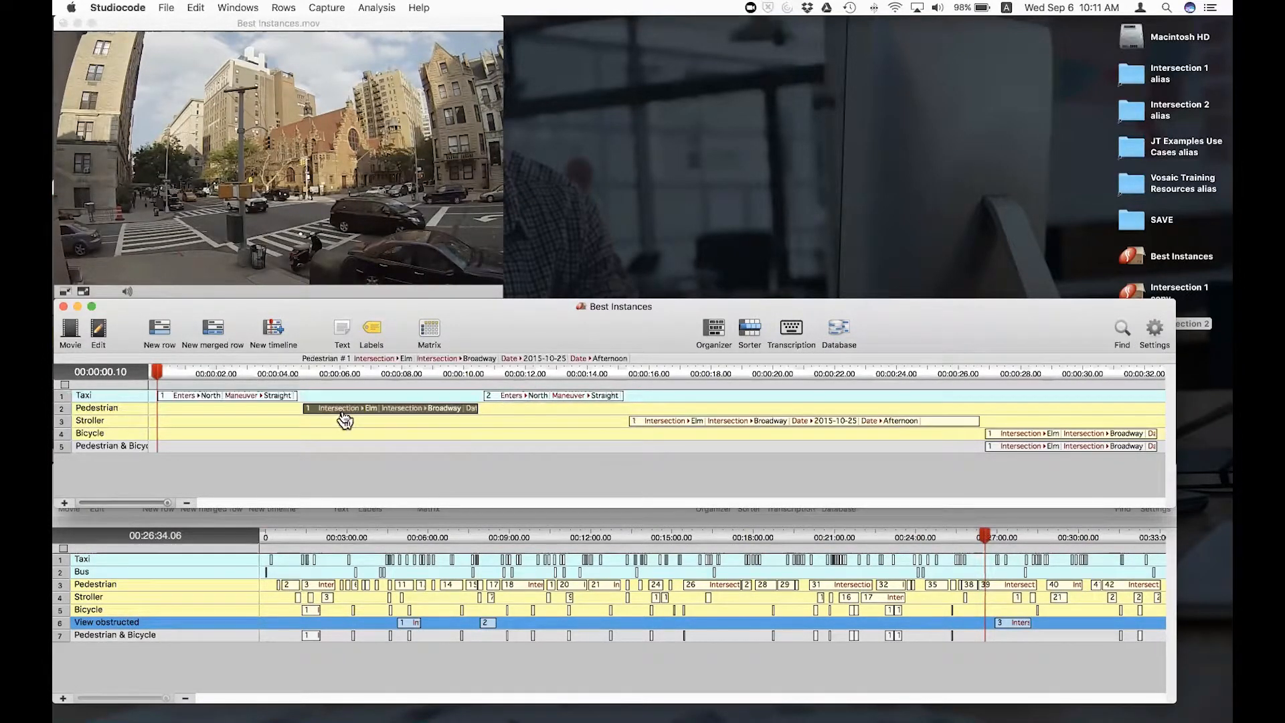
click(524, 400)
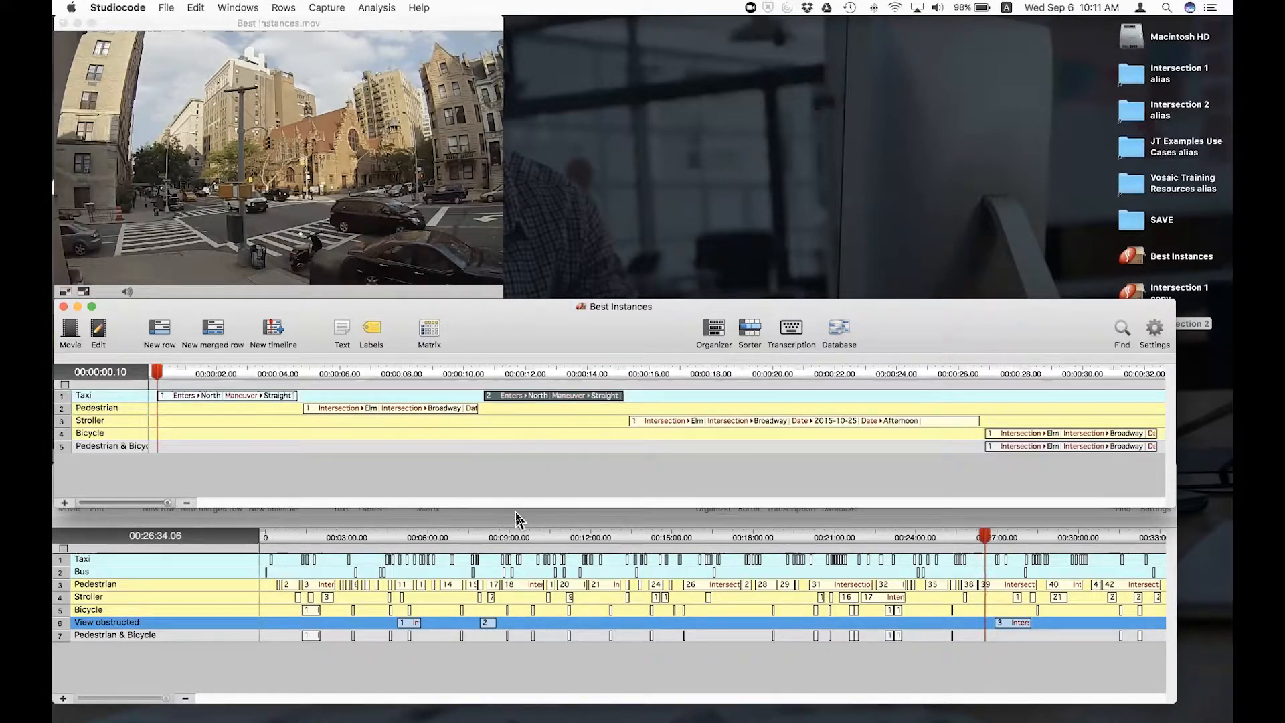
click(445, 412)
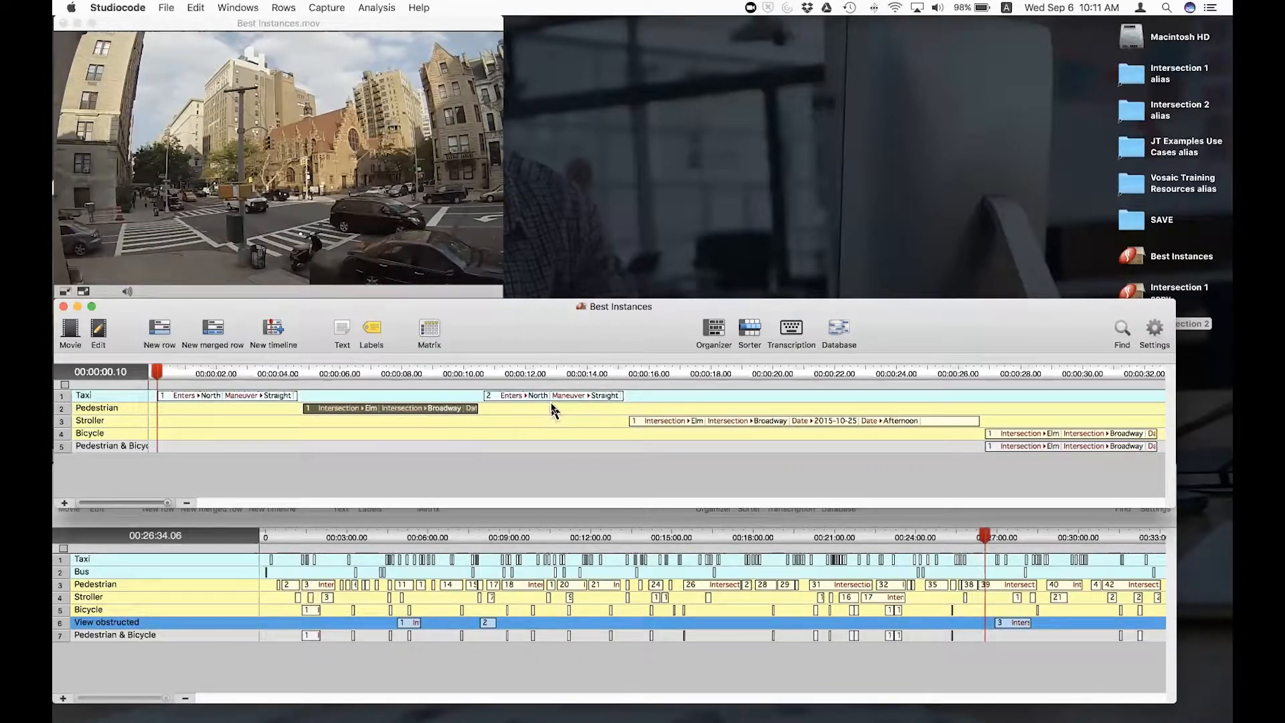
Step: Bring Intersection 1 forward, move its playhead to about 00:06:37, and dismiss the low-battery notification
click(536, 521)
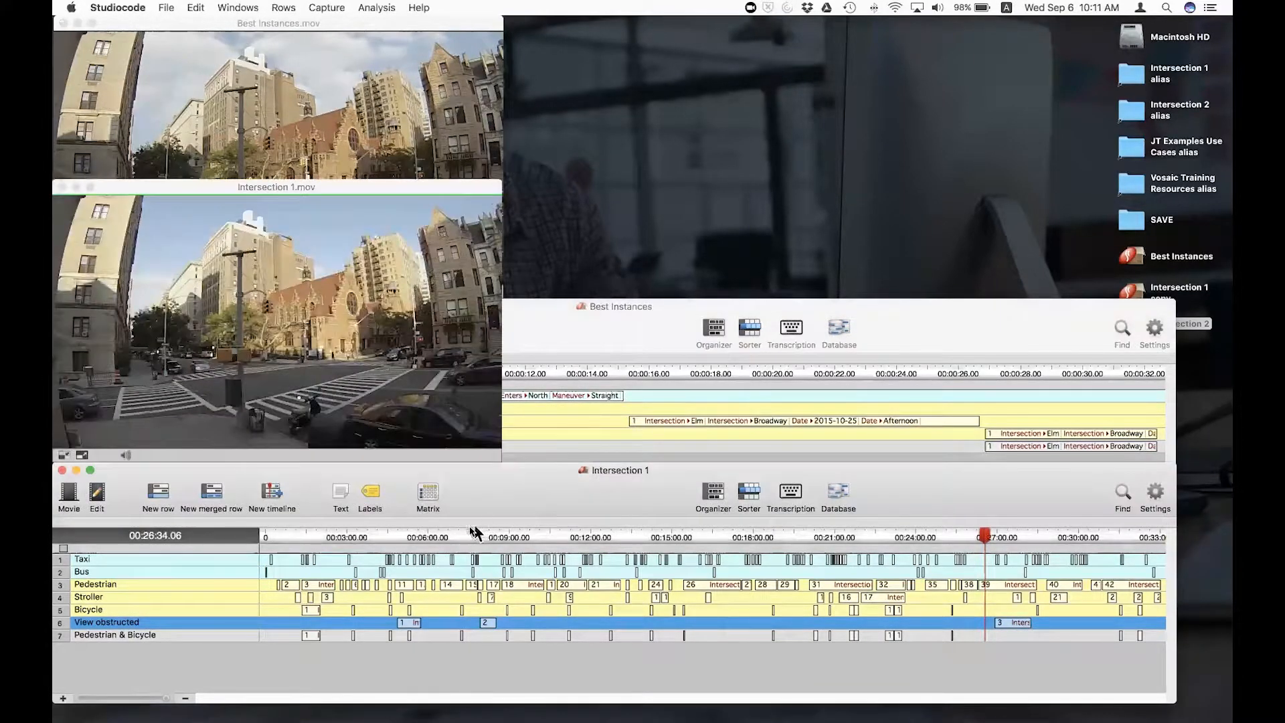
mouse_move(453, 535)
mouse_down()
mouse_move(560, 544)
mouse_move(426, 539)
mouse_move(447, 540)
mouse_up()
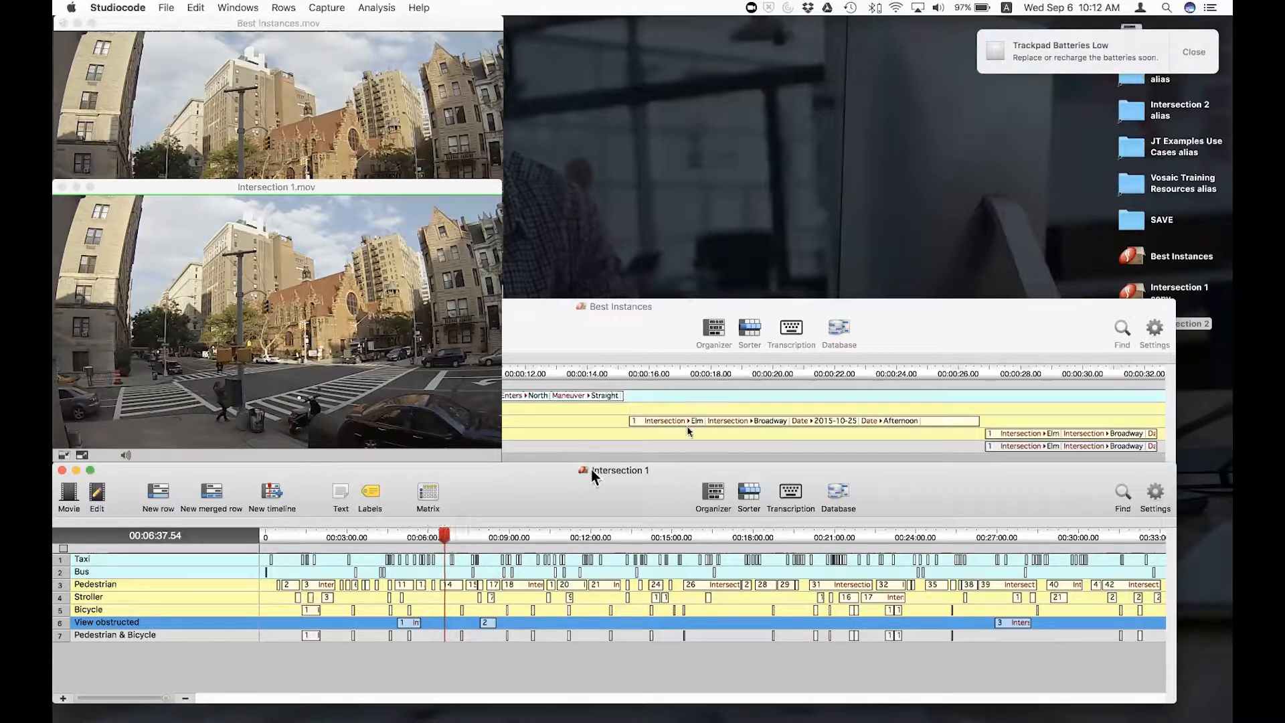
click(1203, 67)
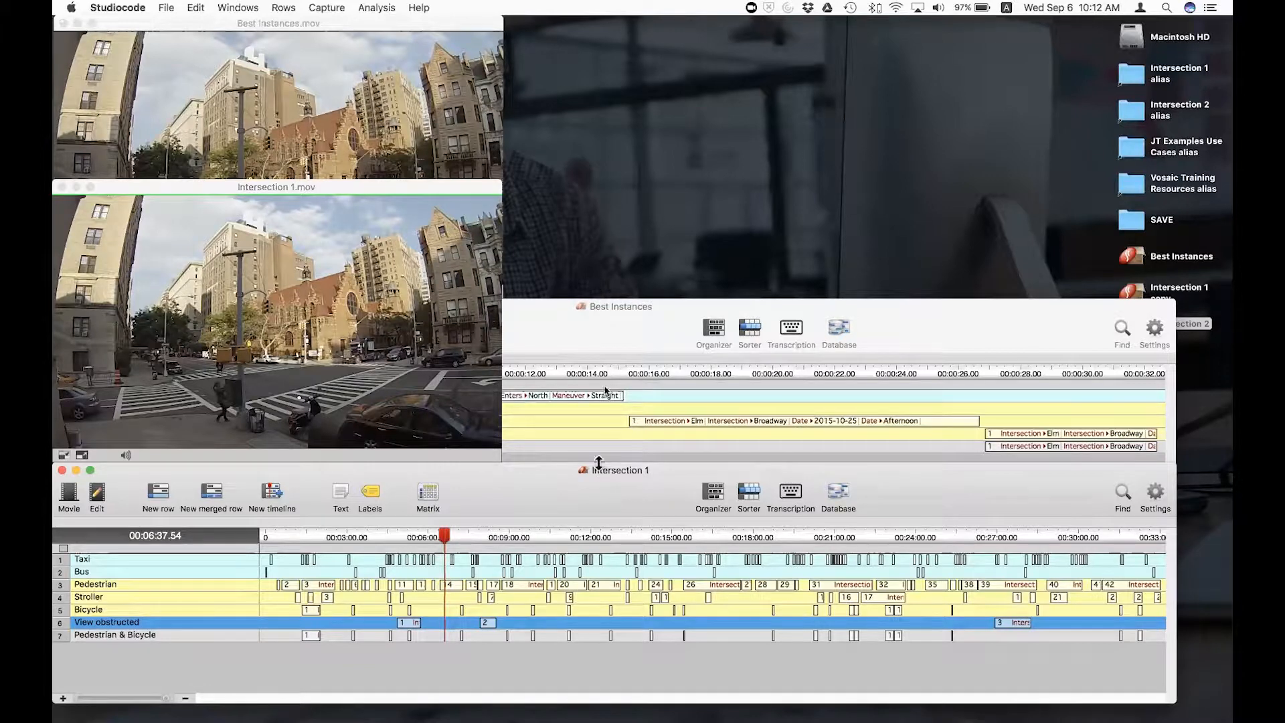
Step: Clear the selection in Best Instances and close both the Intersection 1 and Best Instances timelines
click(608, 346)
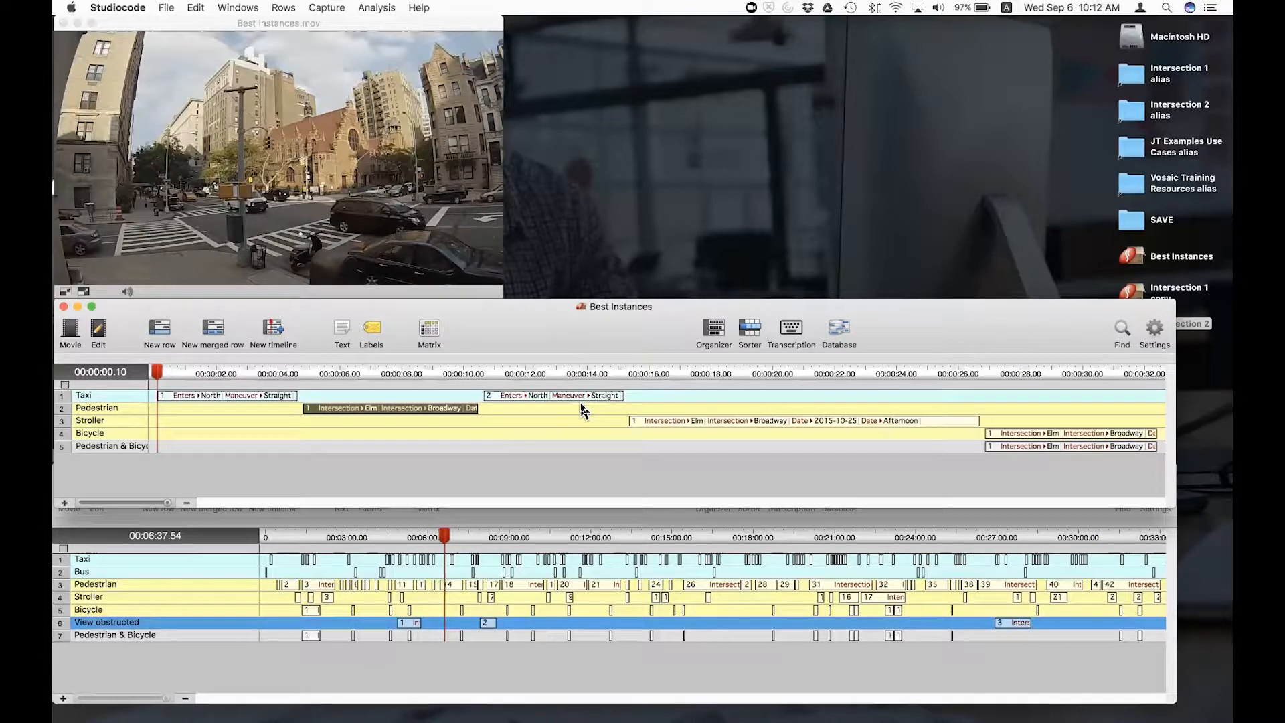
click(567, 417)
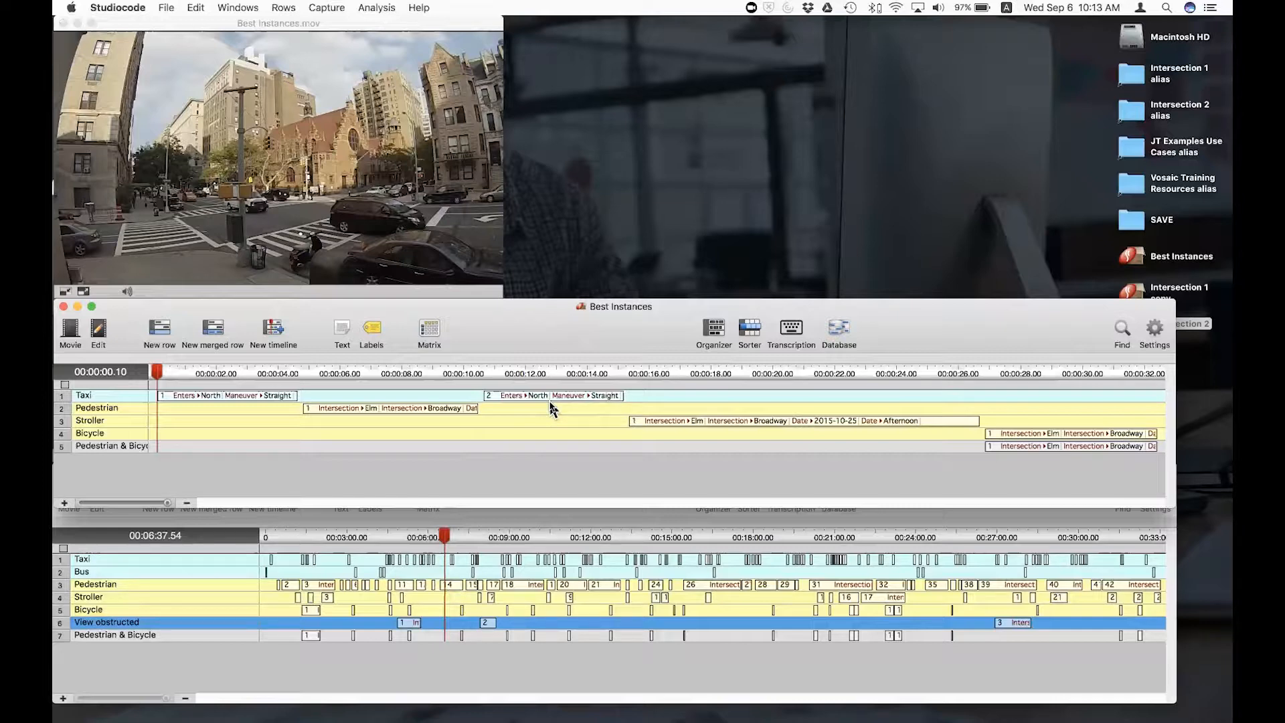
click(548, 525)
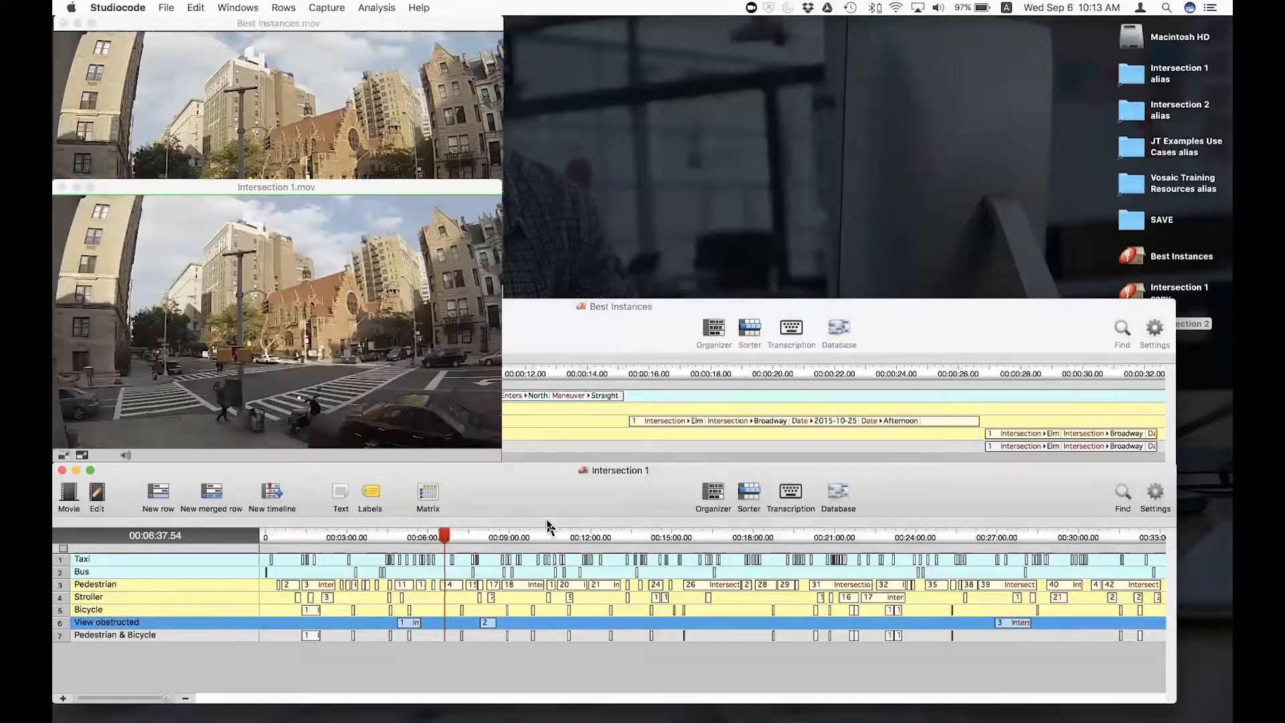
click(62, 470)
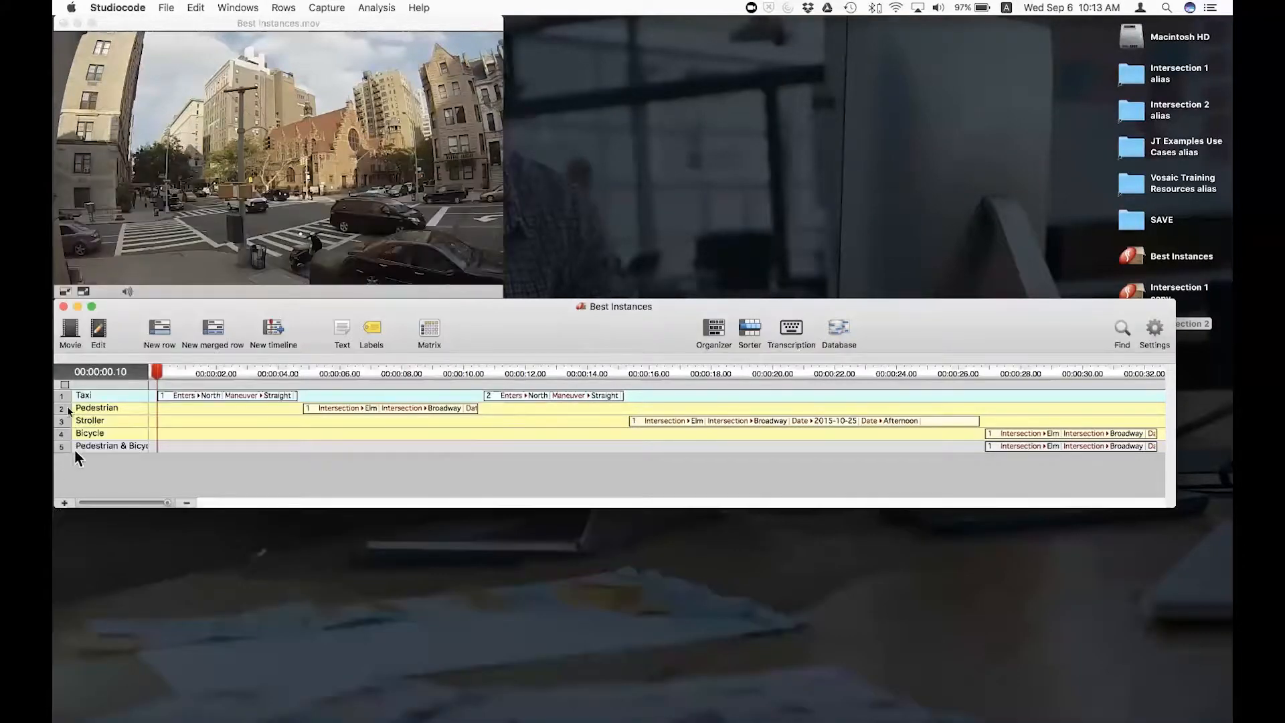
click(64, 306)
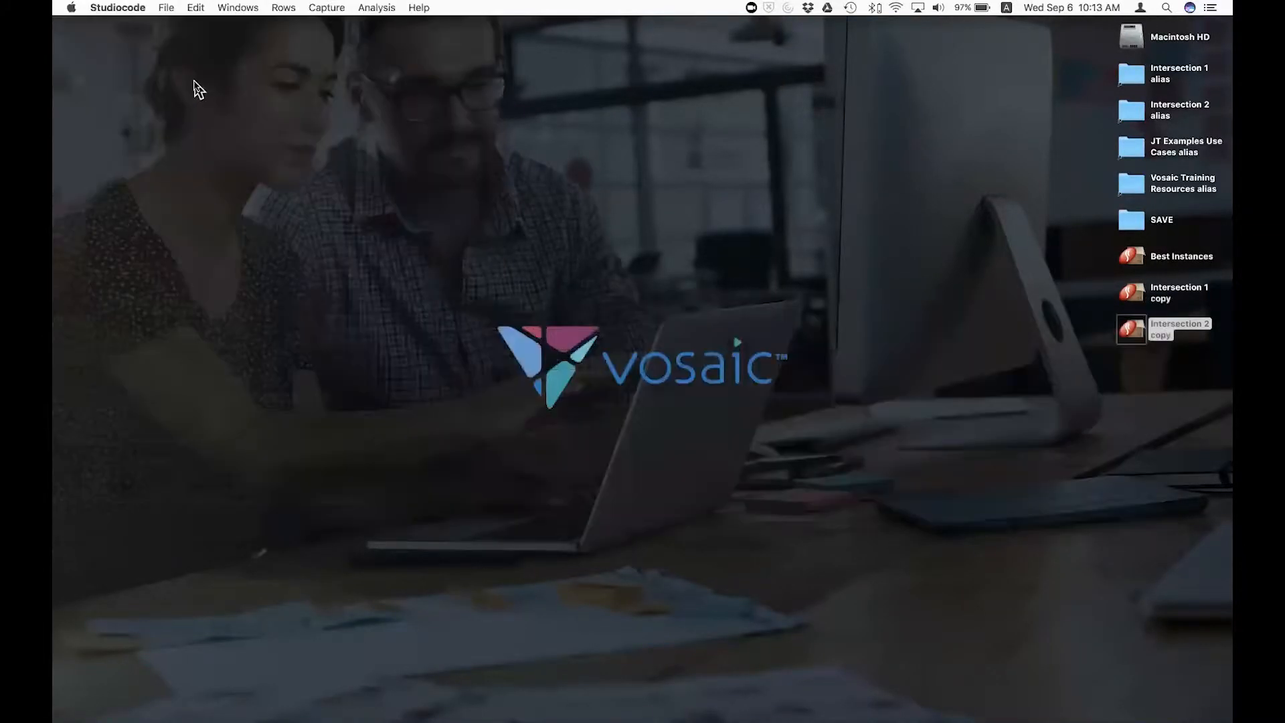
Step: Open the Intersection 2 copy package from the recently used files
click(167, 8)
mouse_move(299, 63)
mouse_move(358, 52)
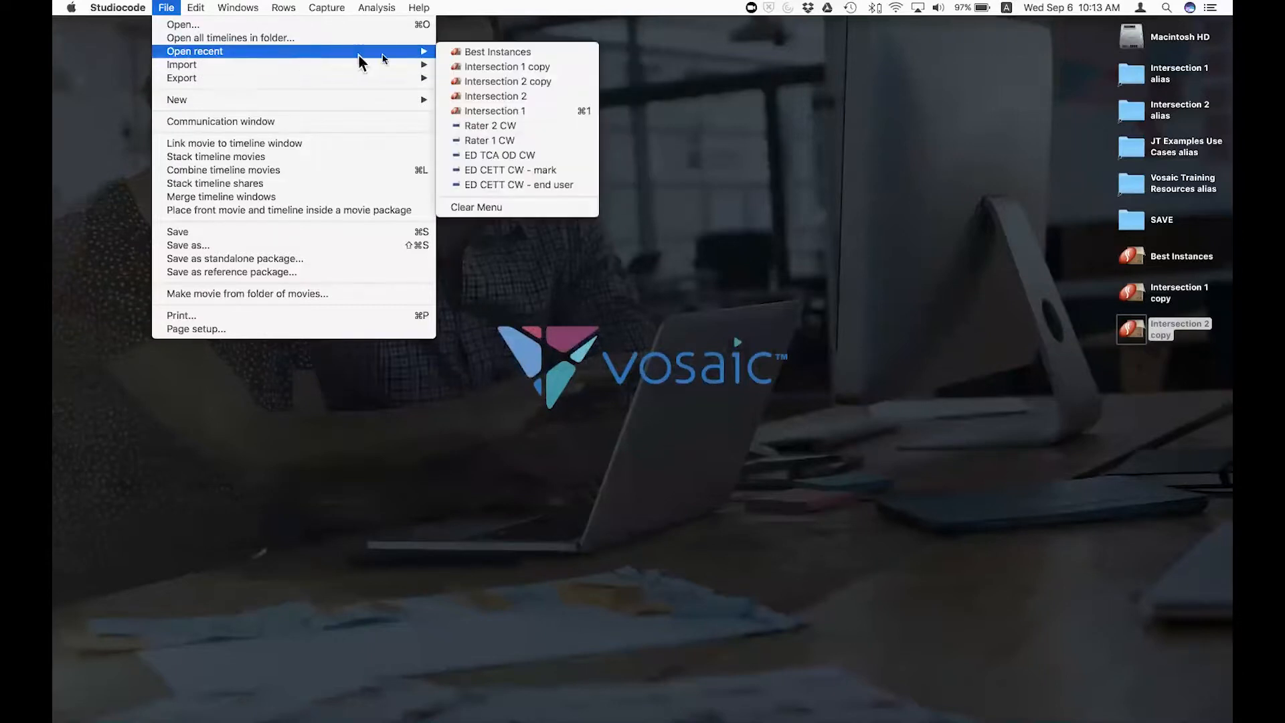
click(481, 82)
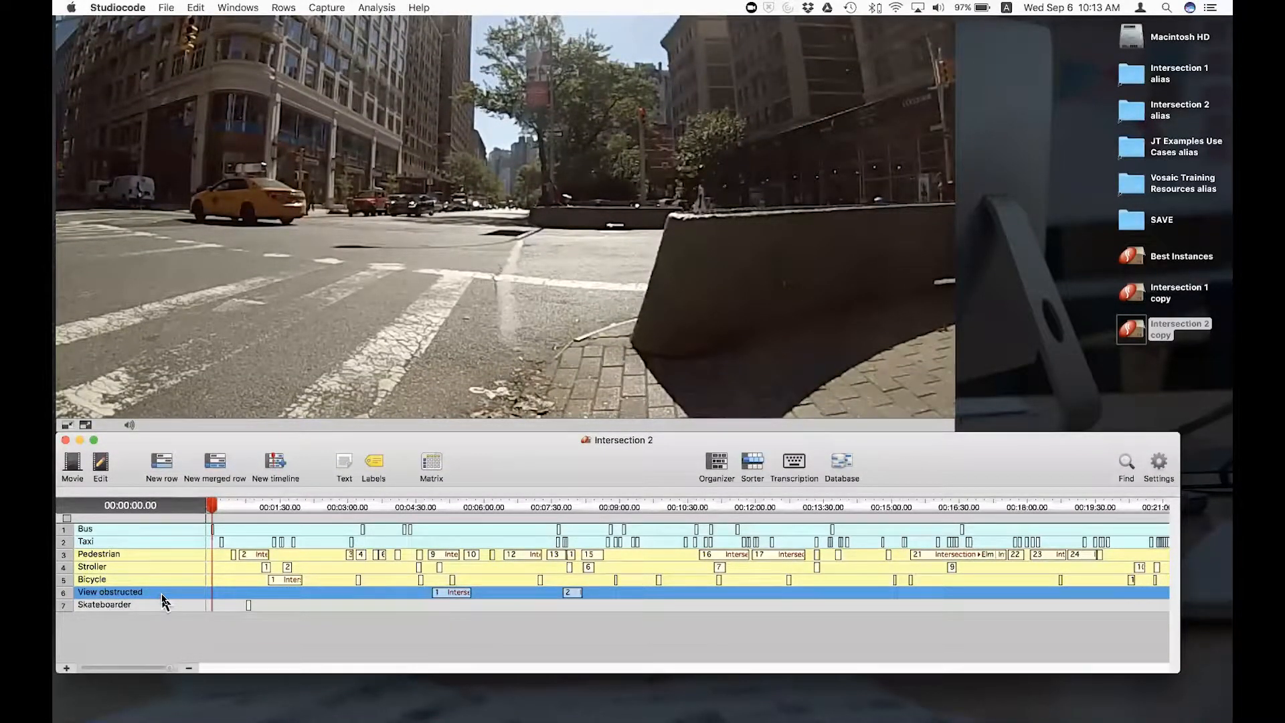
Step: Append the first Bus, Taxi, Pedestrian and Skateboarder instances of Intersection 2 to the Best Instances database on the Desktop, exported as standalone
drag(210, 533, 241, 589)
click(248, 606)
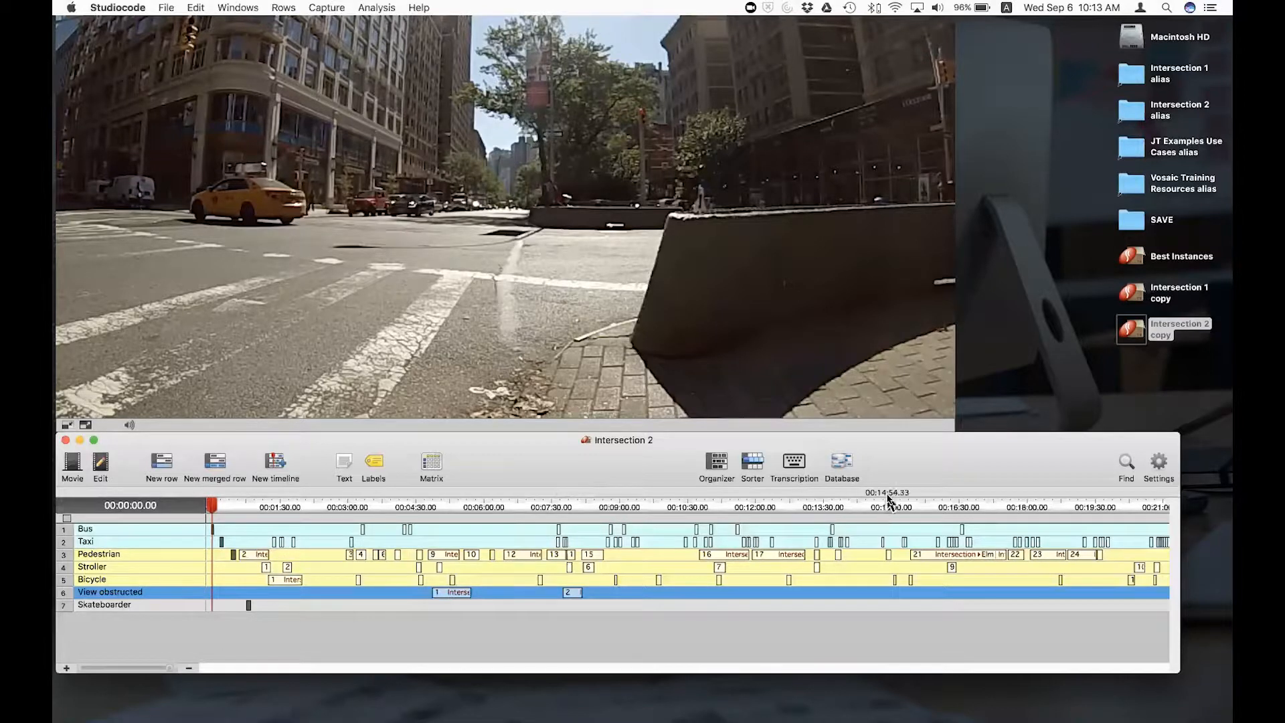
click(845, 465)
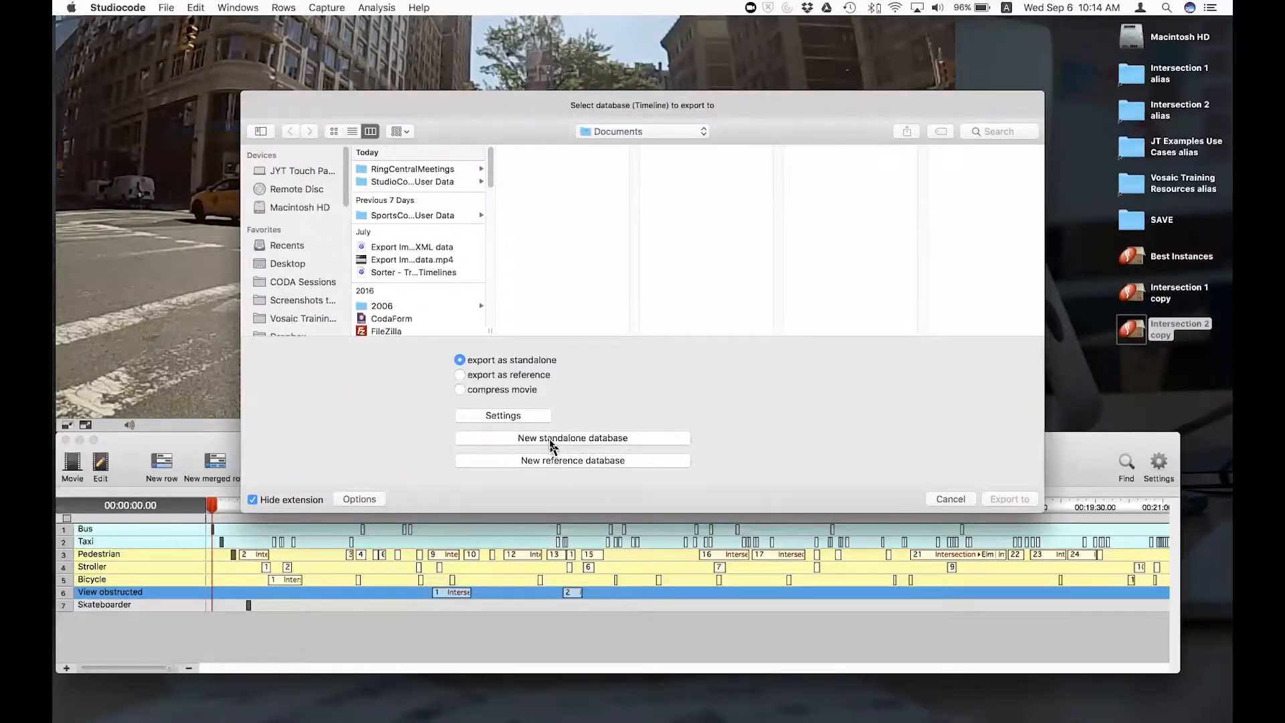
click(299, 265)
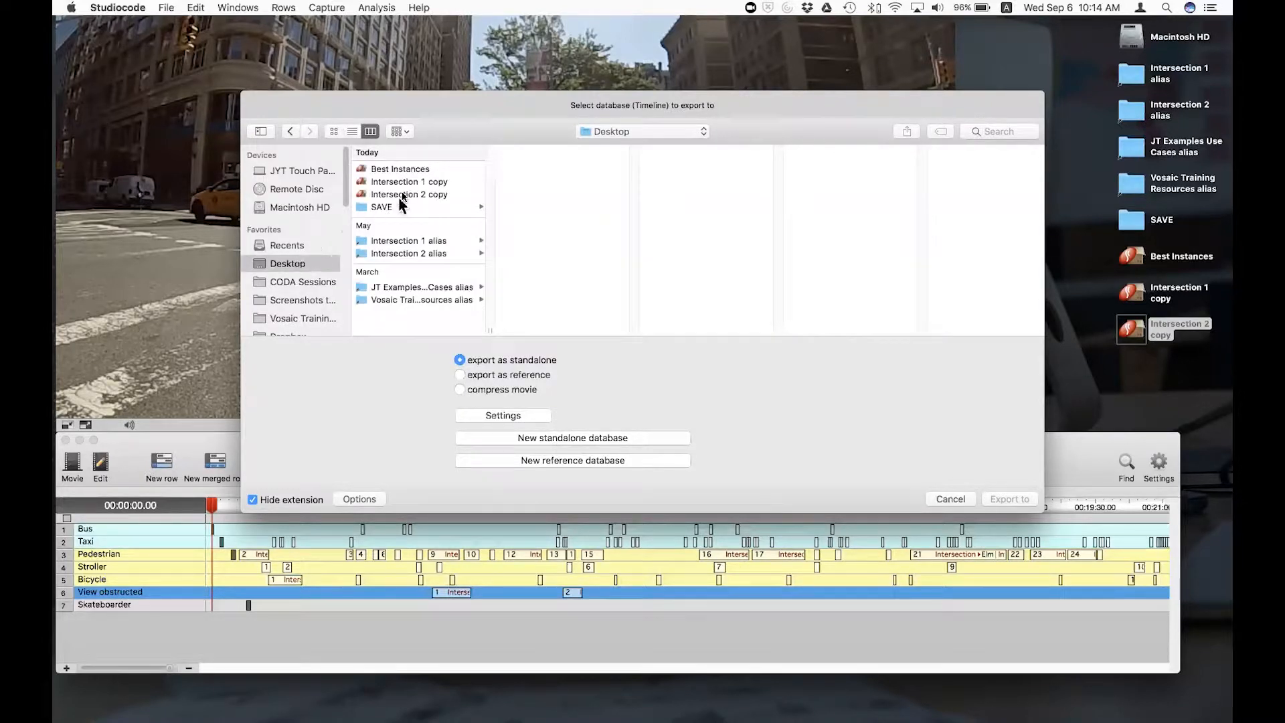
click(414, 174)
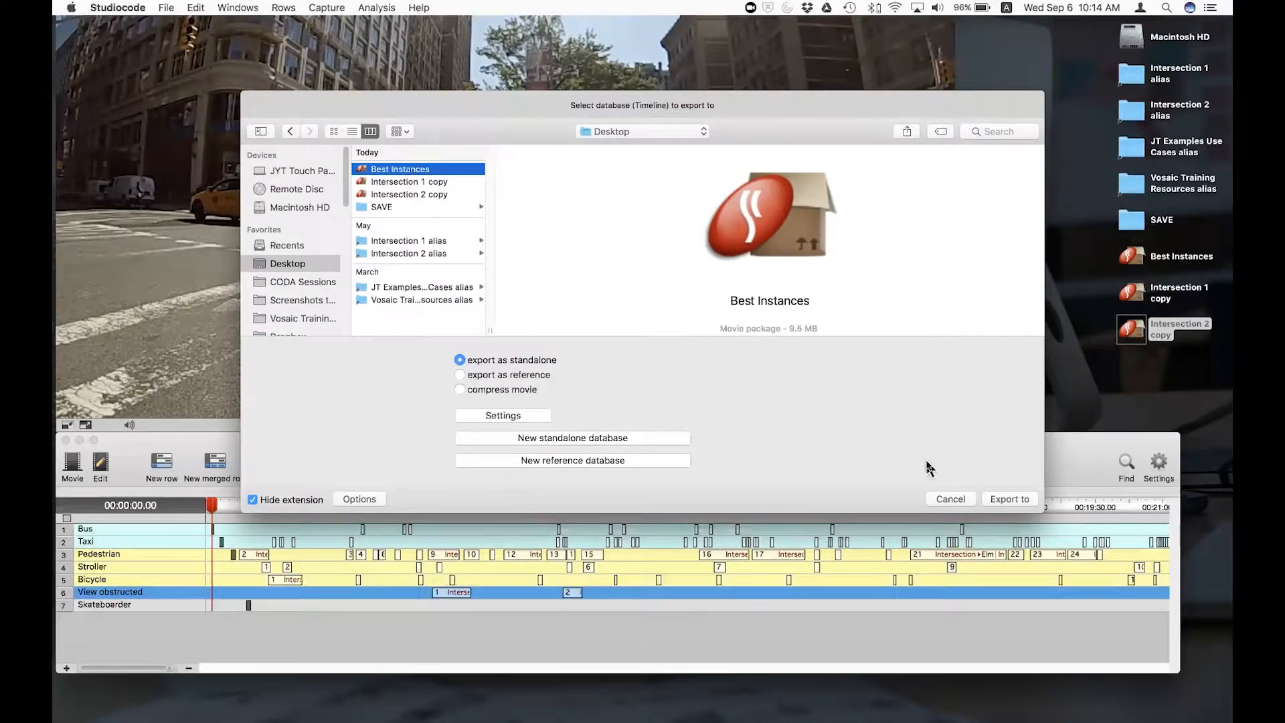
click(1009, 499)
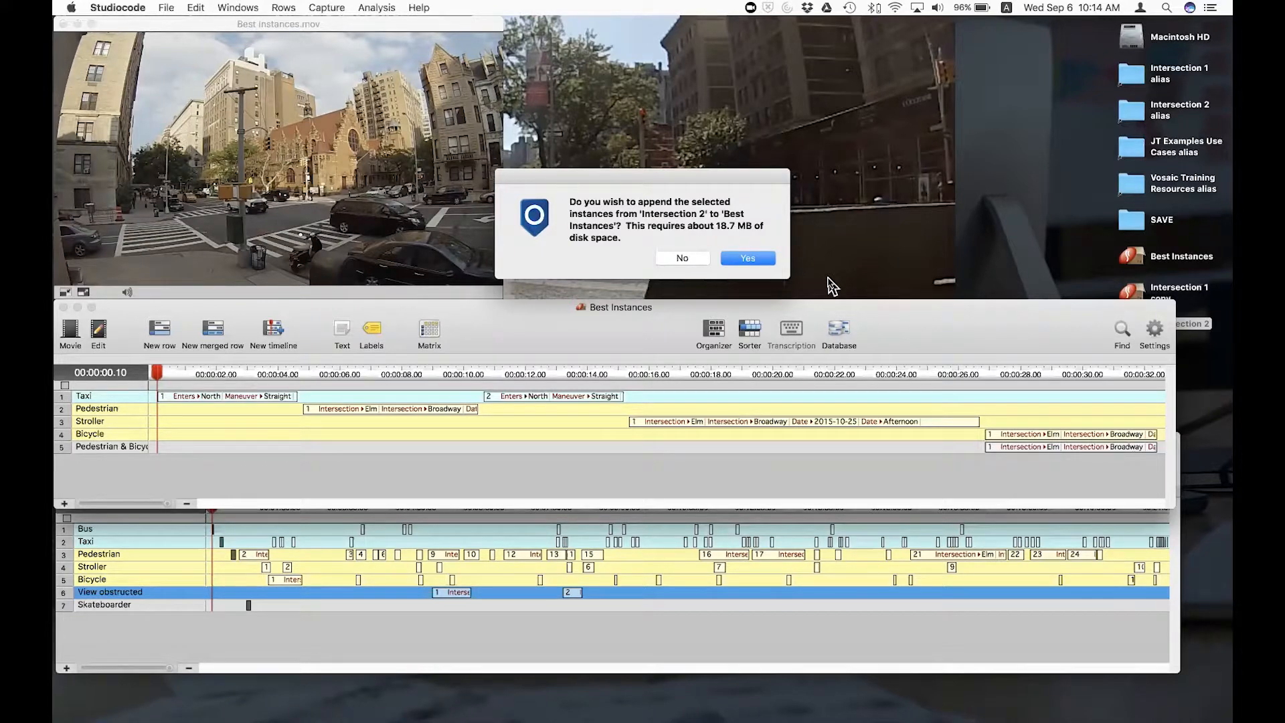
click(748, 259)
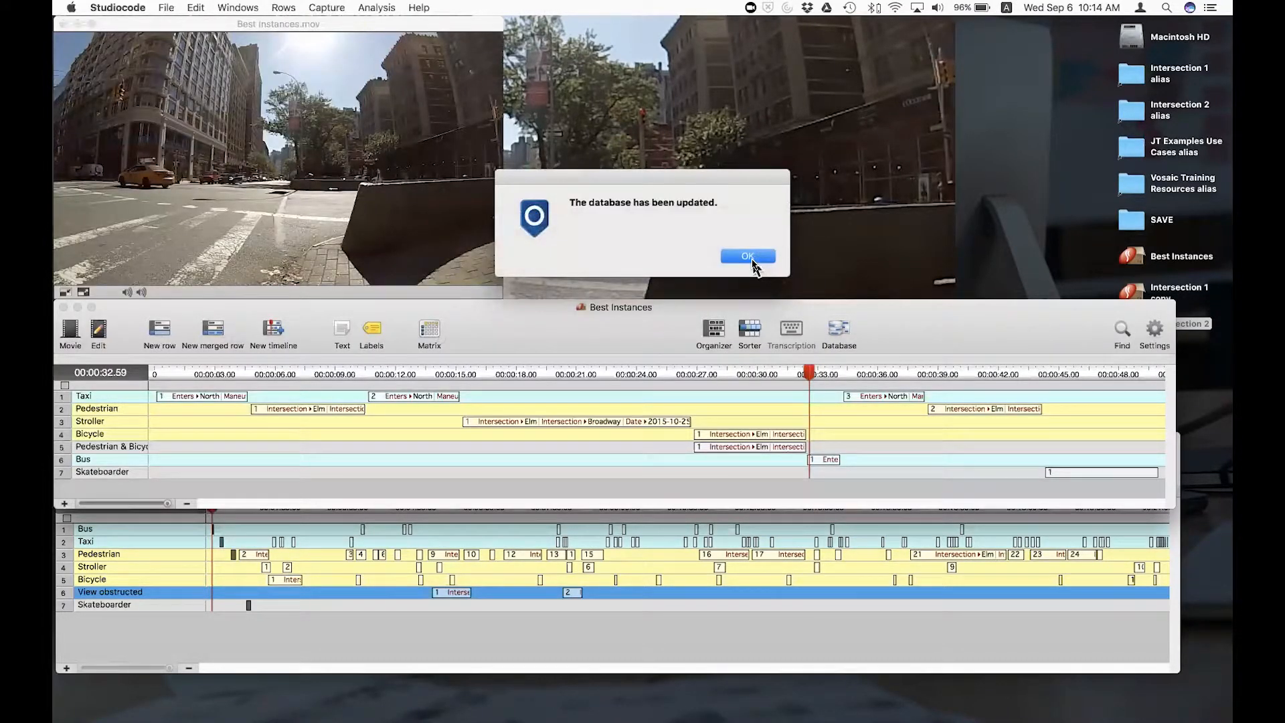
click(748, 258)
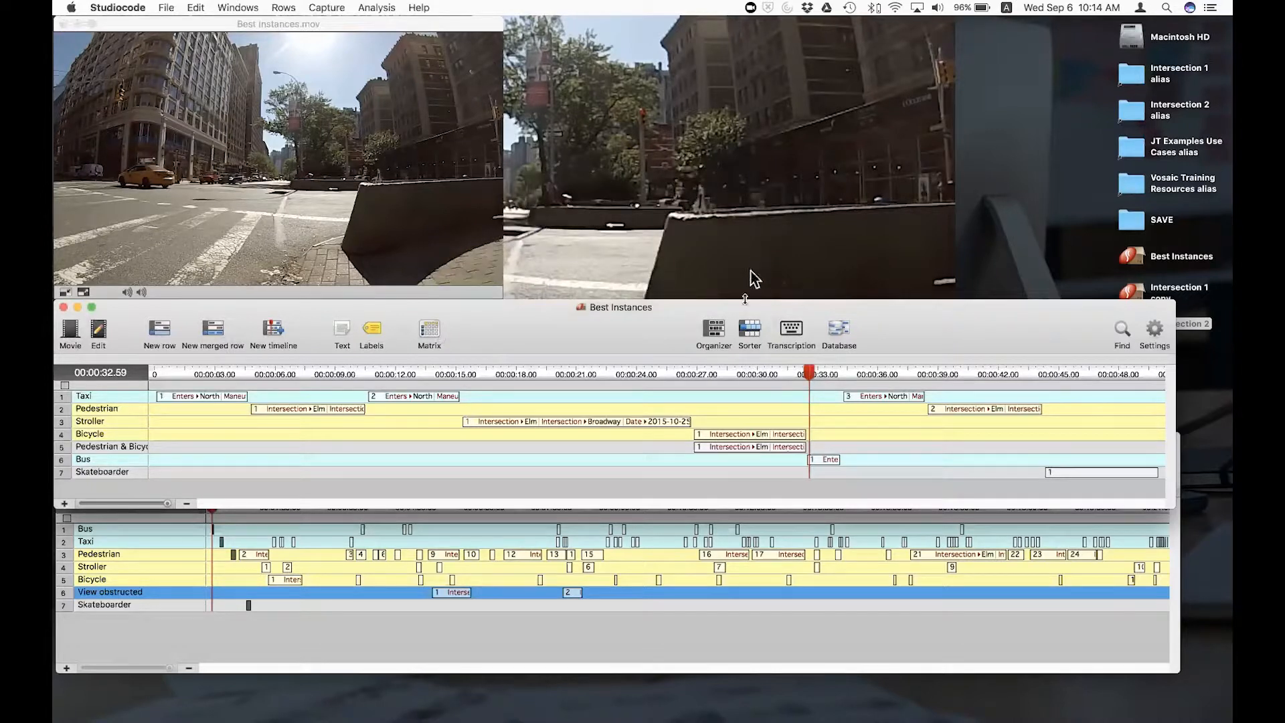
Step: Select the third Taxi instance and the whole Taxi row in Best Instances, and close the Intersection 2 timeline
click(855, 401)
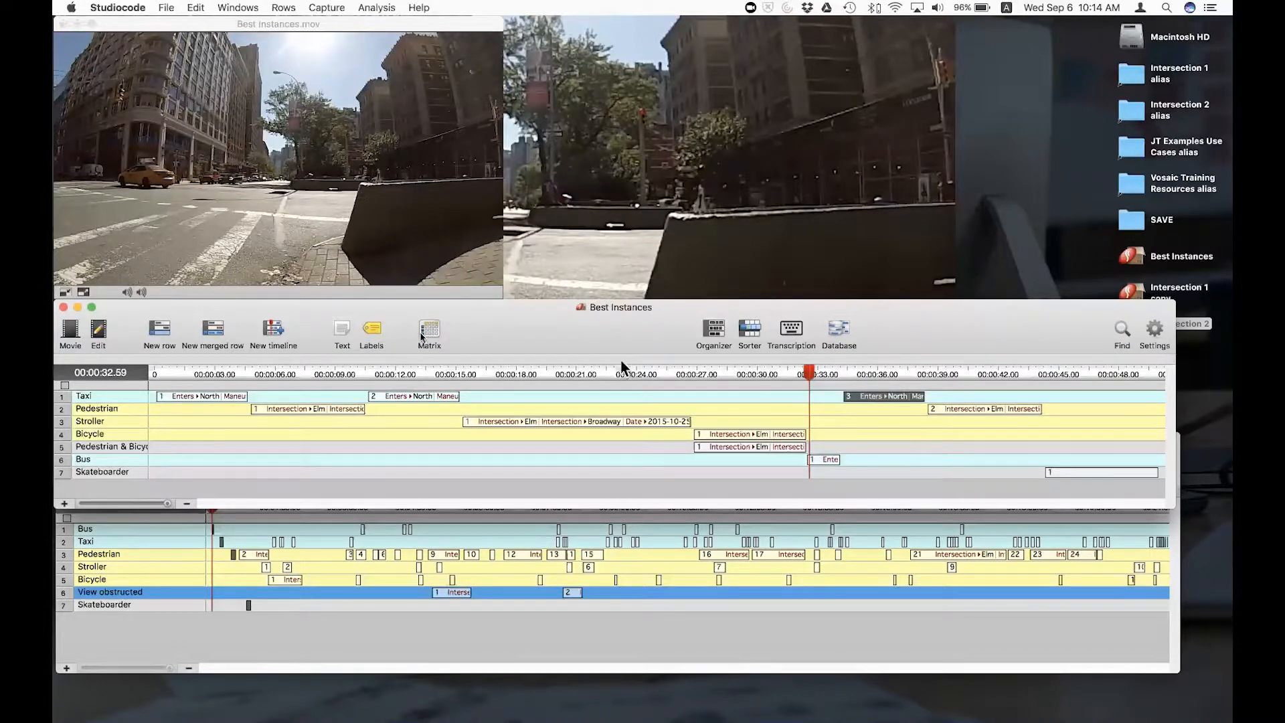
click(103, 399)
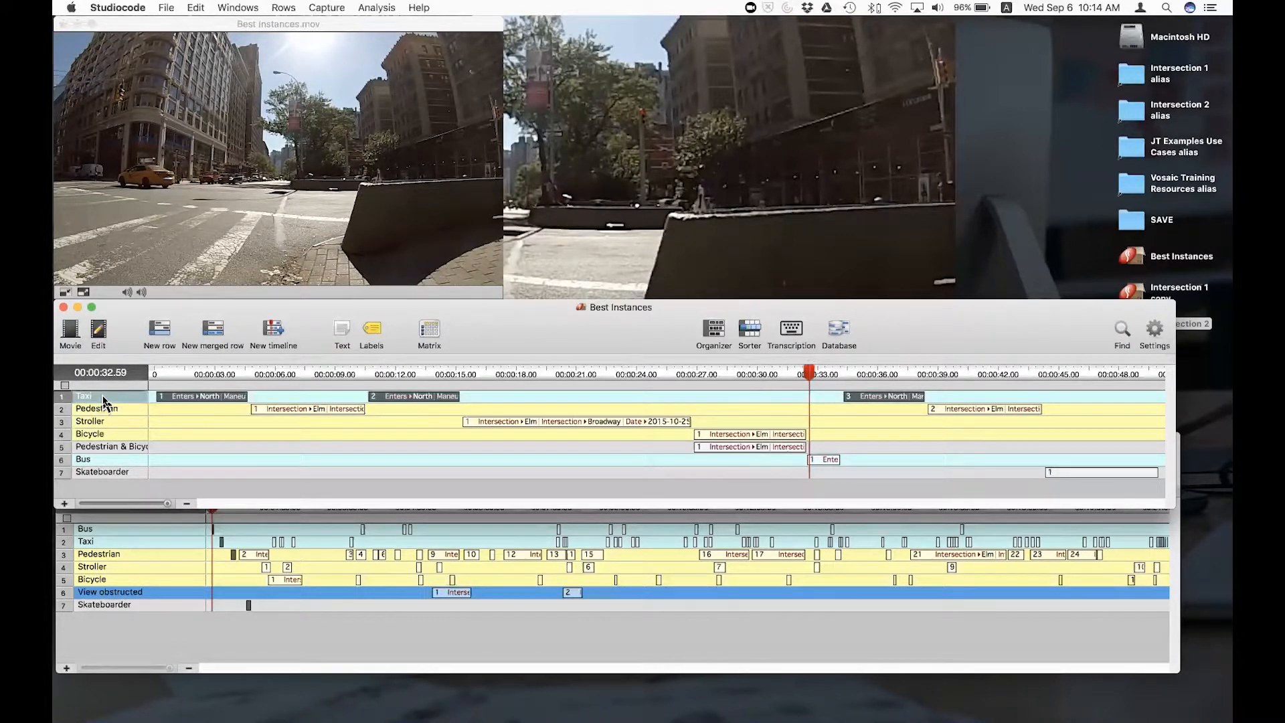
click(106, 629)
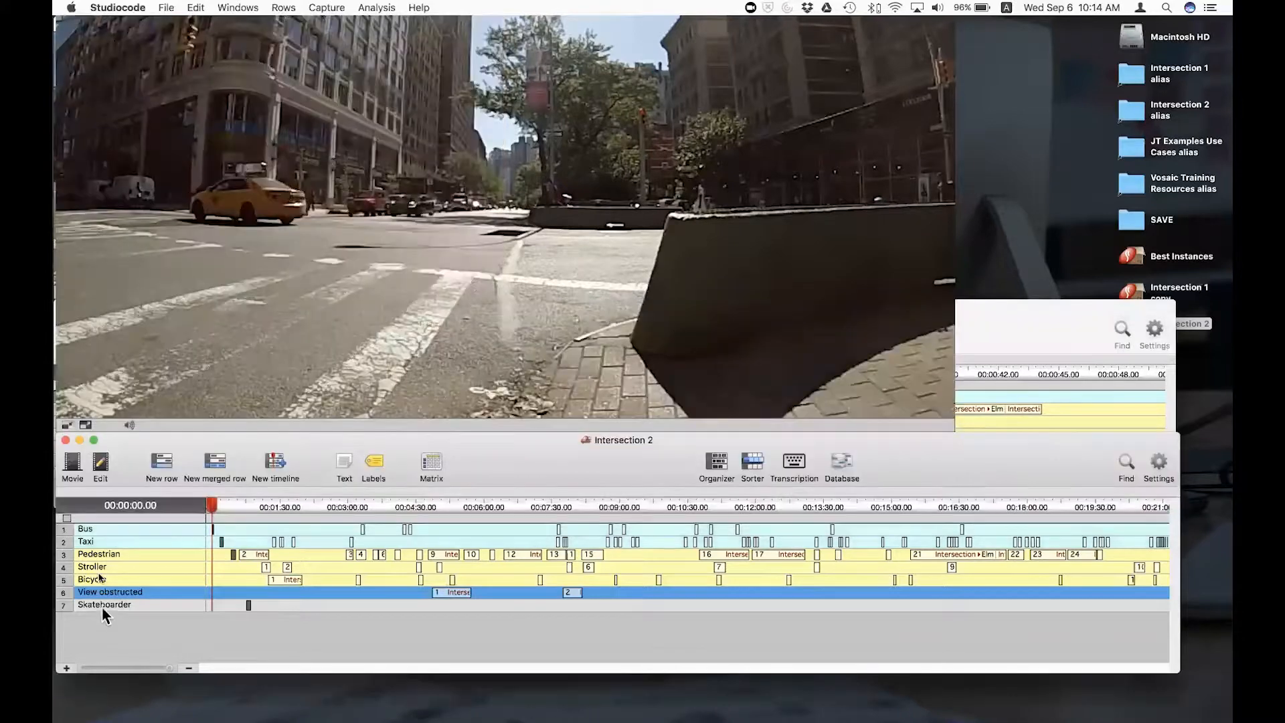
click(65, 439)
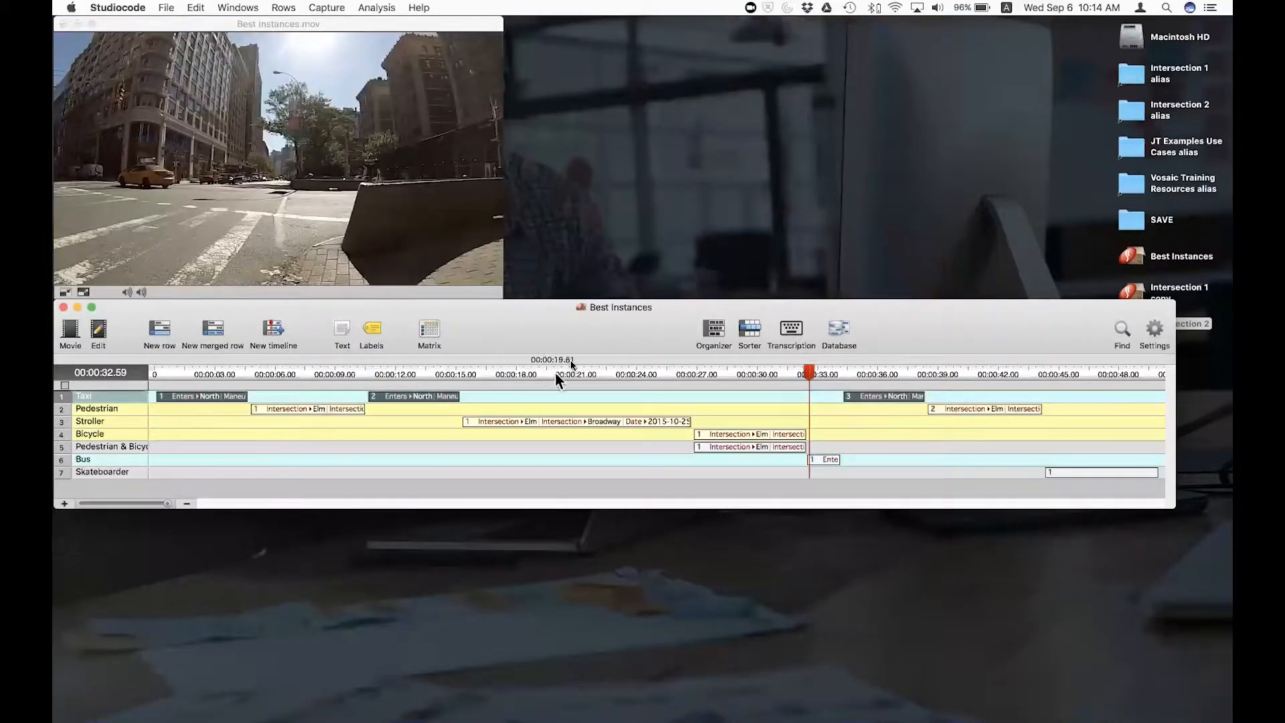
Step: Move the Best Instances window down, select its Pedestrian row, and scrub the playhead to about 00:00:36
drag(577, 350, 578, 391)
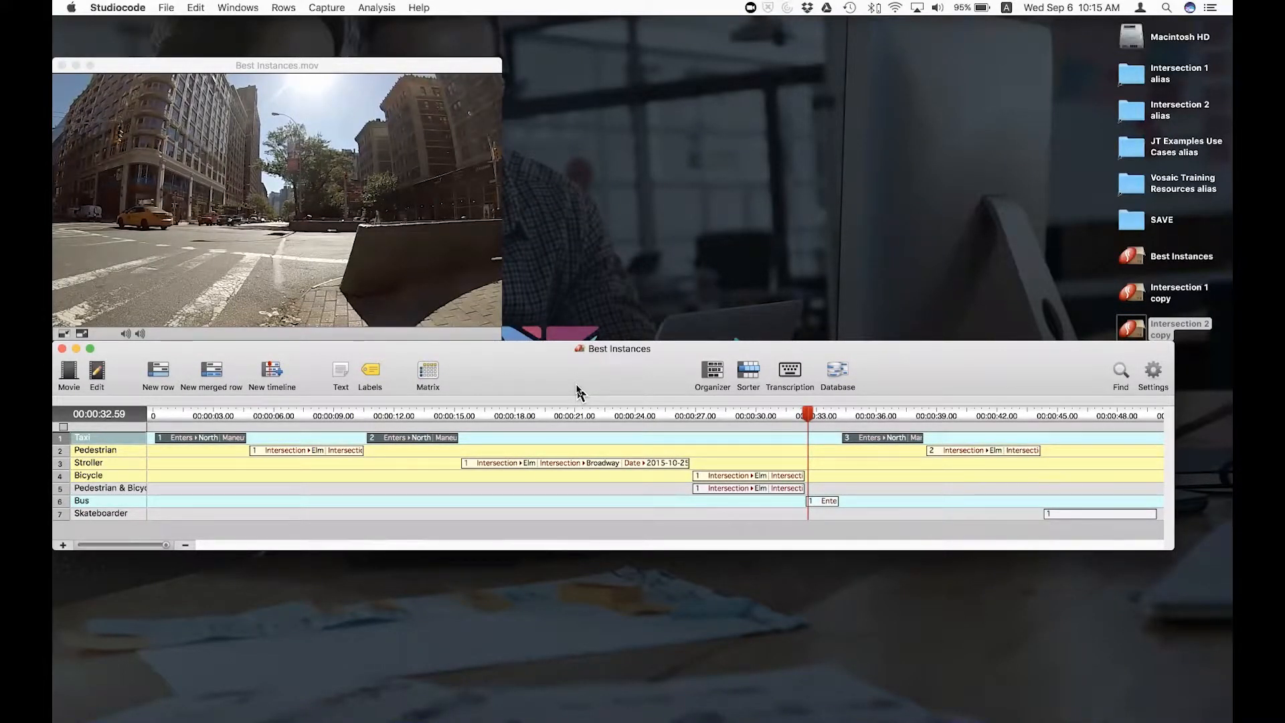
click(136, 452)
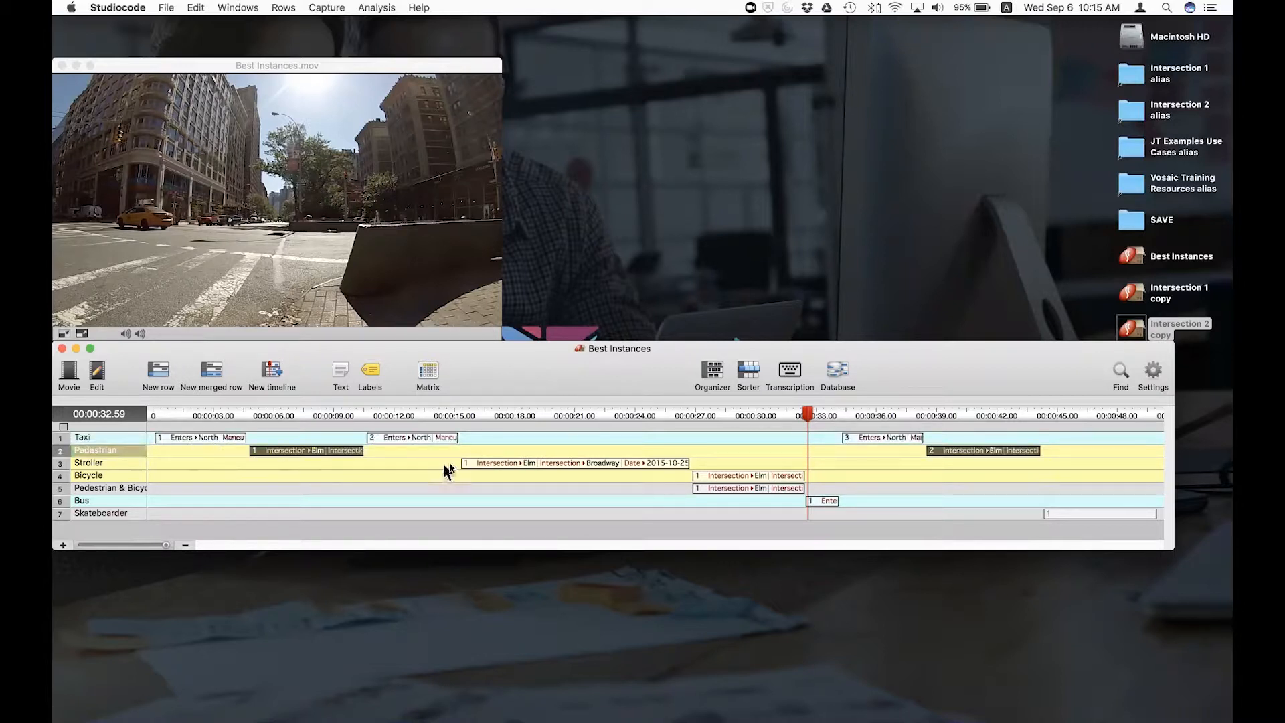
mouse_move(881, 447)
drag(803, 419, 882, 427)
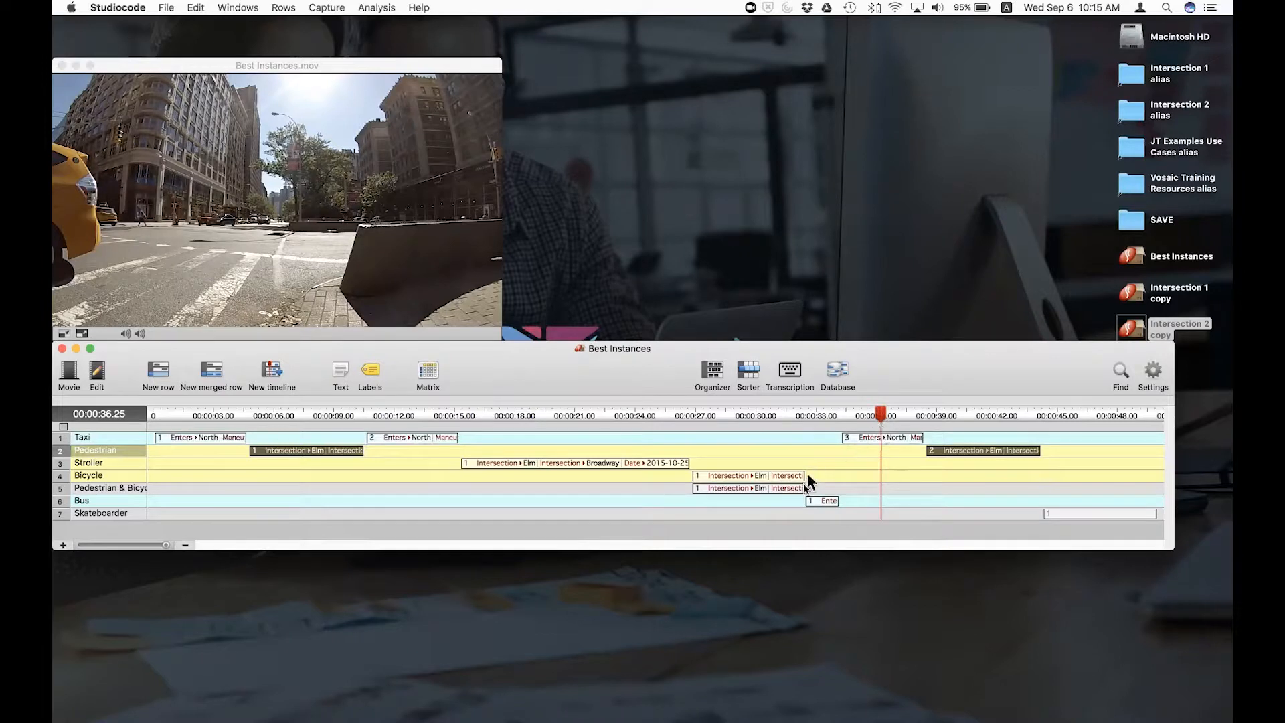
Step: Select the Skateboarder row, widen the row-name column to fit Pedestrian & Bicycle, and close the Best Instances timeline
click(135, 517)
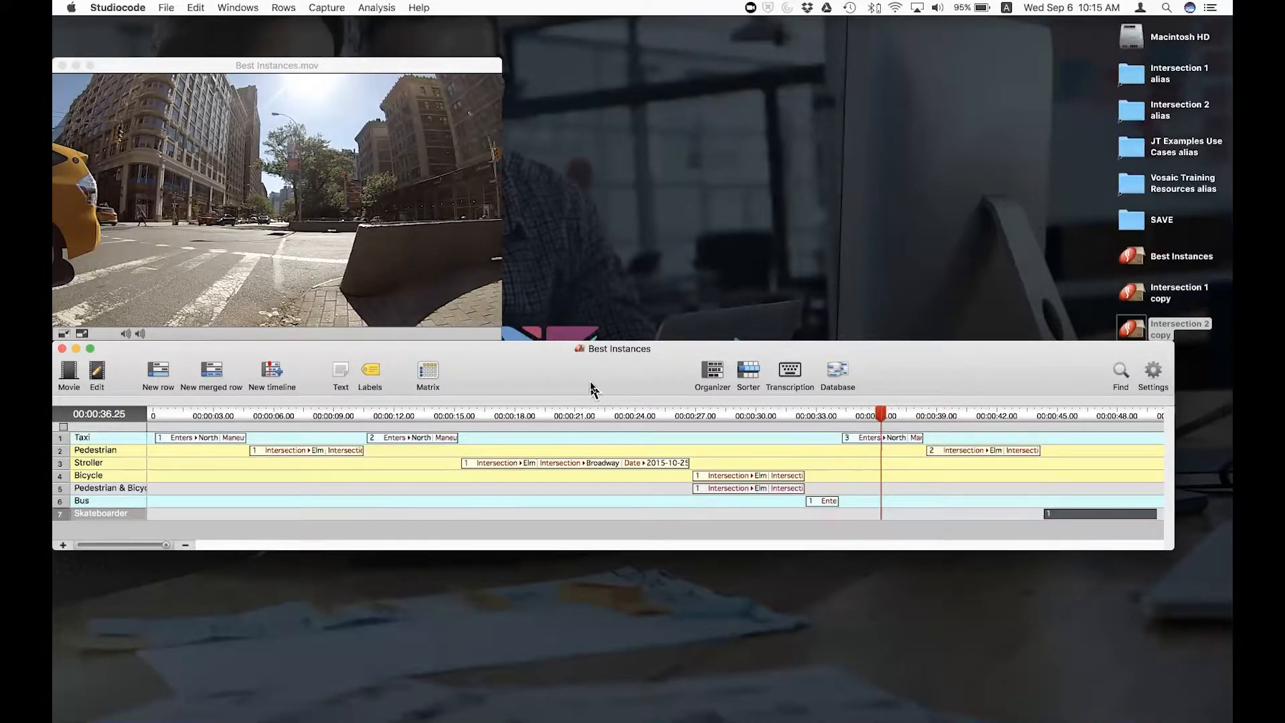
drag(589, 389, 596, 393)
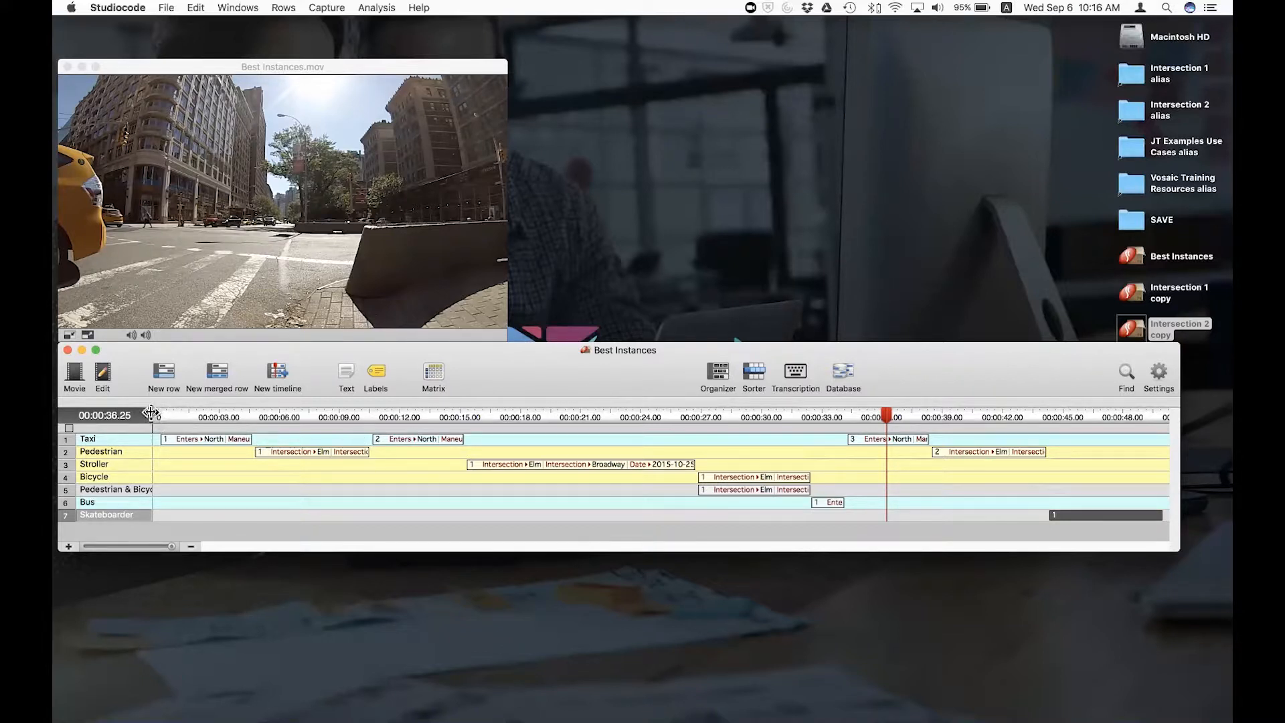
drag(151, 412, 187, 419)
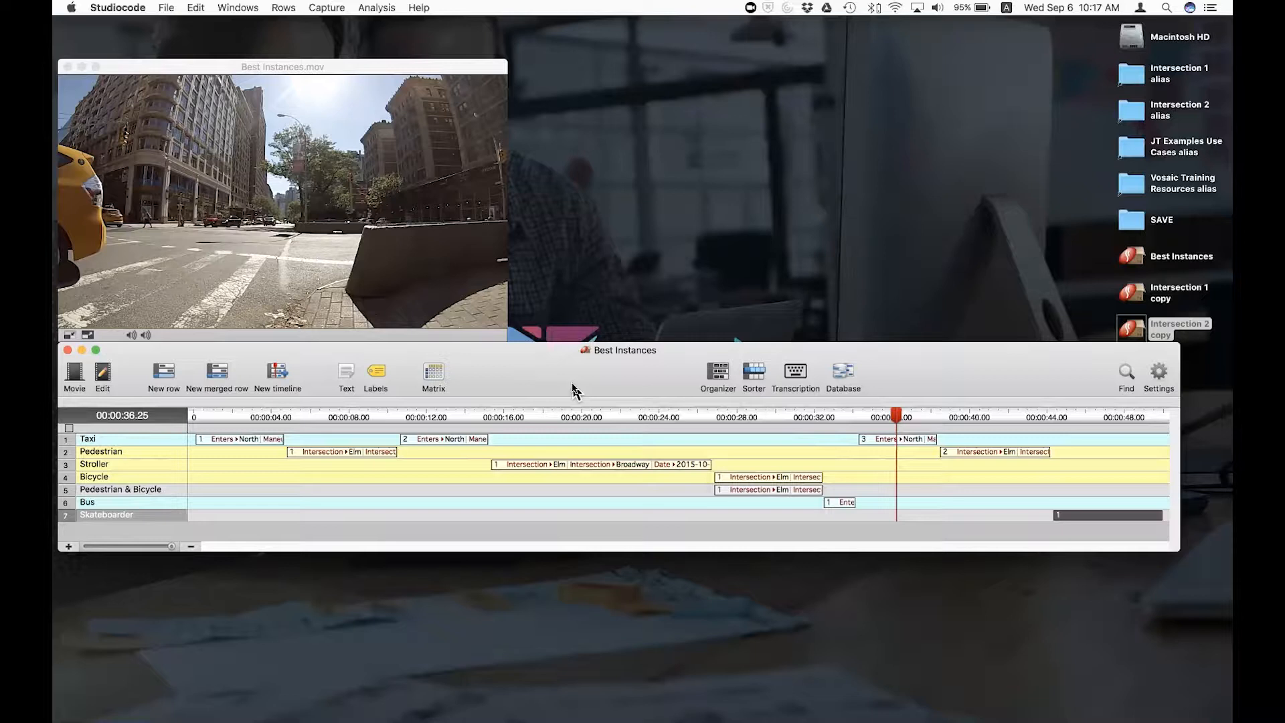
click(67, 350)
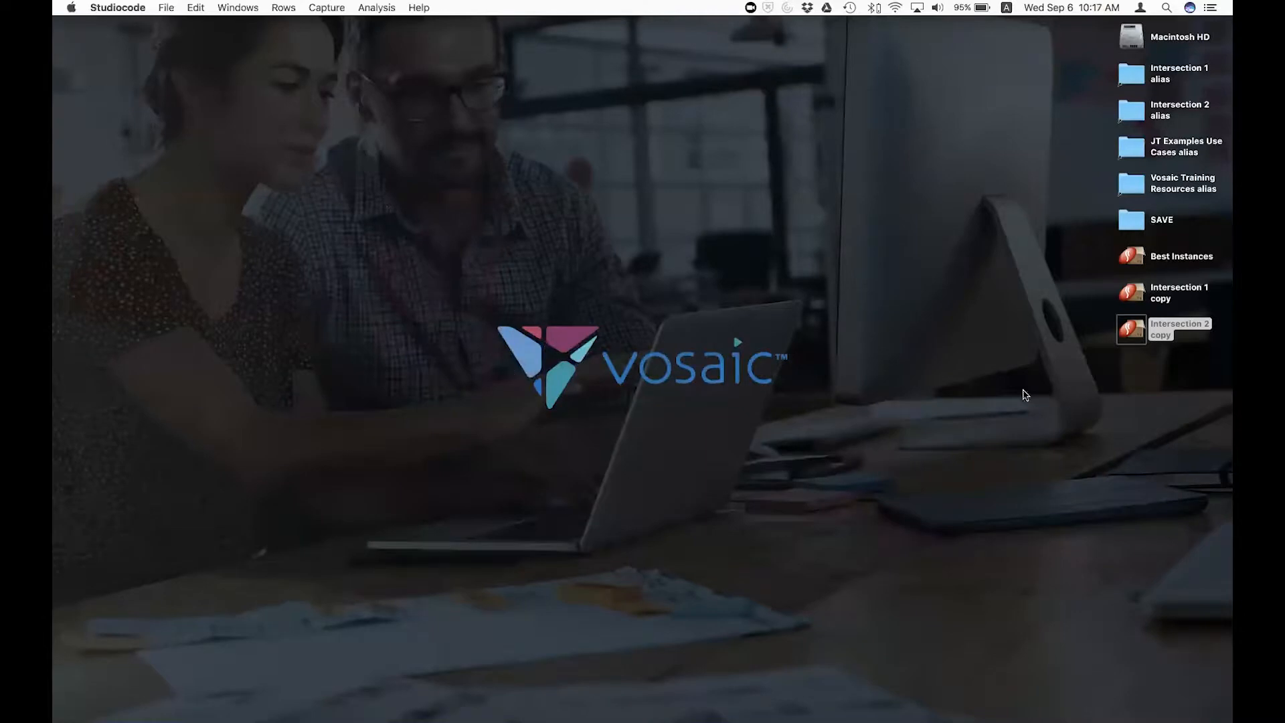
Step: Select the Intersection 1 copy package on the desktop, followed by the Intersection 2 copy package
click(1106, 355)
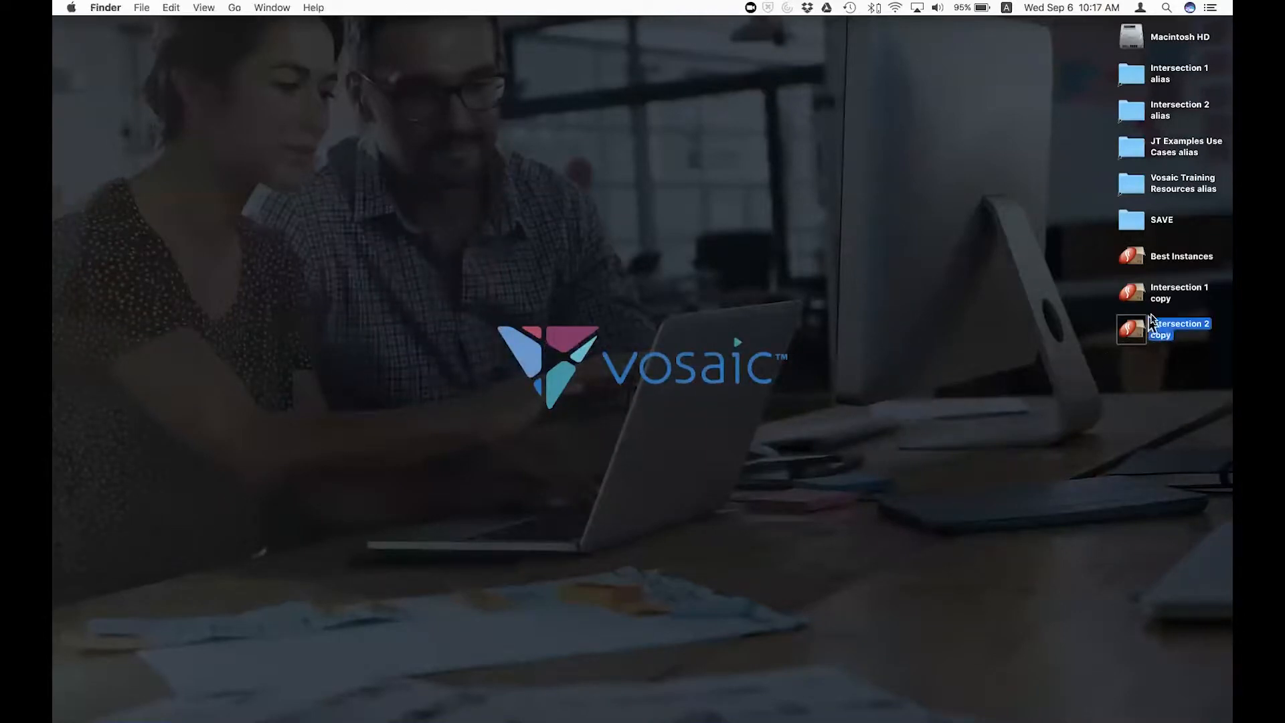
click(1165, 299)
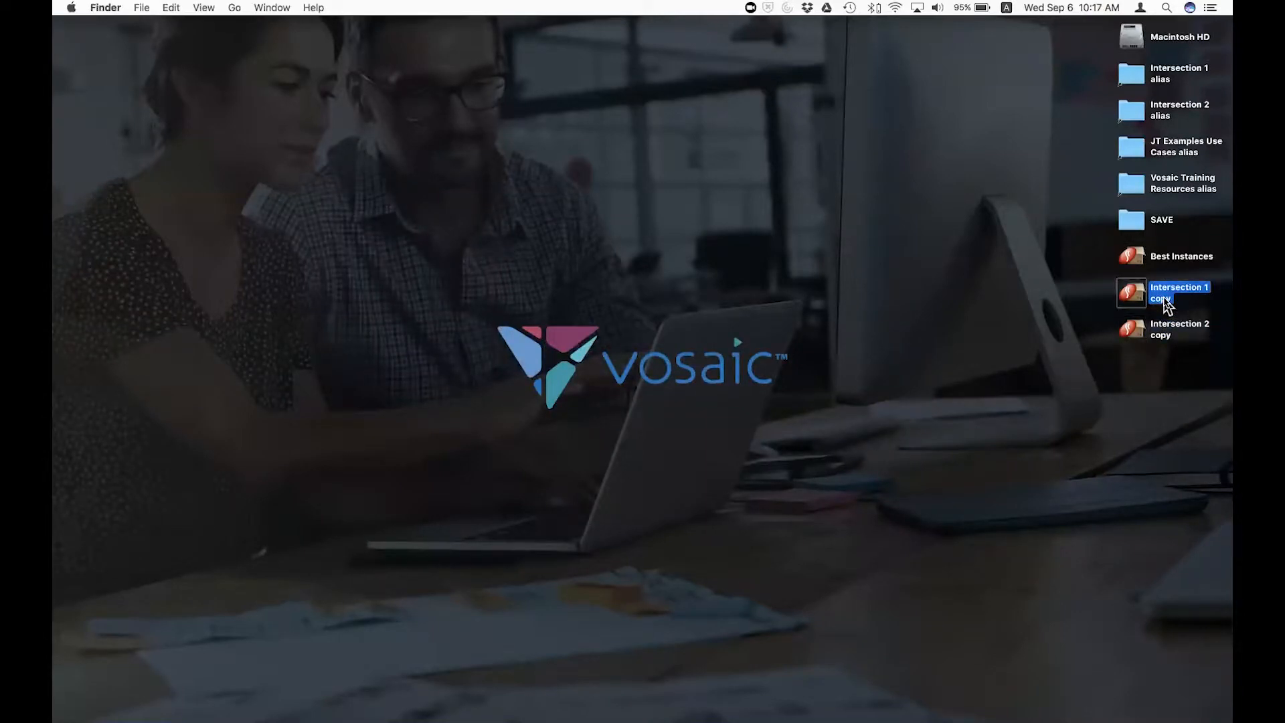
click(1165, 335)
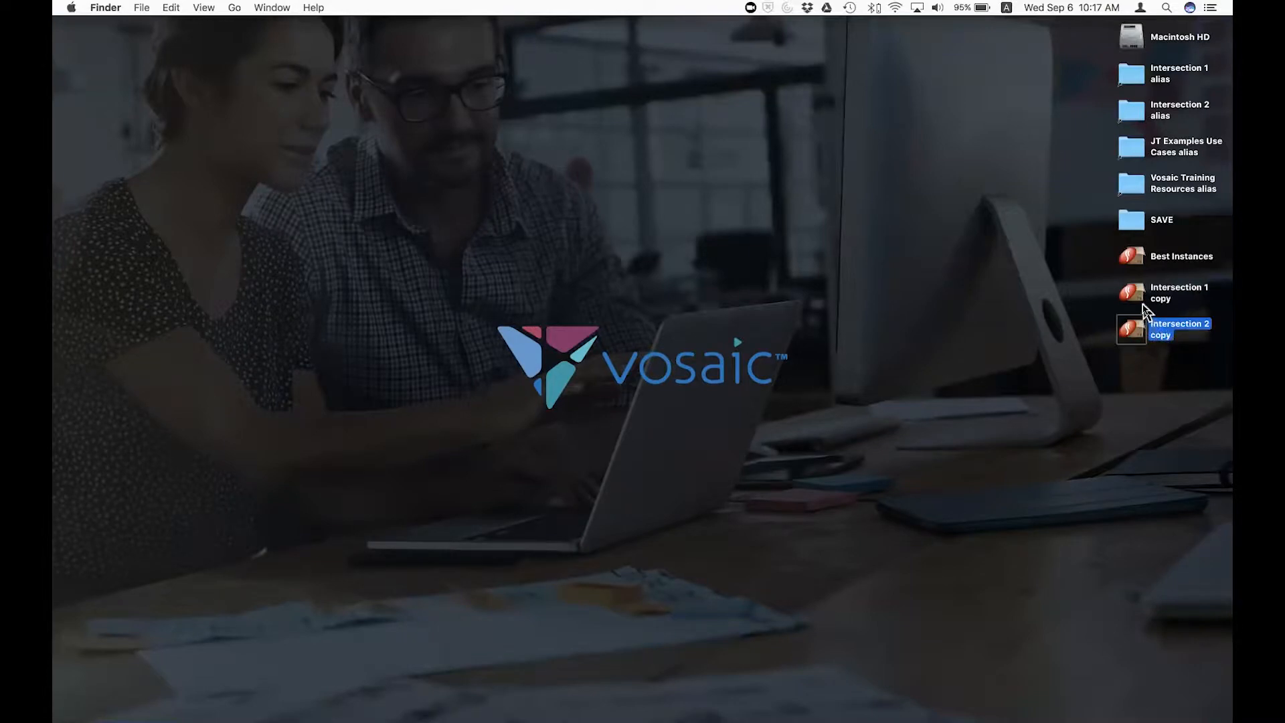
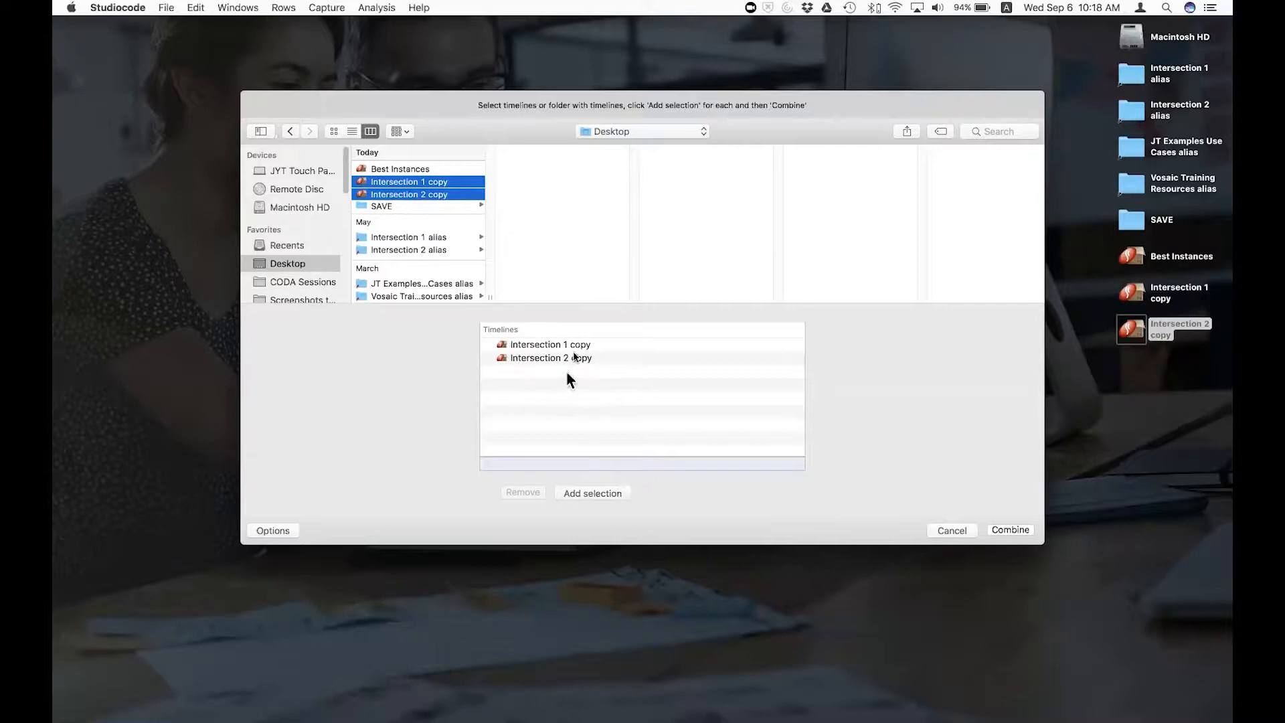
Step: Swap the order of Intersection 1 copy and Intersection 2 copy in the list of timelines to combine, and restore the original order
click(516, 360)
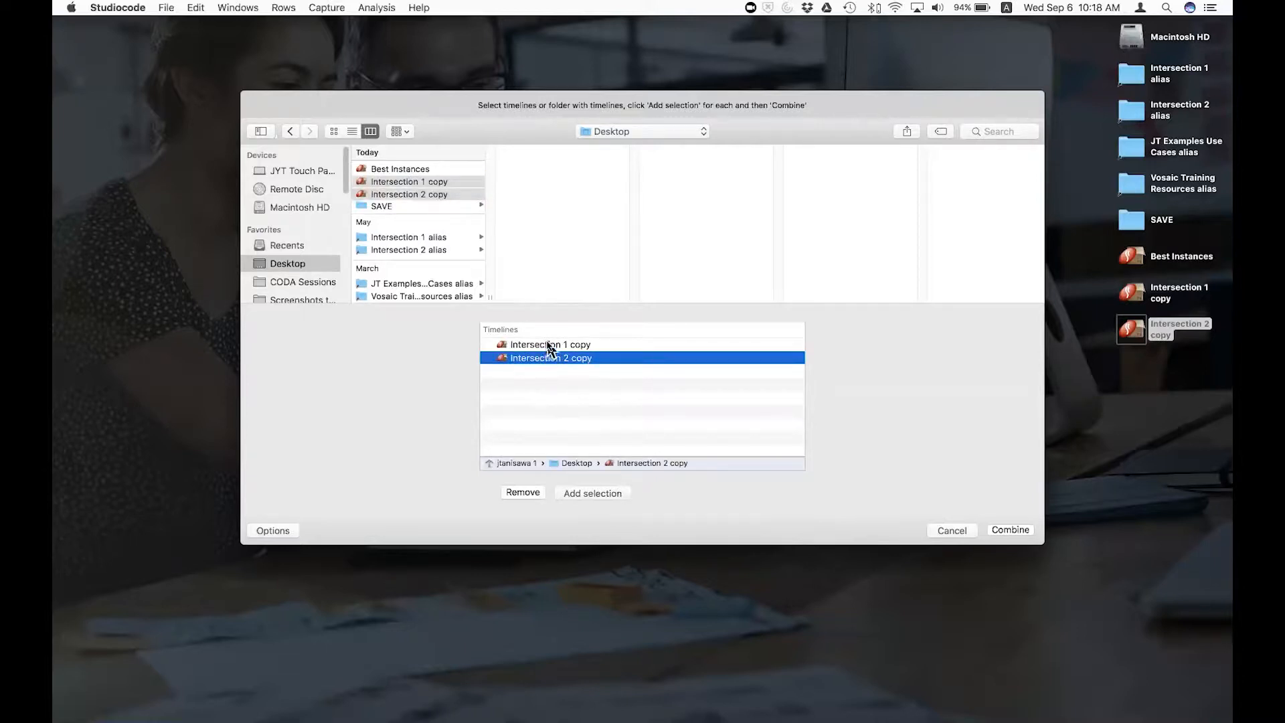
click(545, 344)
drag(545, 344, 551, 366)
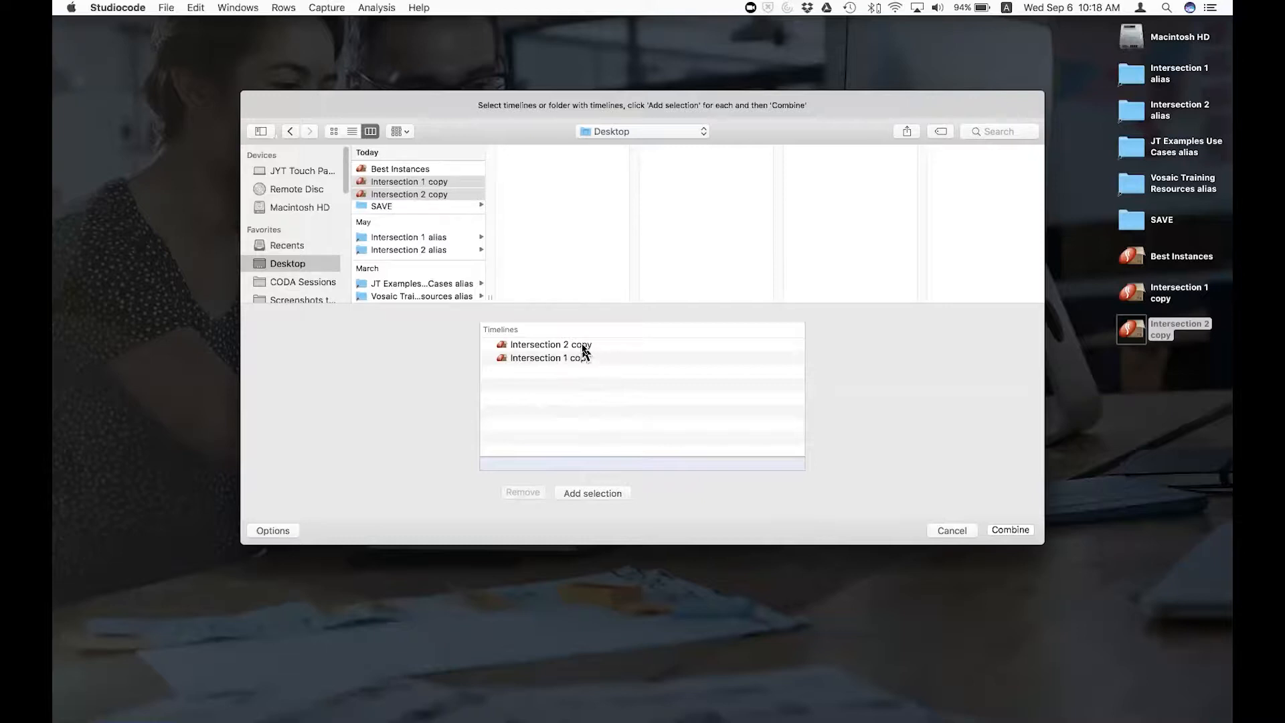
drag(584, 349, 569, 379)
Step: Combine the two listed timelines with their movies and save the result to the Desktop as combined timeline
click(1005, 530)
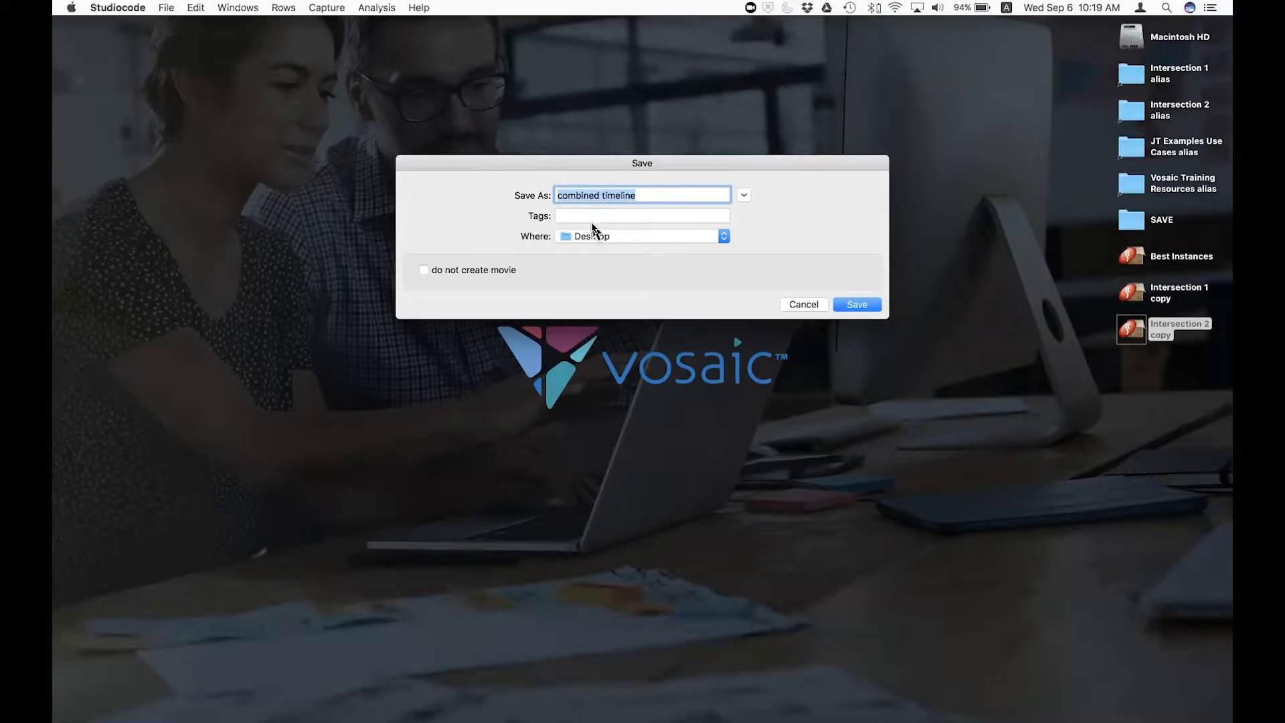
click(611, 238)
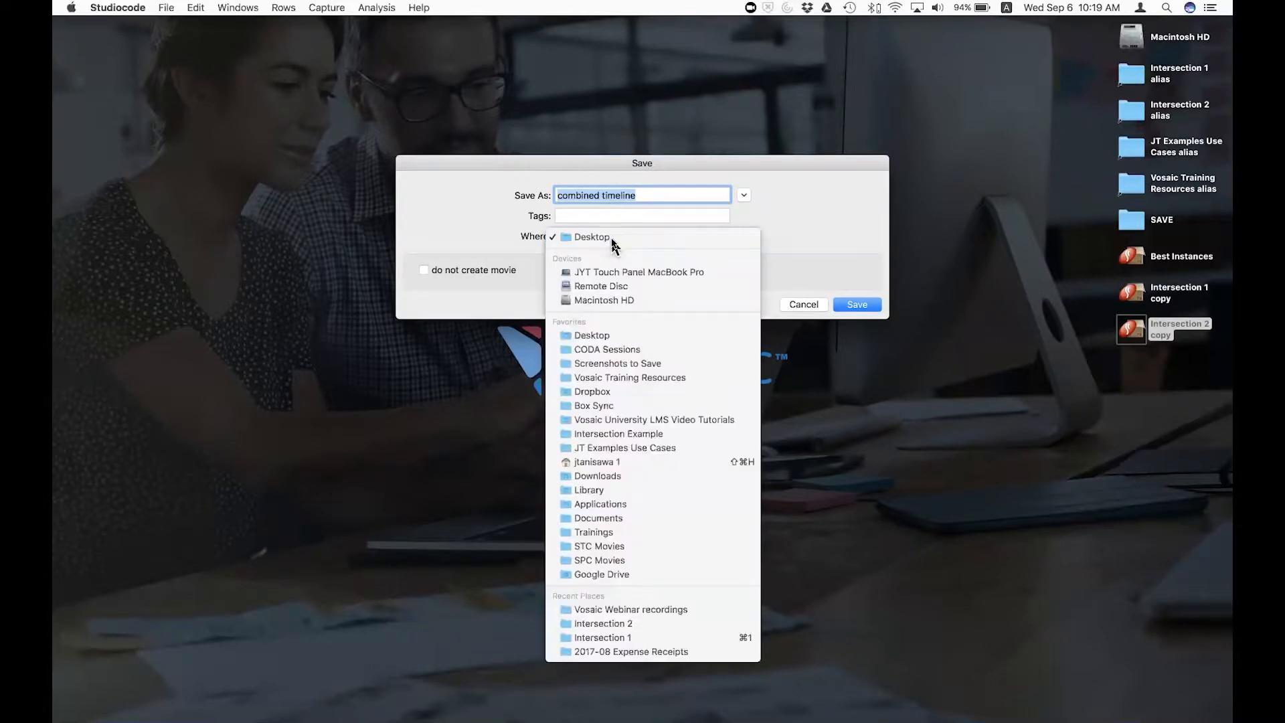
click(612, 238)
click(866, 310)
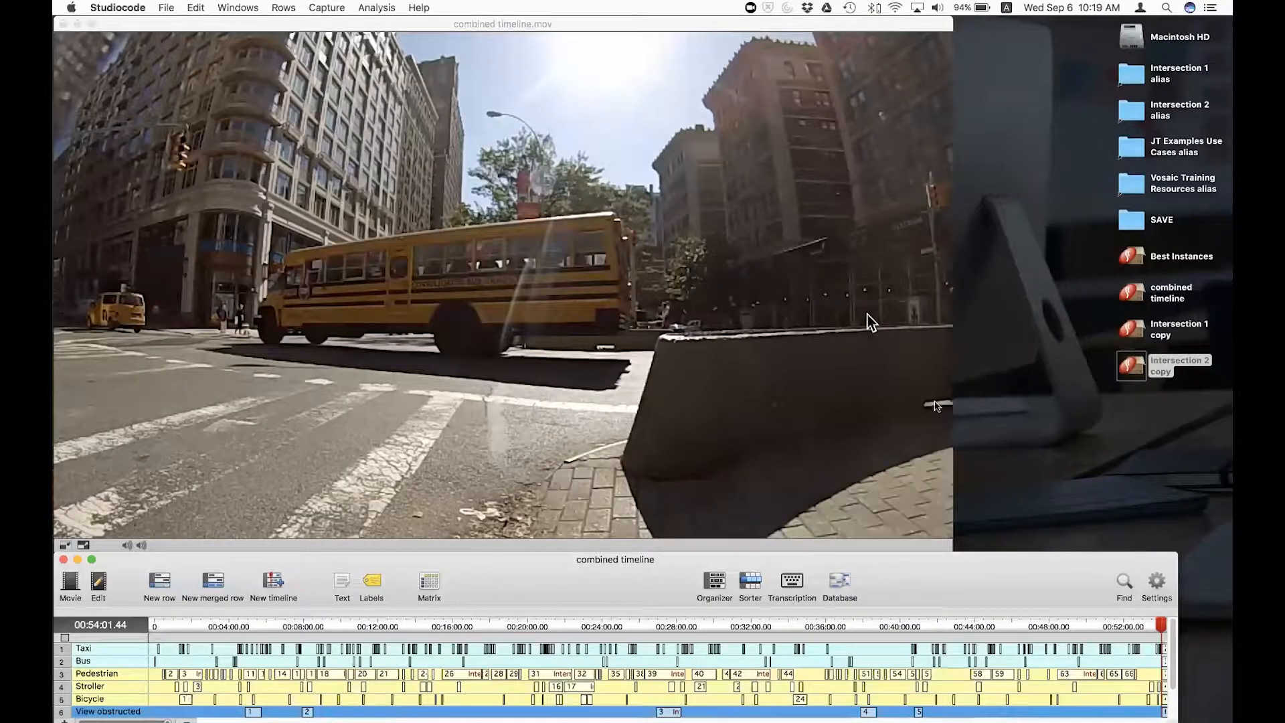
Step: Reduce the size of the combined timeline's movie window and scrub the playhead to about 00:50:14
click(1131, 309)
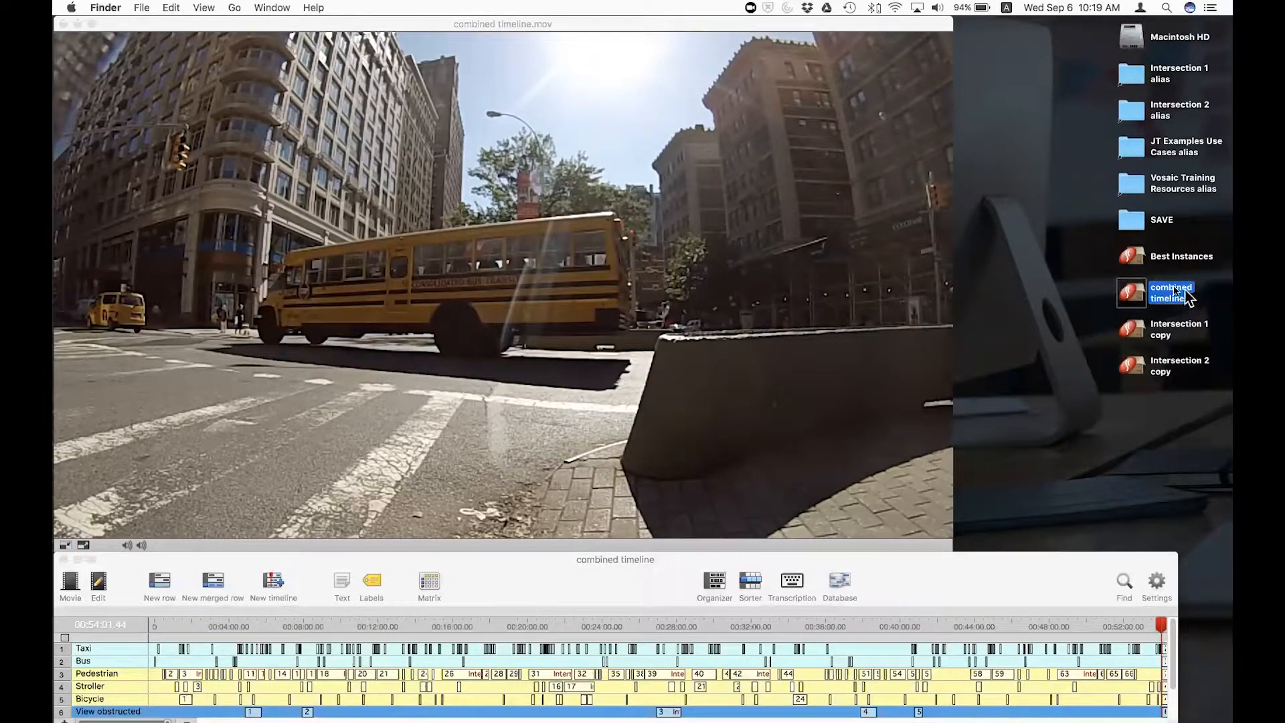
click(920, 580)
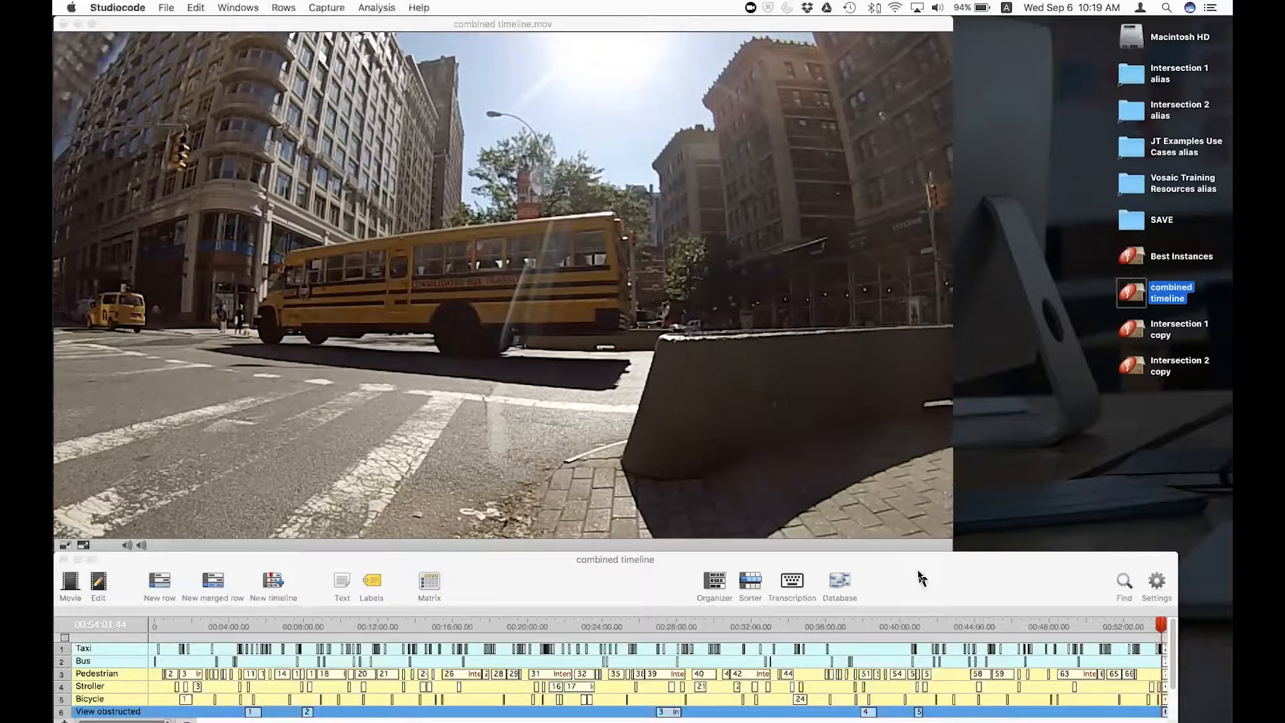
click(65, 548)
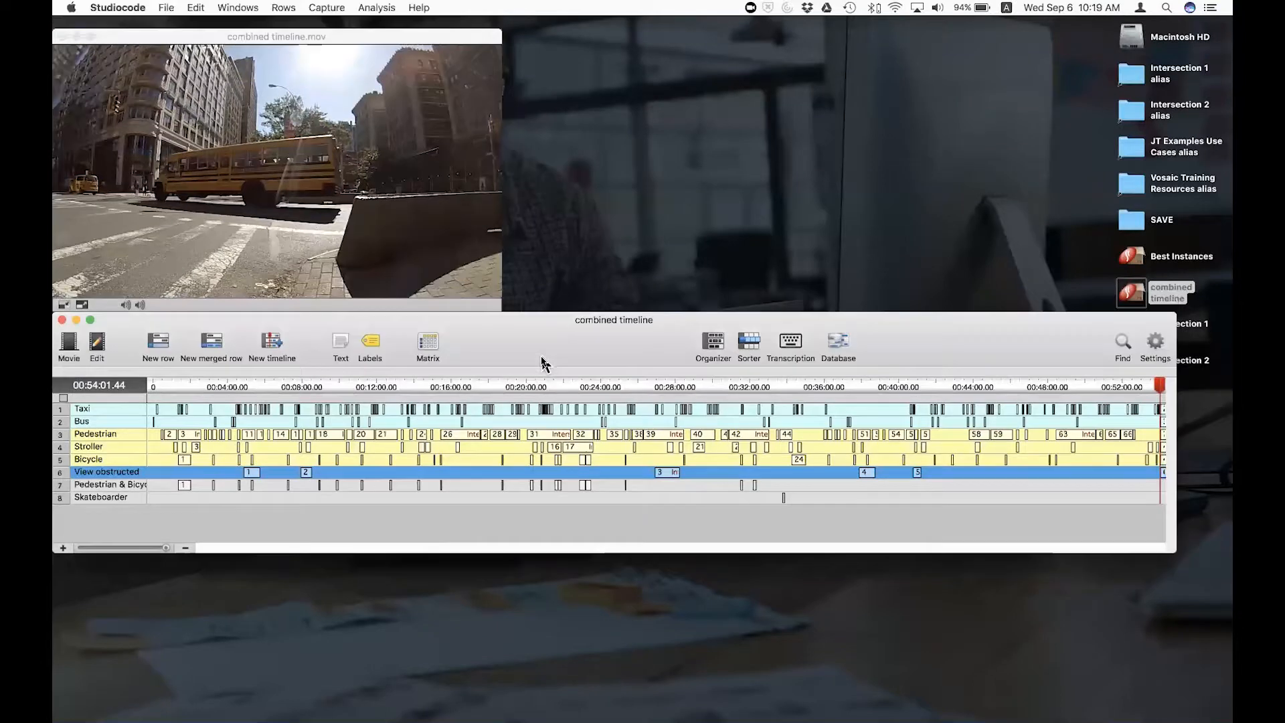
drag(274, 382, 1090, 388)
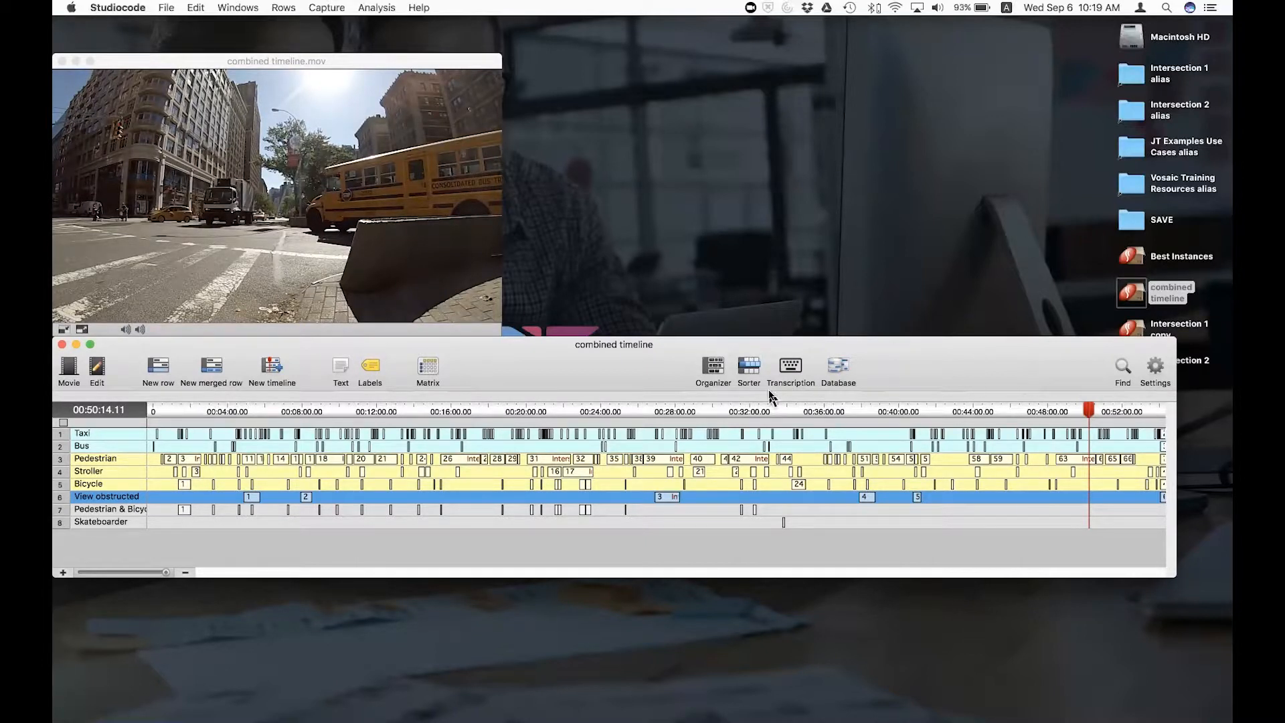
Step: Select the Taxi row, open all its instances in a separate movie window, move that window over the timeline, and close it
click(114, 435)
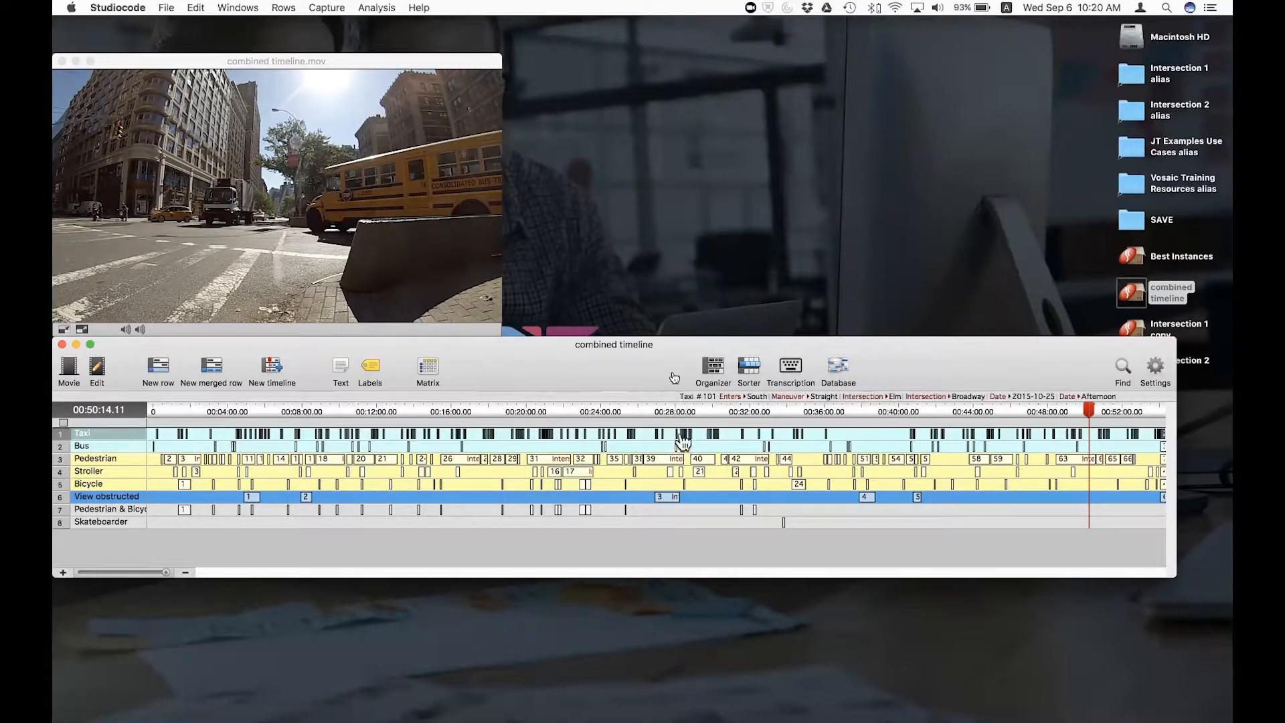
double_click(616, 434)
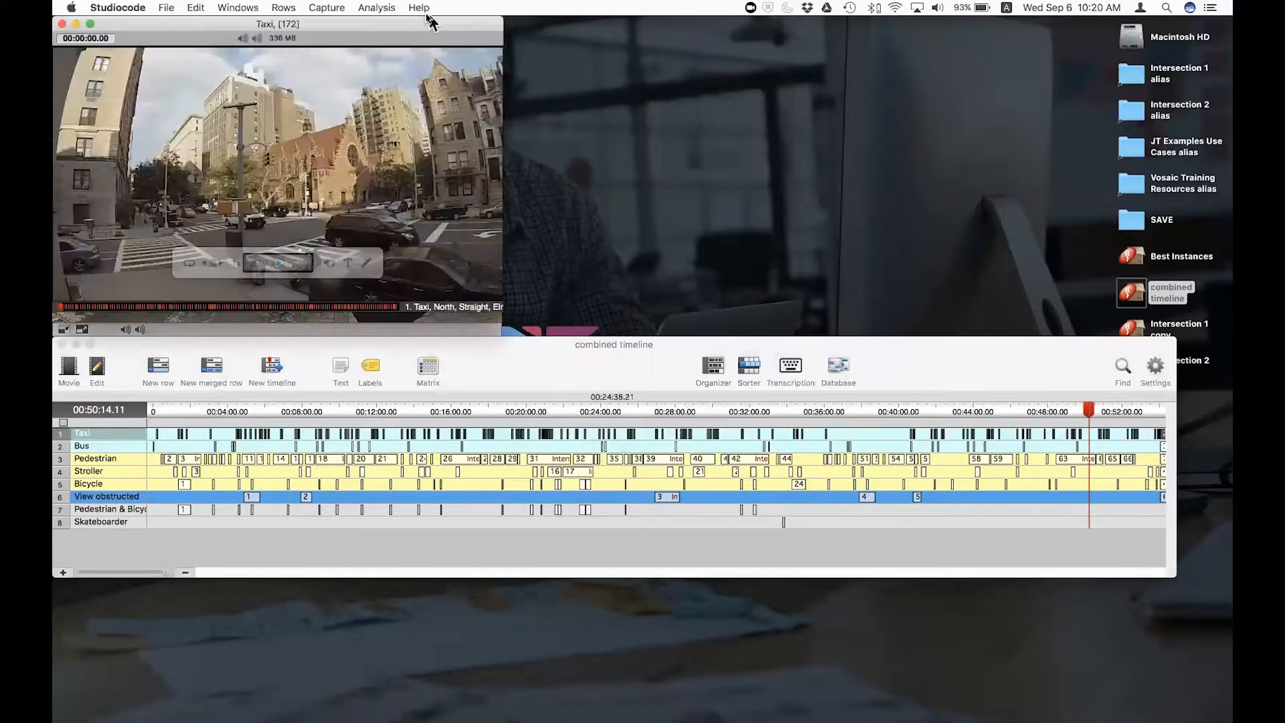
drag(393, 27, 649, 123)
mouse_move(329, 396)
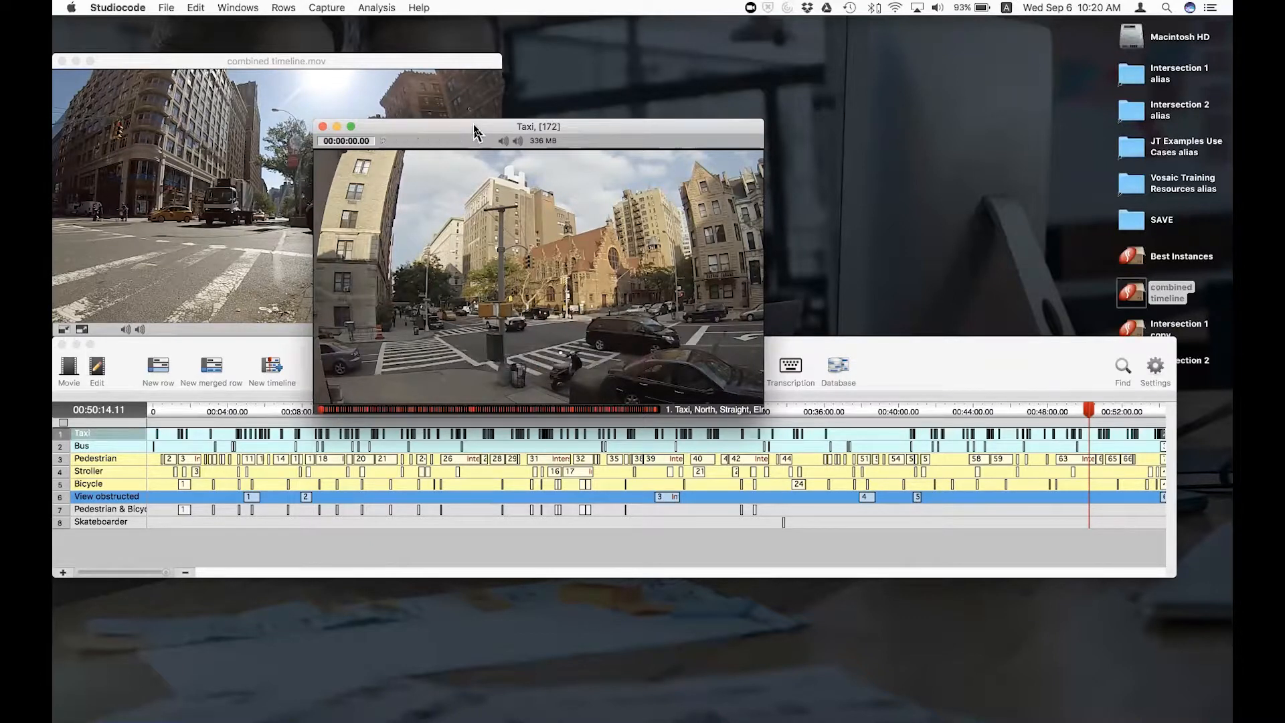
drag(473, 126, 447, 129)
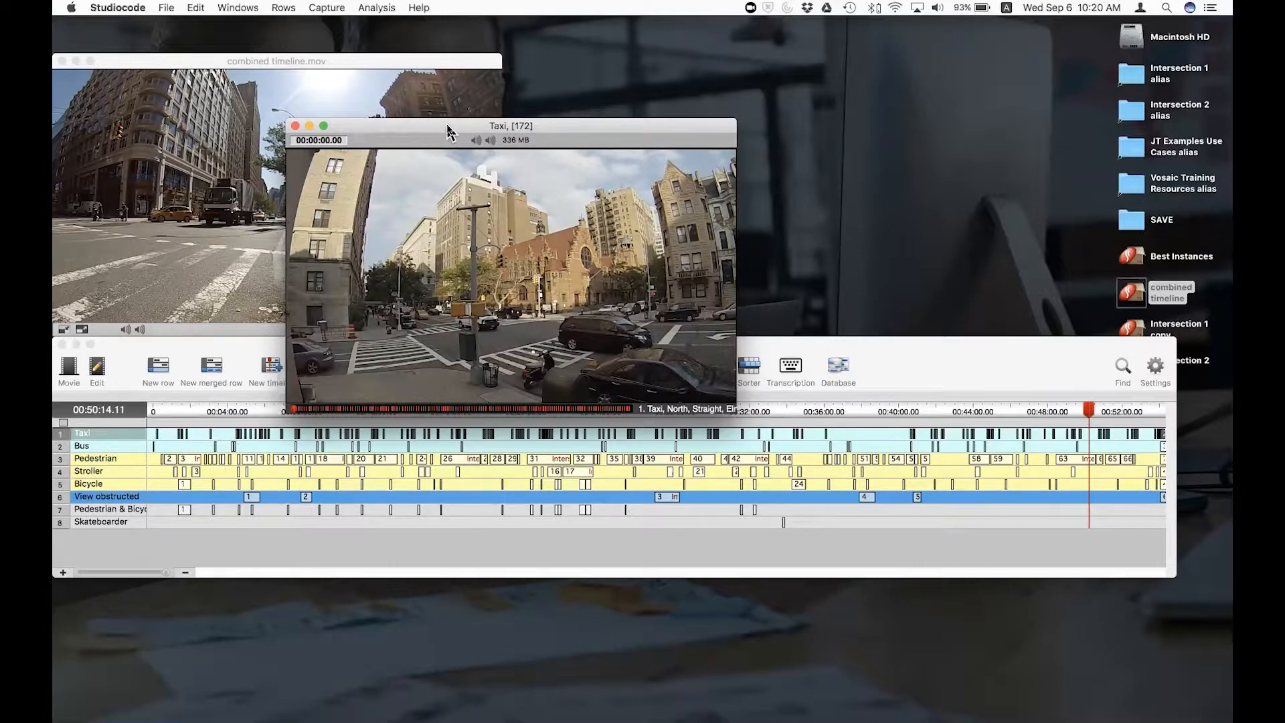
drag(447, 129, 434, 127)
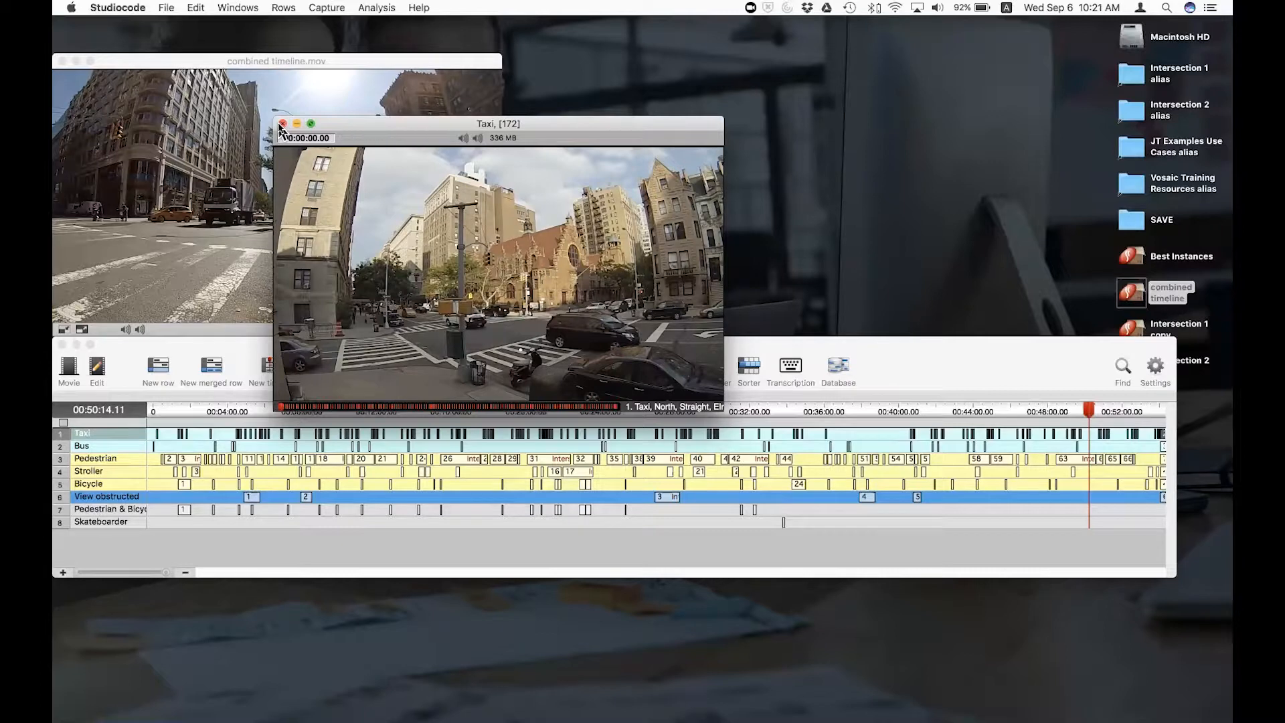
click(282, 124)
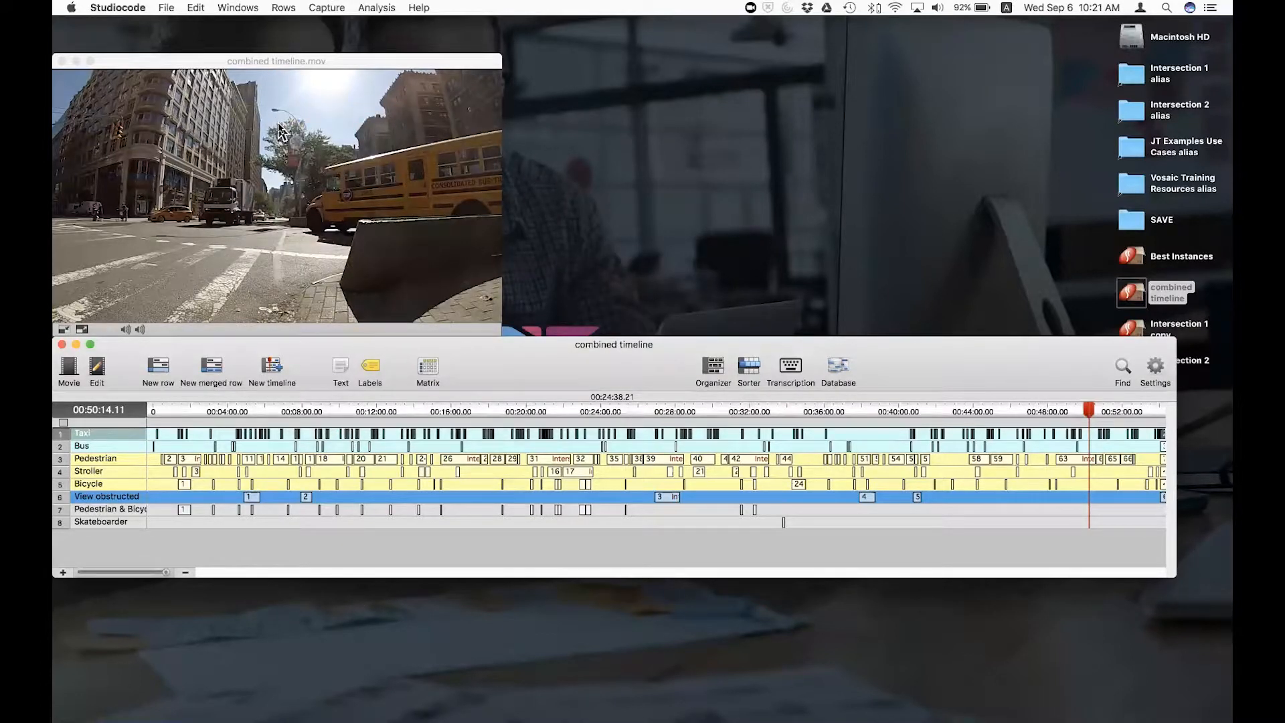
Step: Scrub the combined timeline's playhead to about 00:17:46 and close the timeline
click(497, 409)
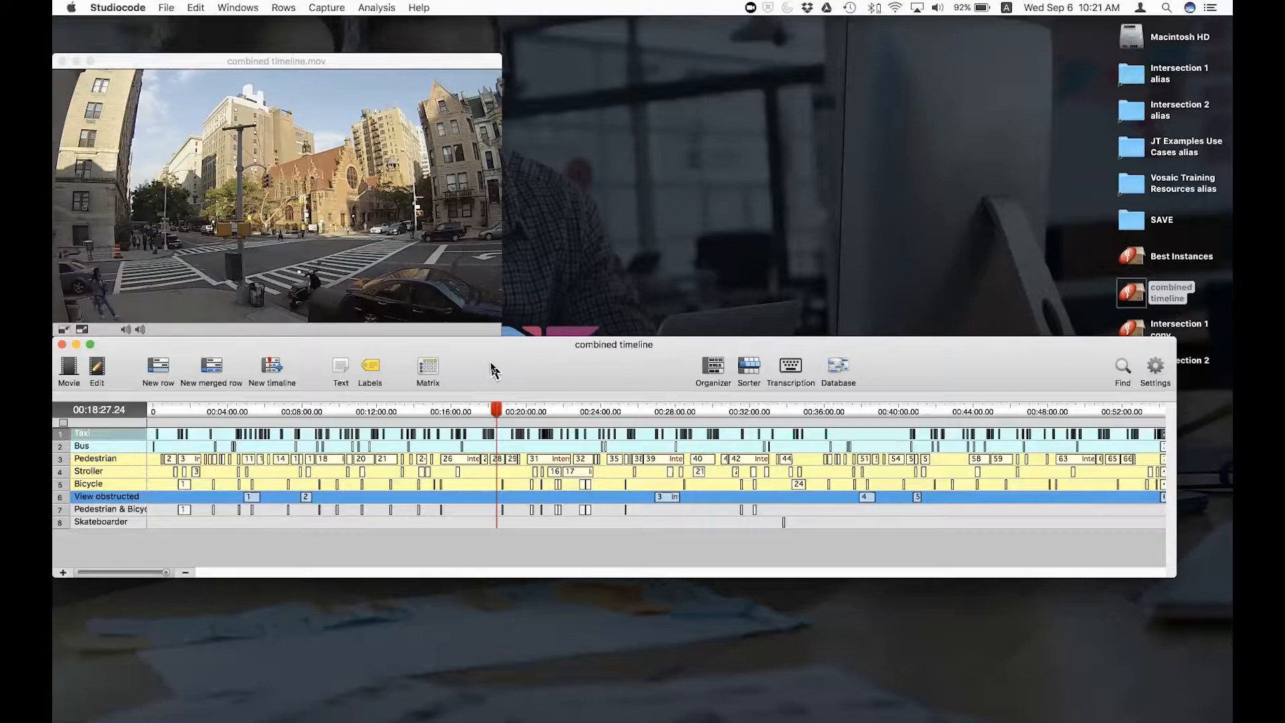
mouse_move(495, 410)
mouse_down()
mouse_move(510, 410)
mouse_move(485, 413)
mouse_up()
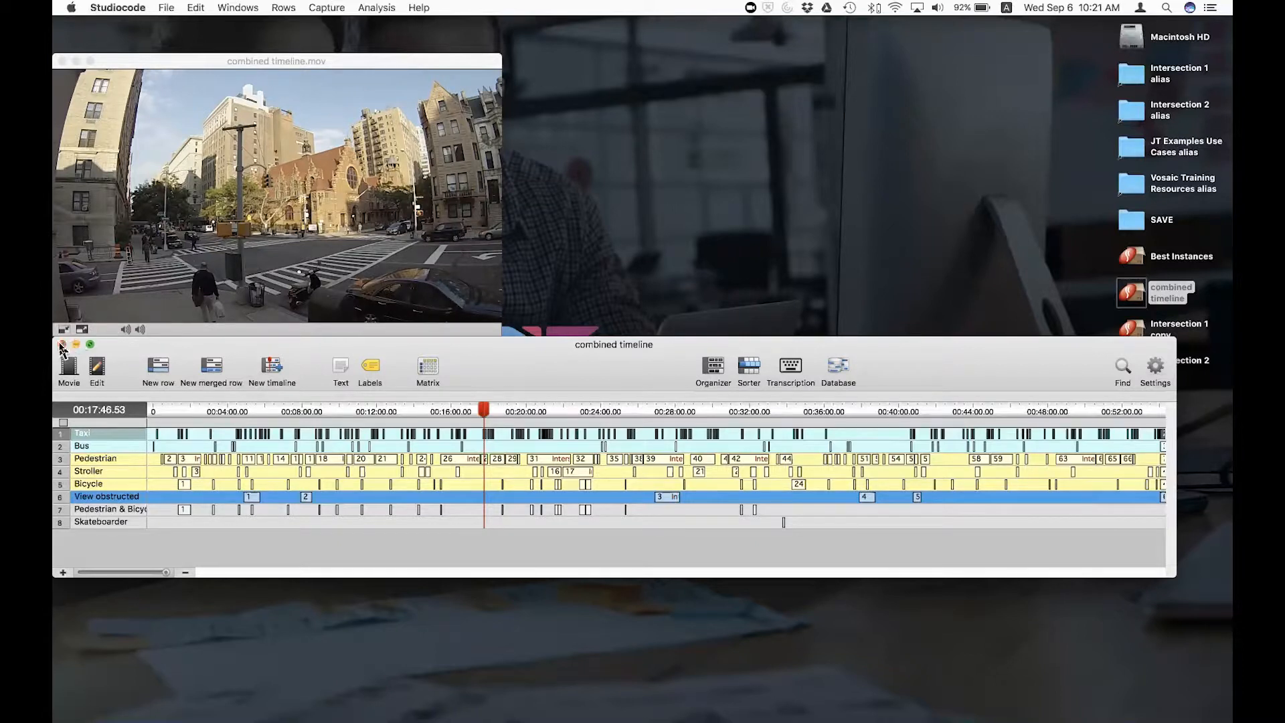
click(63, 347)
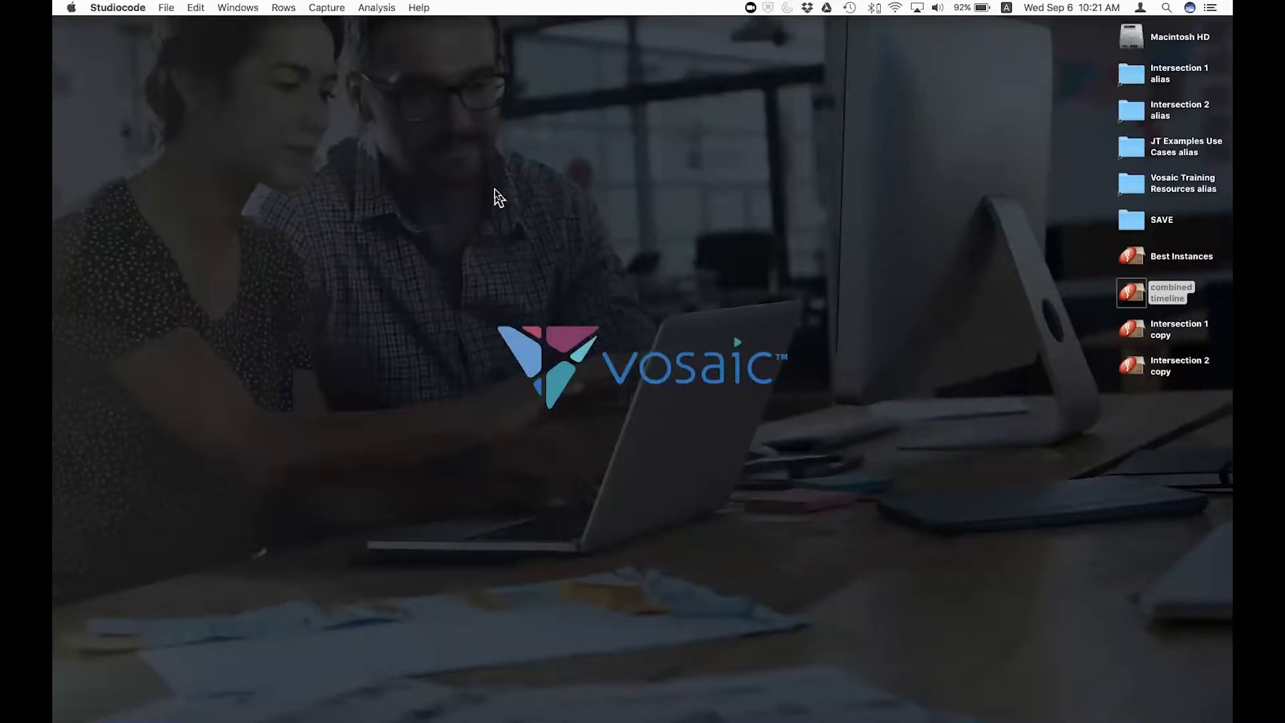
Step: Start combining timeline movies again, add Intersection 1 copy and Intersection 2 copy from the Desktop, and proceed to saving
click(167, 8)
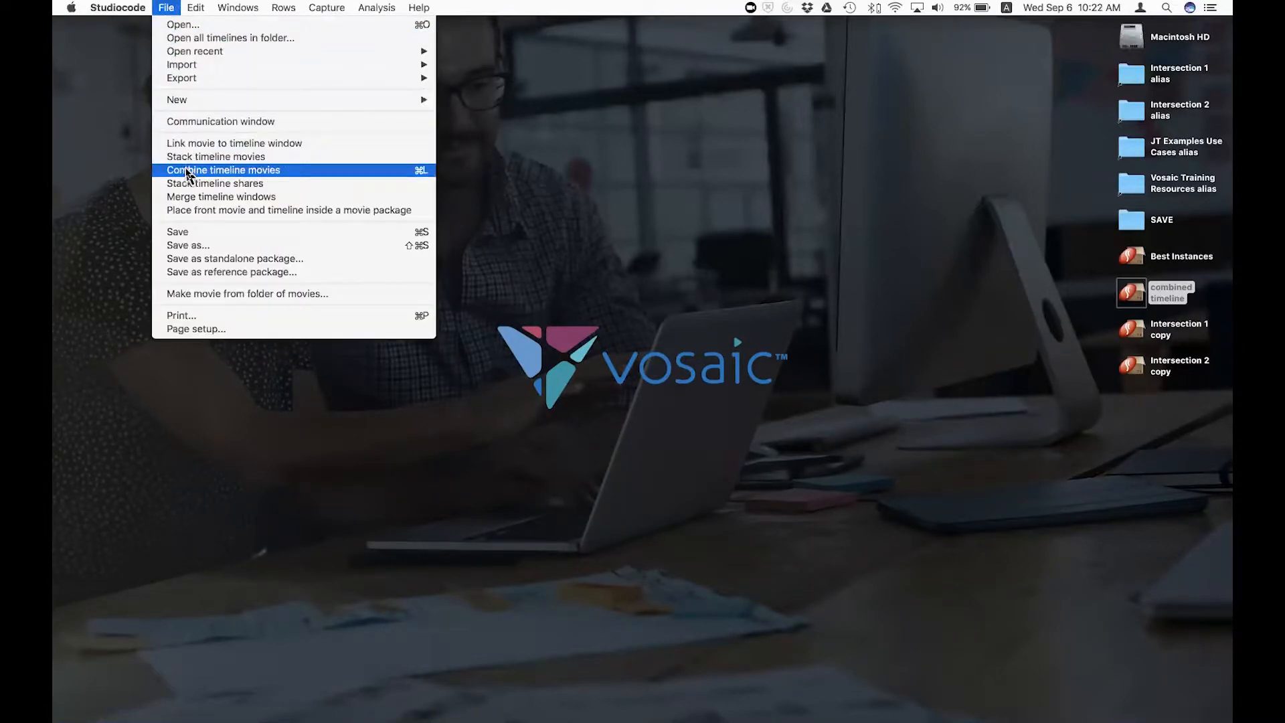
click(274, 172)
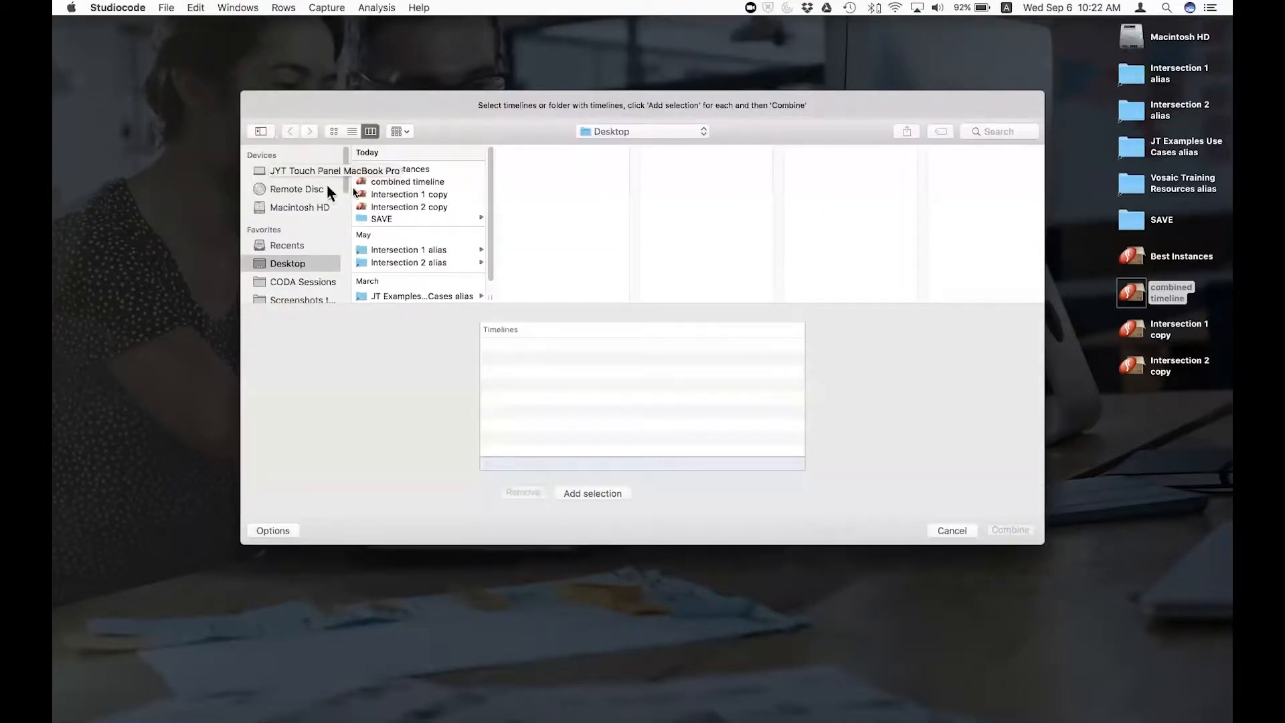
click(420, 195)
shift+click(427, 209)
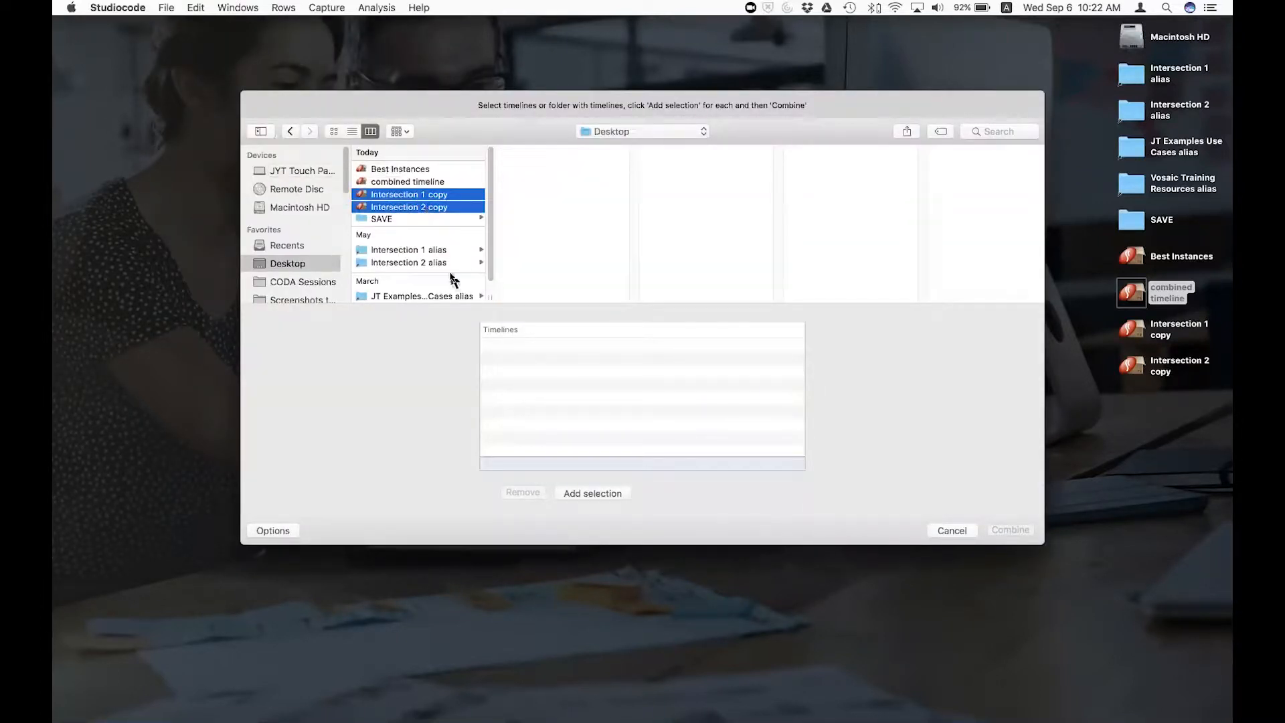
click(583, 493)
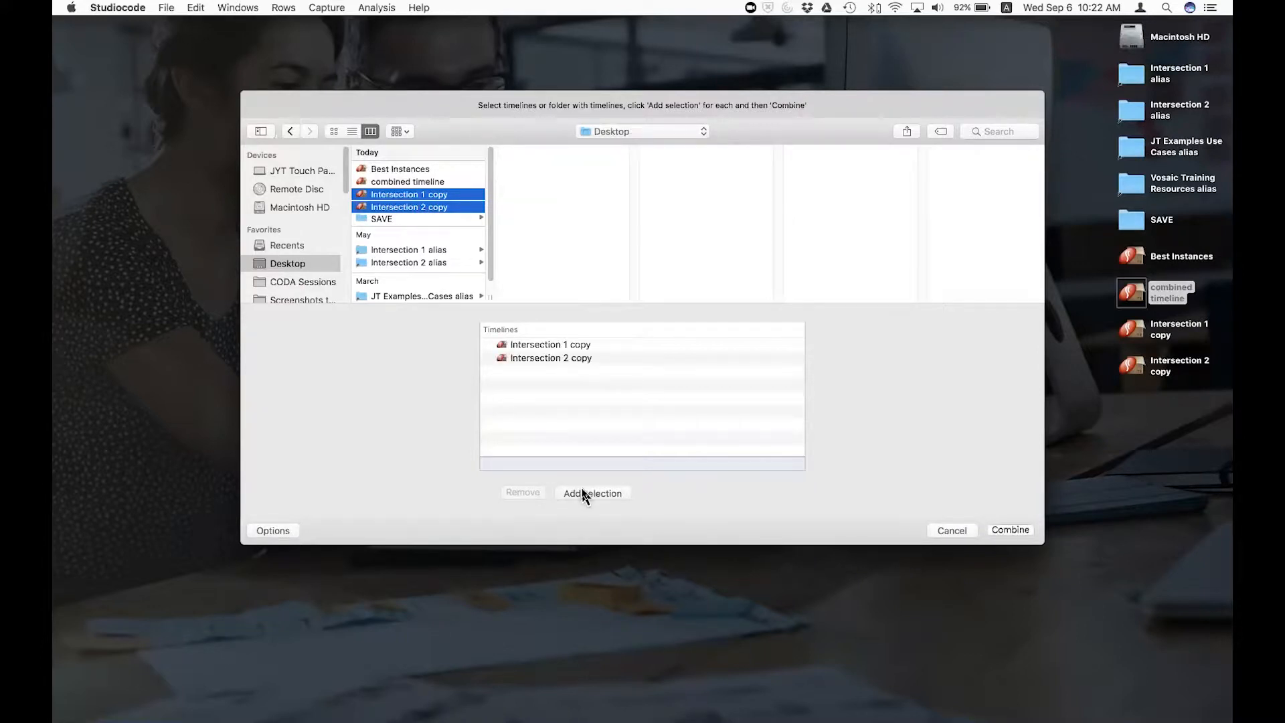
click(1002, 530)
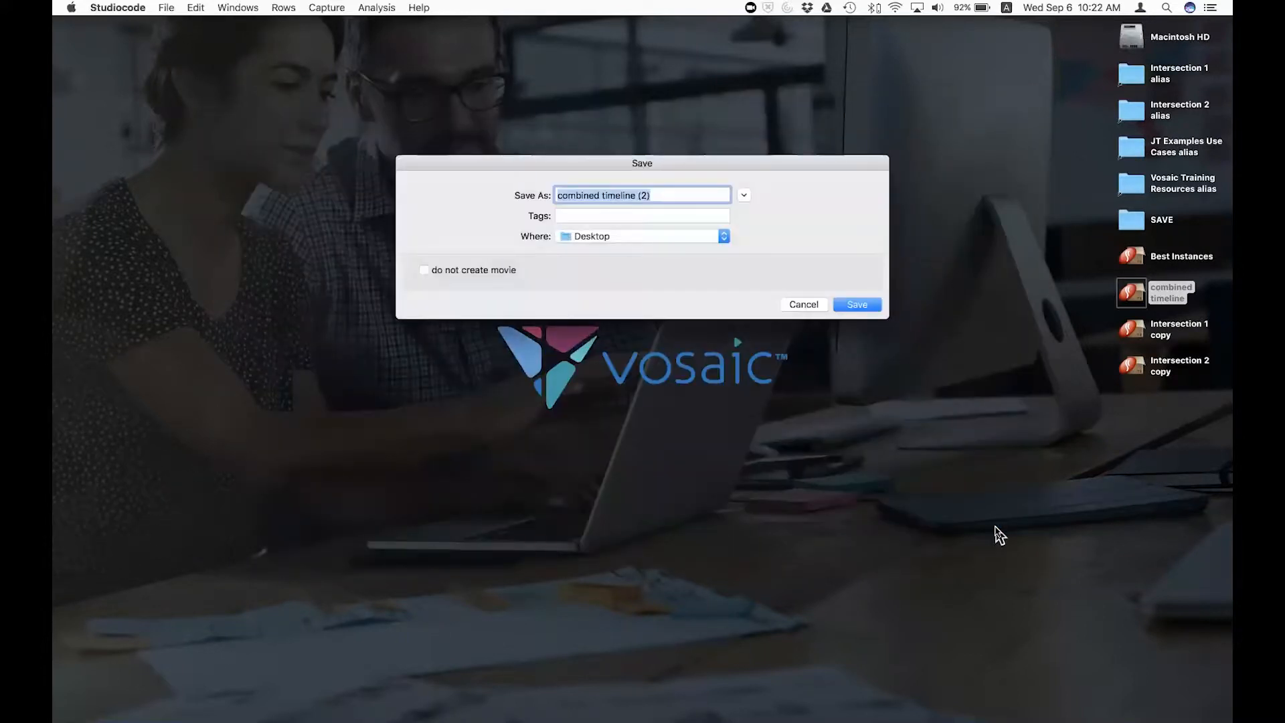
Step: Name the combination combined timeline No Movie, enable the option not to create a movie, and save it to the Desktop
click(673, 195)
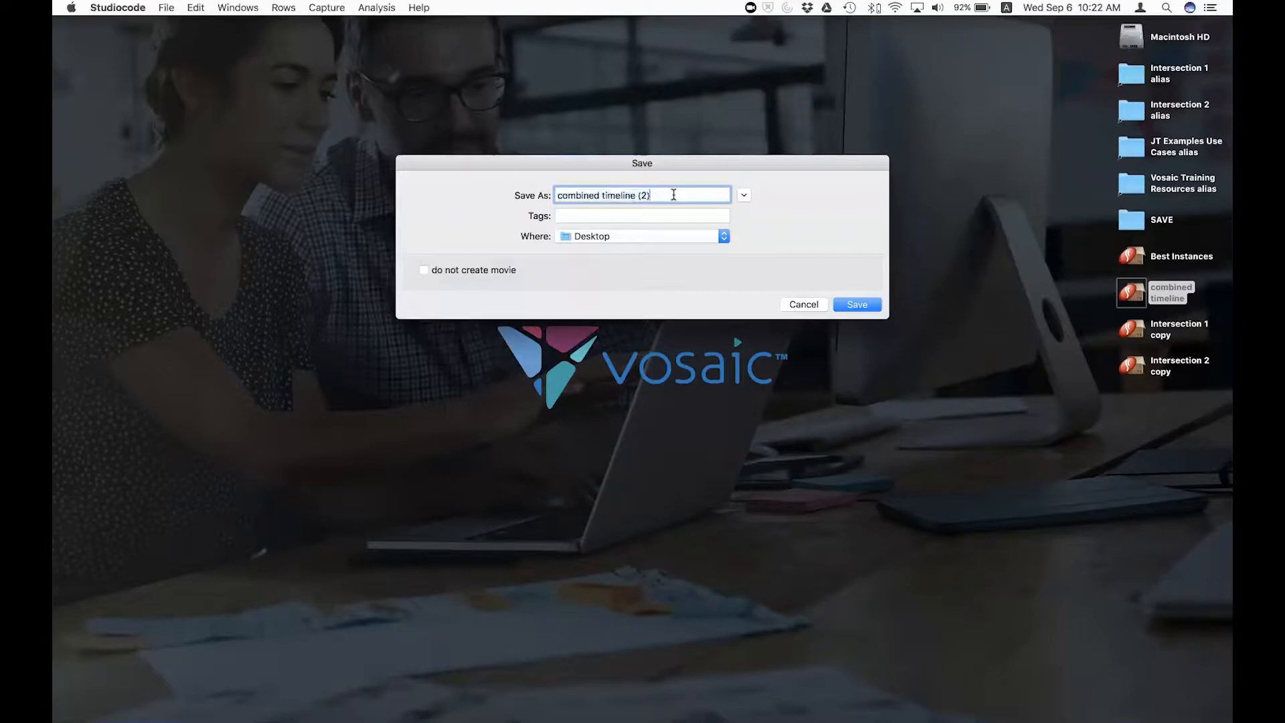
key(BackSpace)
key(BackSpace)
key(BackSpace)
text(no m)
key(BackSpace)
key(BackSpace)
key(BackSpace)
key(BackSpace)
text(No Movie)
click(425, 270)
click(860, 306)
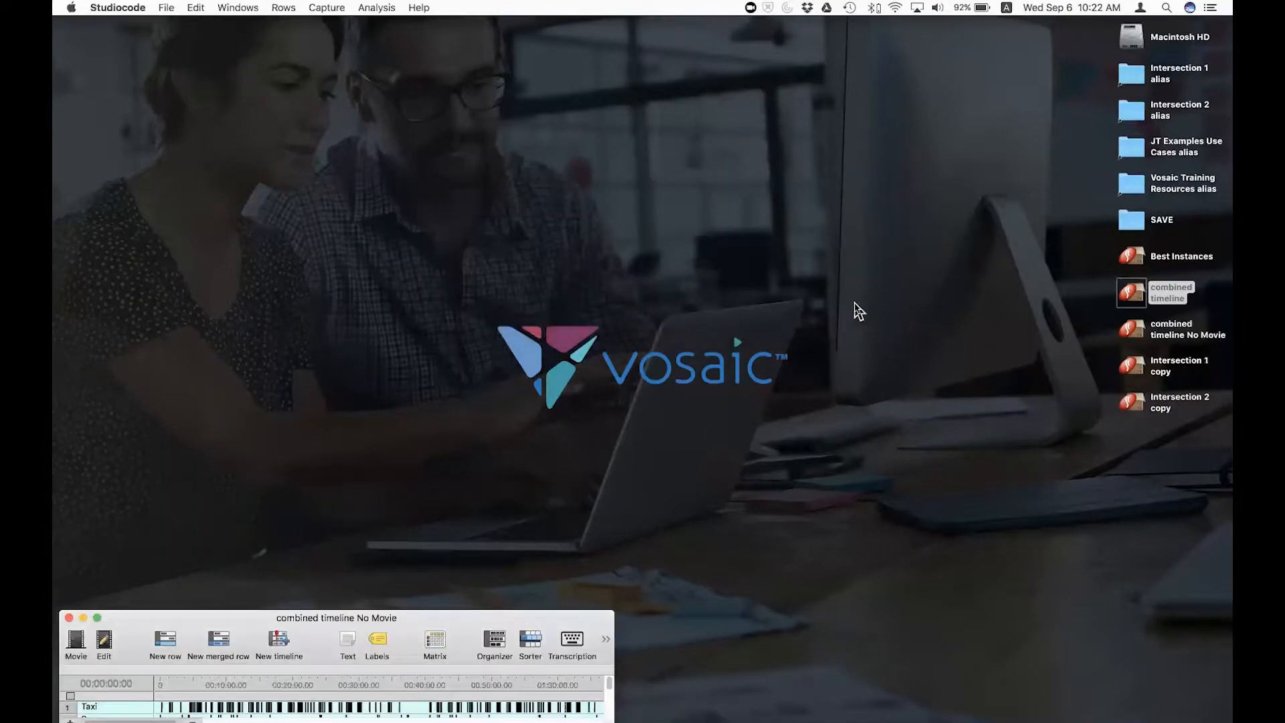
Step: Move the combined timeline No Movie window up and enlarge it to show all eight rows
click(395, 615)
drag(394, 613, 424, 443)
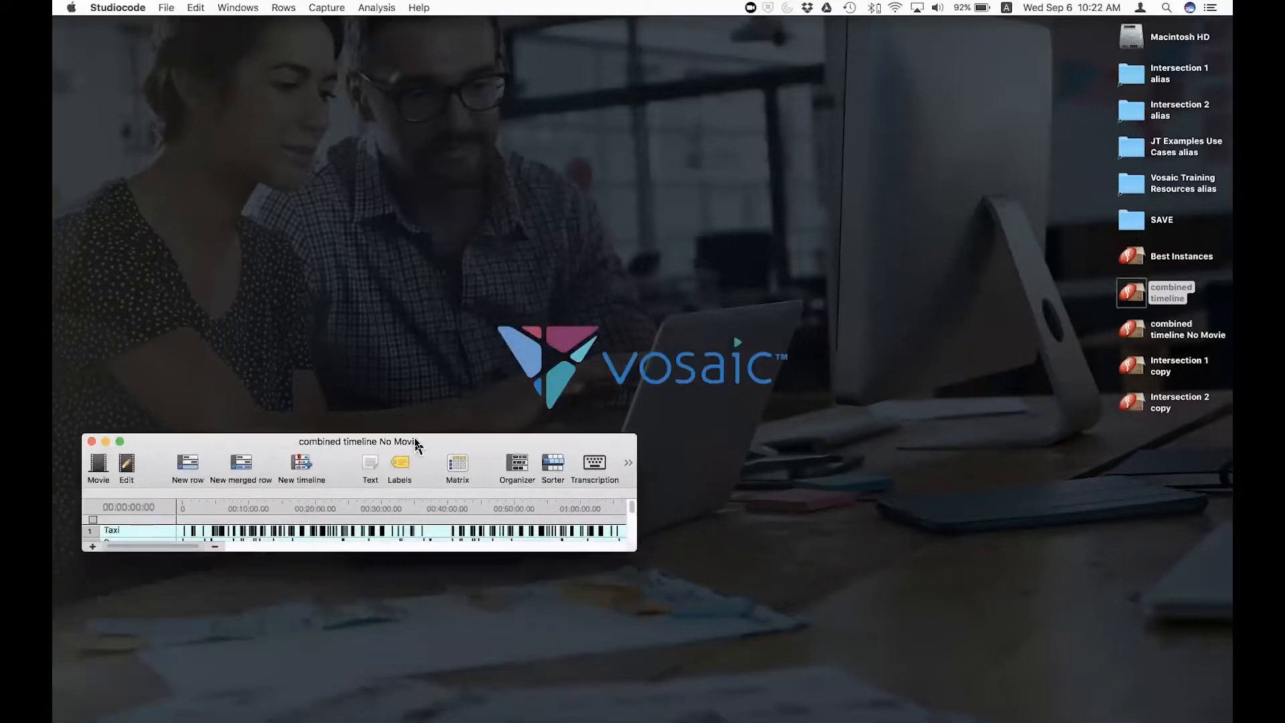
drag(641, 557, 1102, 674)
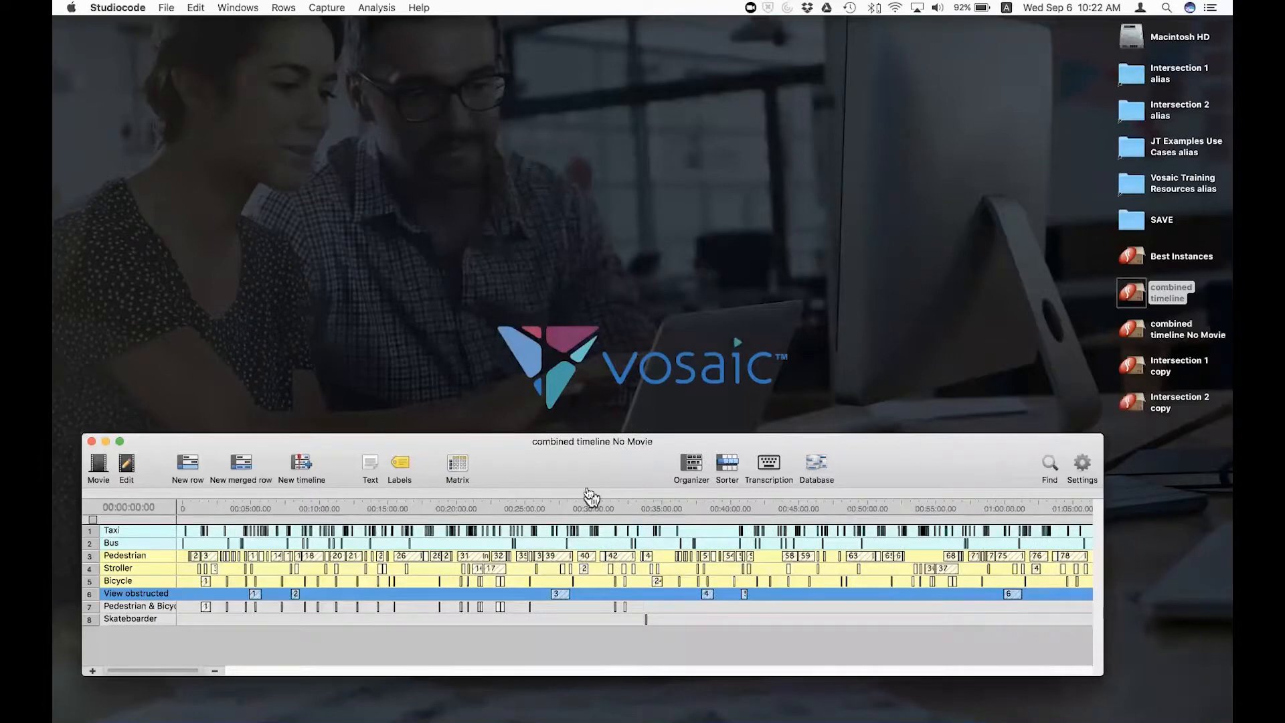
Step: Open the matrix of combined timeline No Movie to examine its instance counts, and close both the matrix and the timeline
click(462, 463)
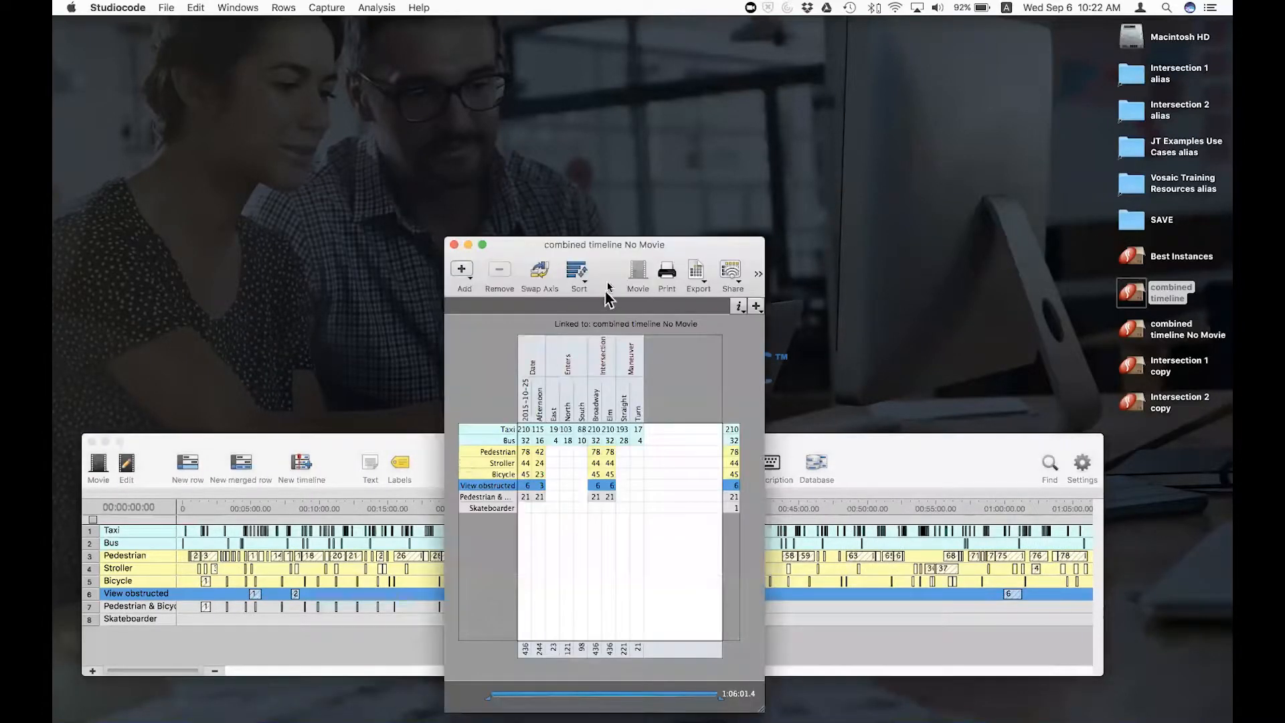
drag(609, 245, 457, 97)
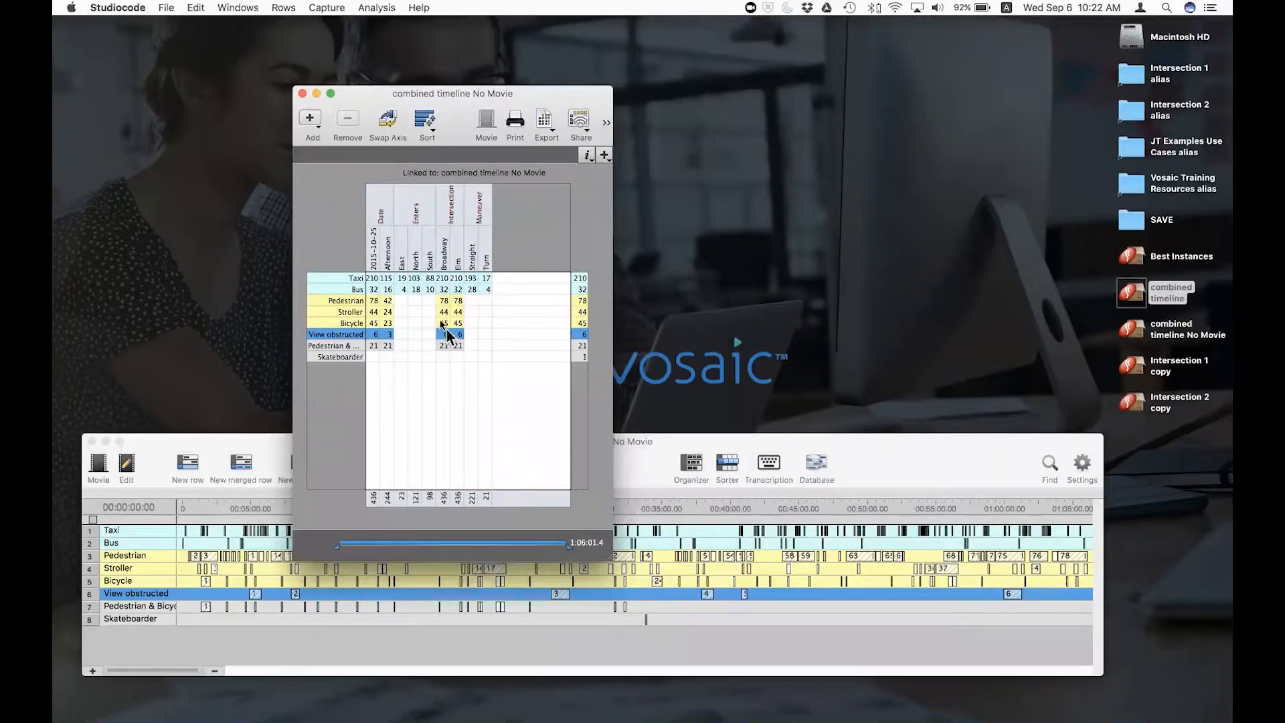
click(303, 93)
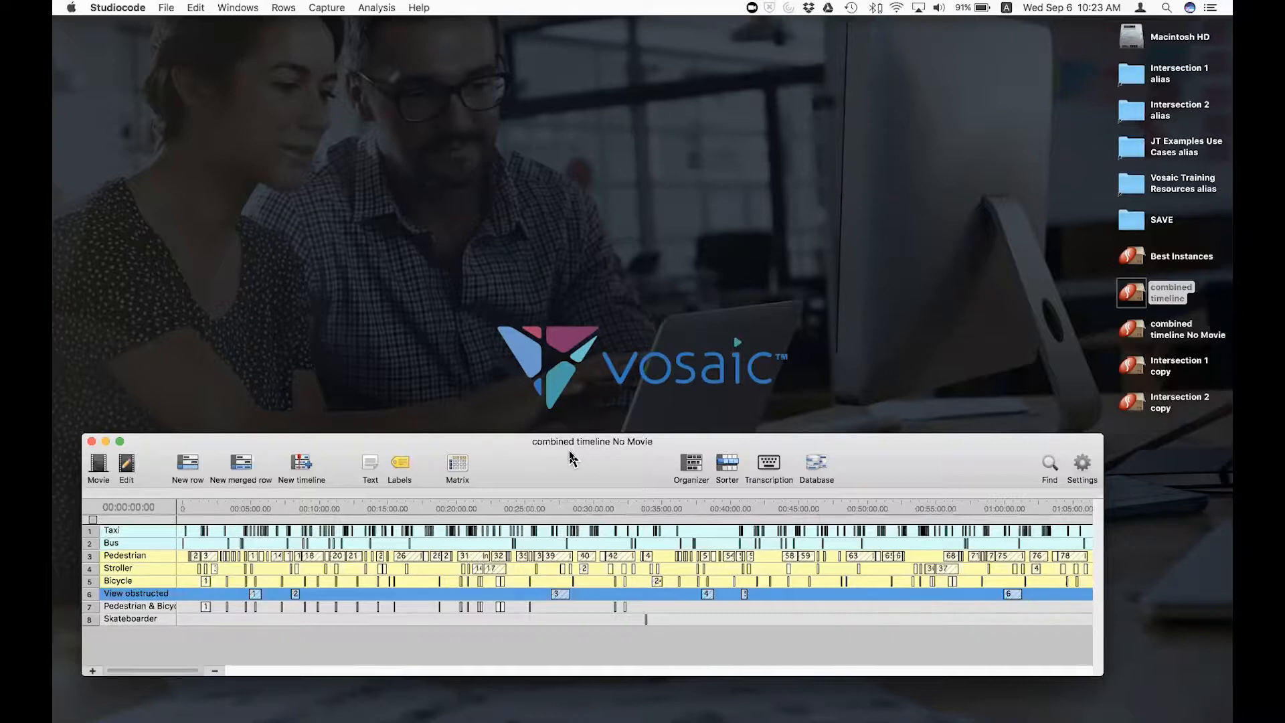
drag(570, 459, 573, 434)
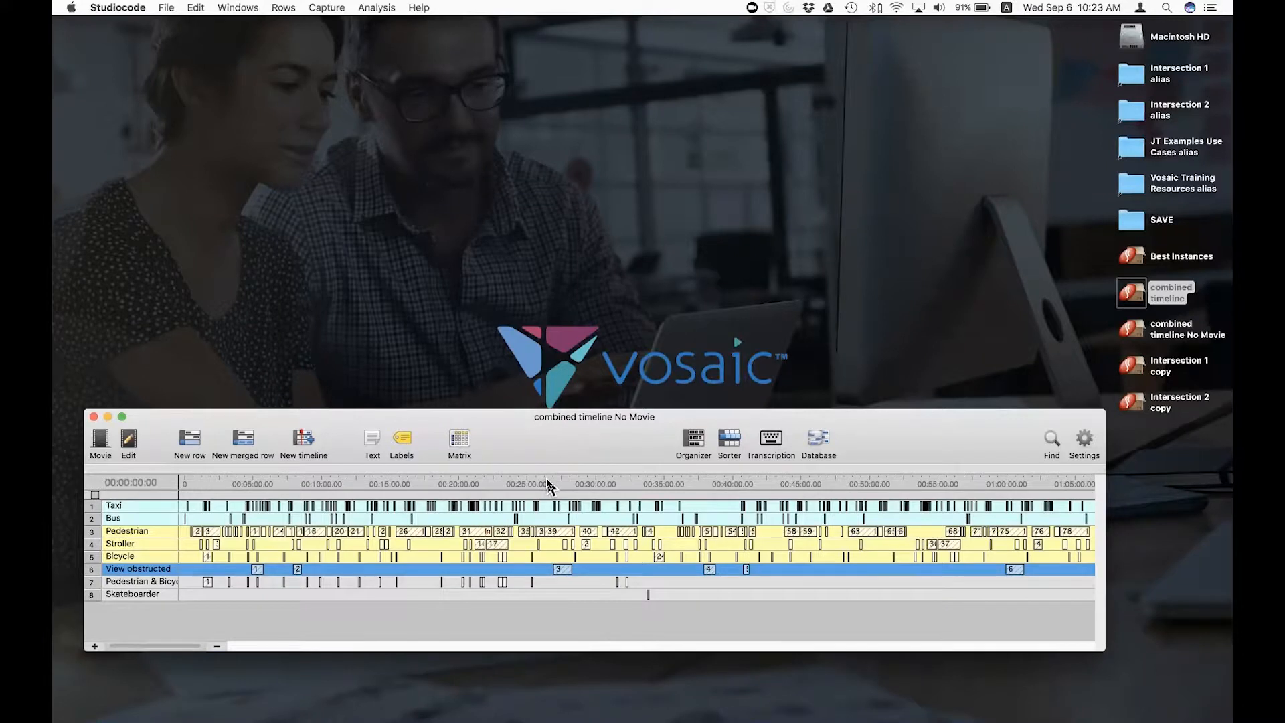
click(94, 417)
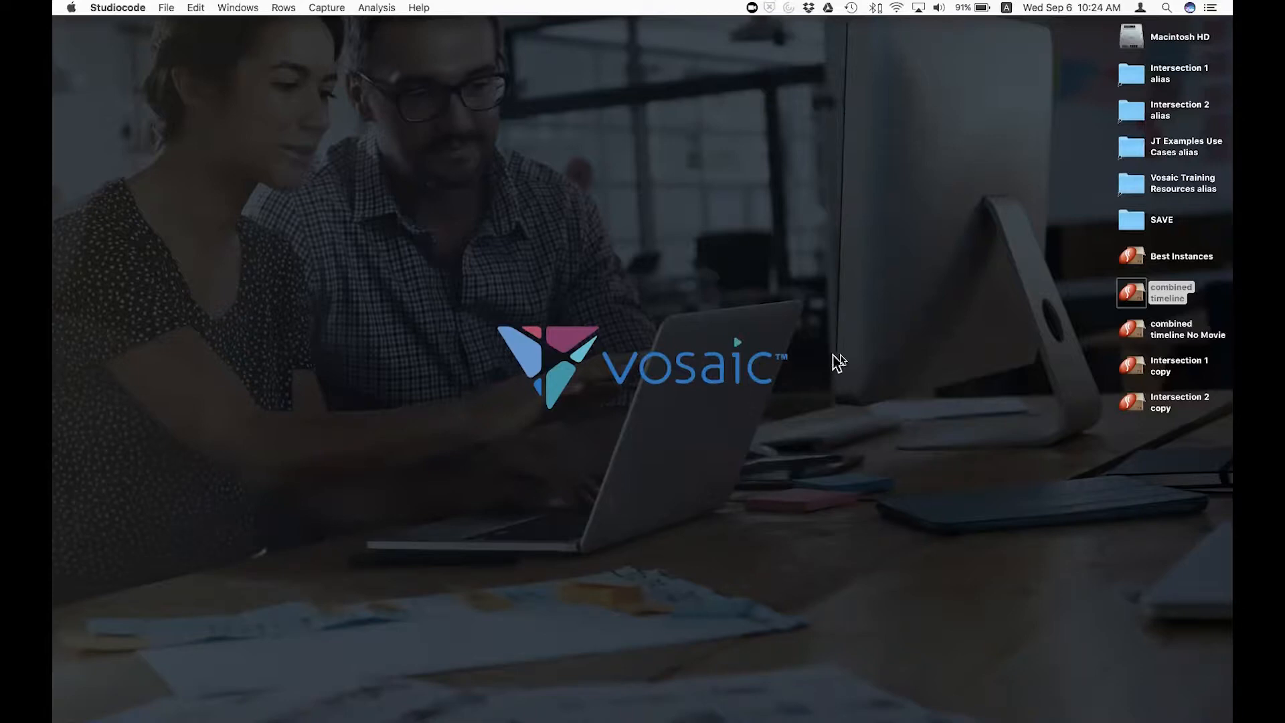
Step: Open the Intersection 1 copy package from the desktop to view its timeline, and close it
double_click(1135, 372)
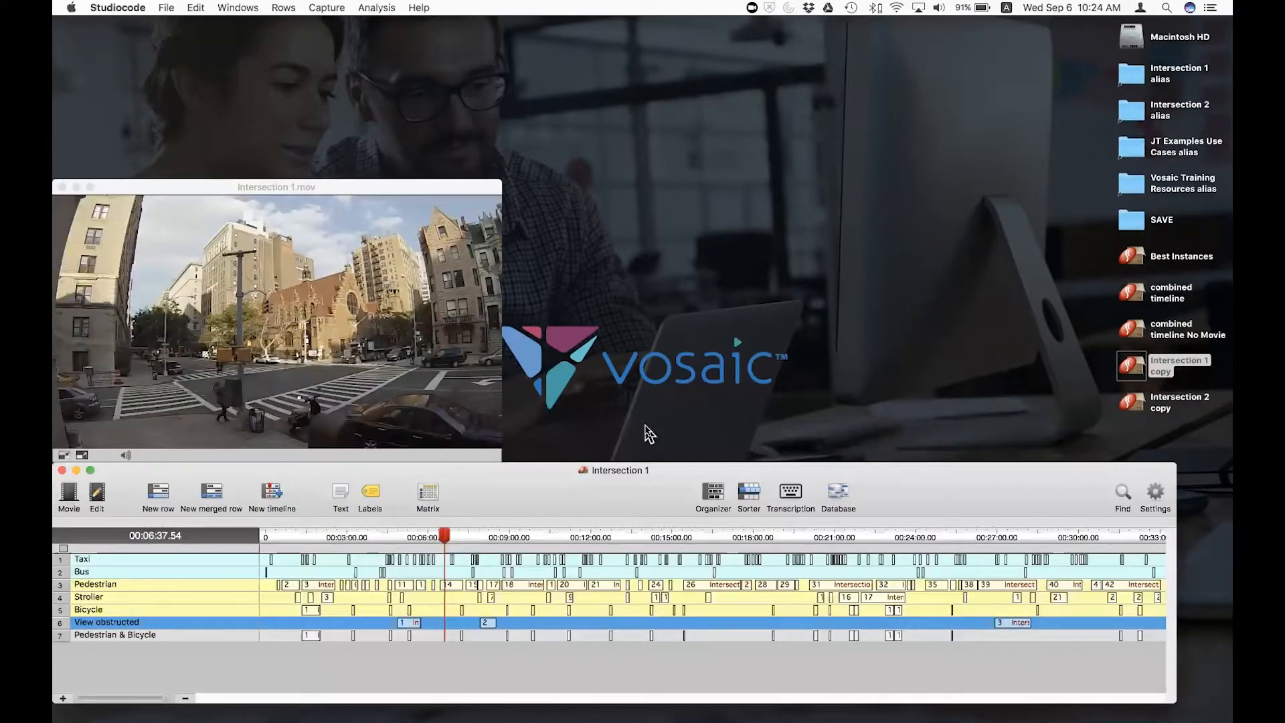
click(61, 470)
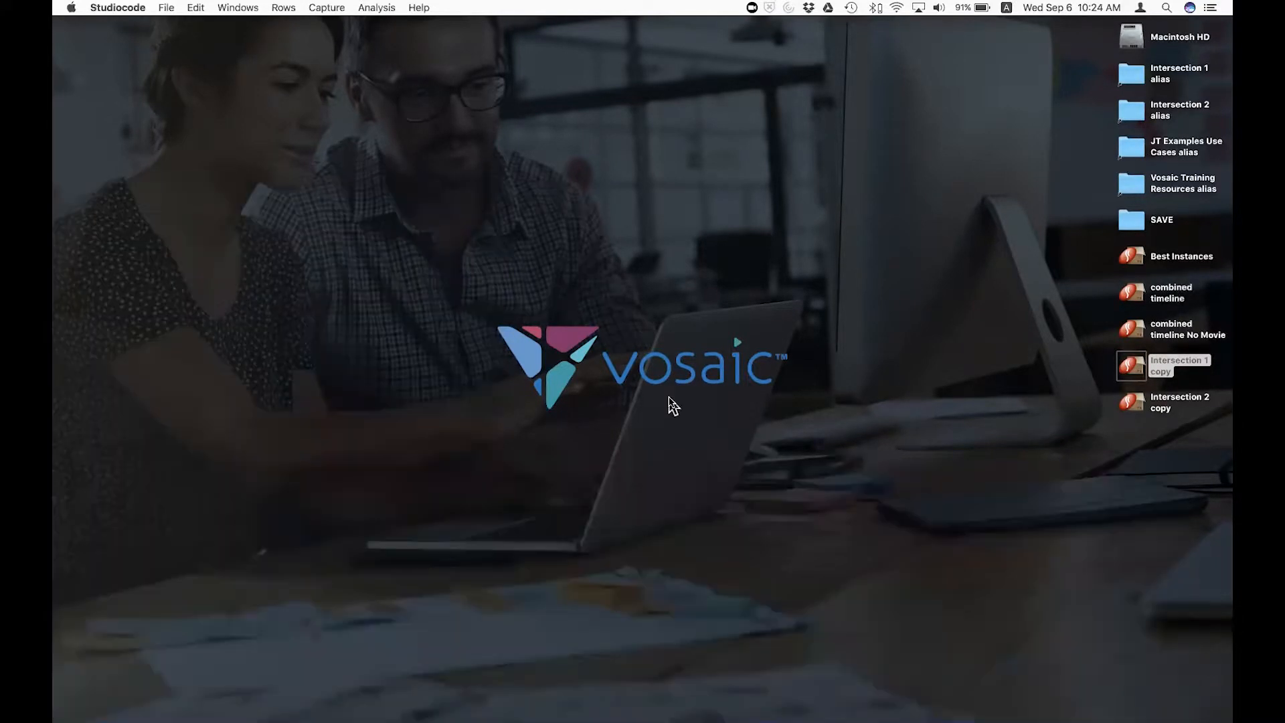
Step: Open the combined timeline package and examine its movie around 00:13:39 and Pedestrian instance 21
double_click(1136, 300)
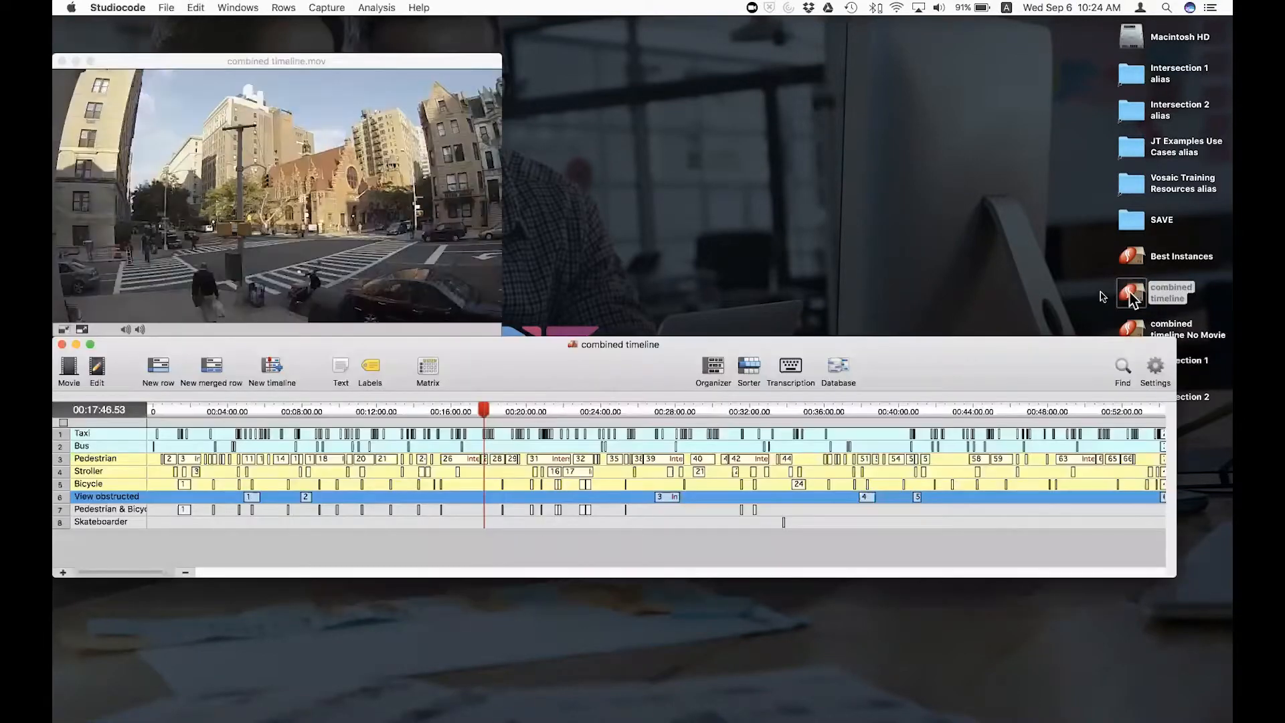
click(407, 410)
mouse_move(329, 288)
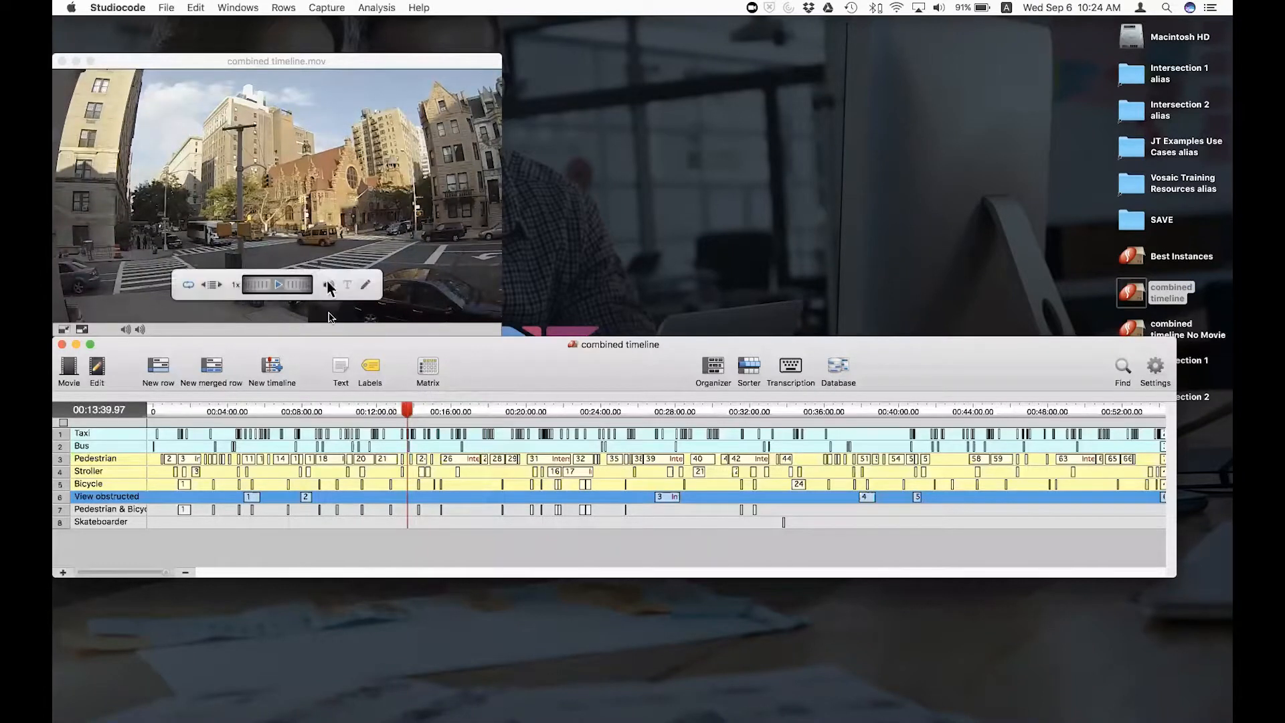
double_click(382, 460)
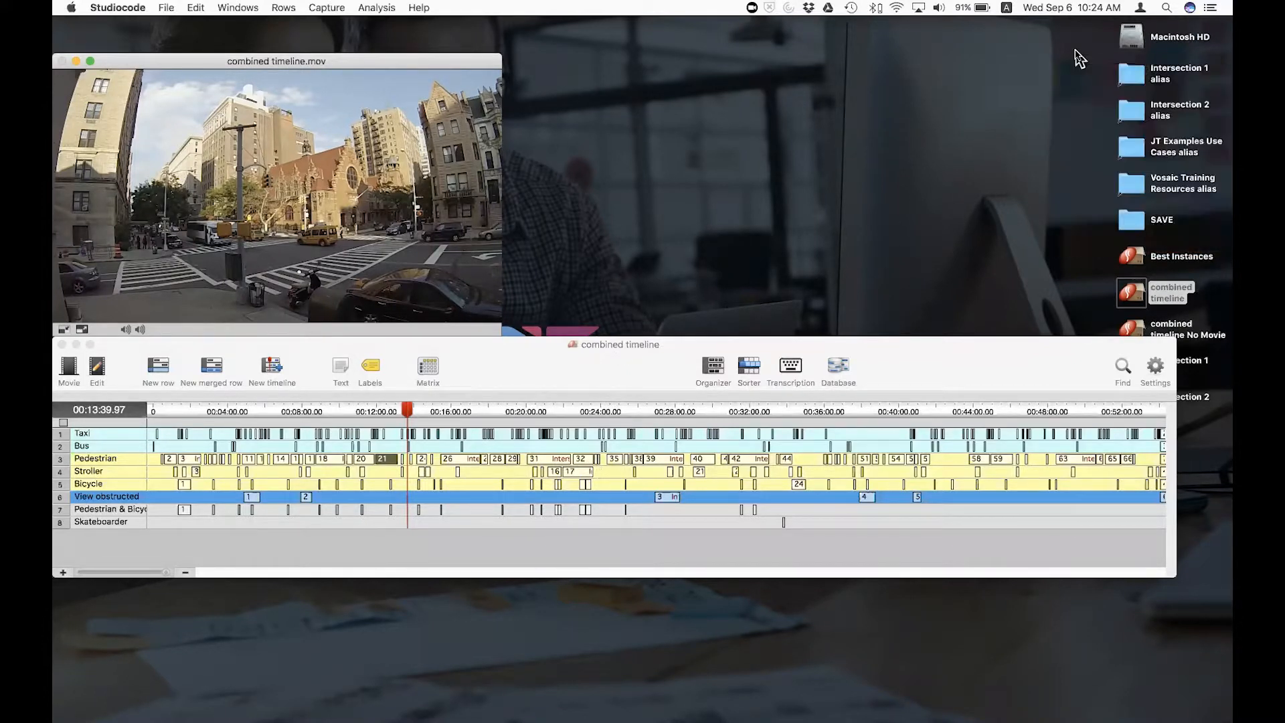
click(630, 351)
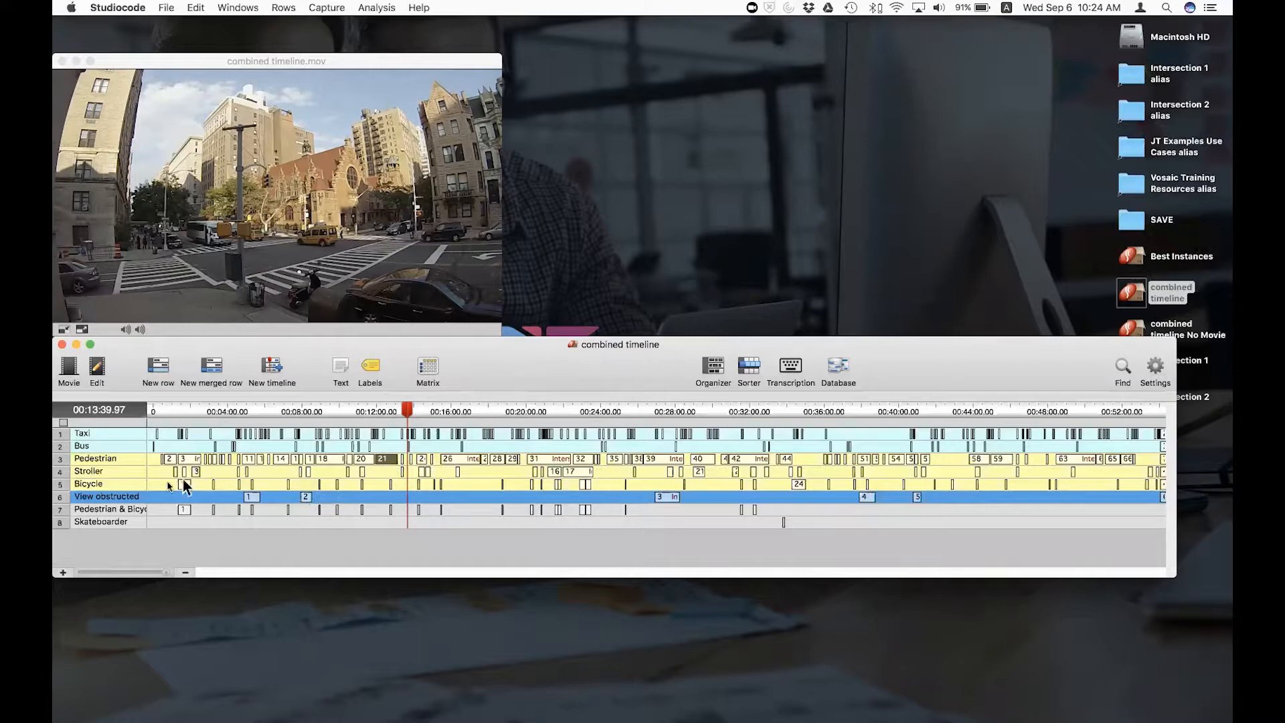
Step: Open all Bicycle row instances of the combined timeline as a movie, view them, and close the movie
click(128, 487)
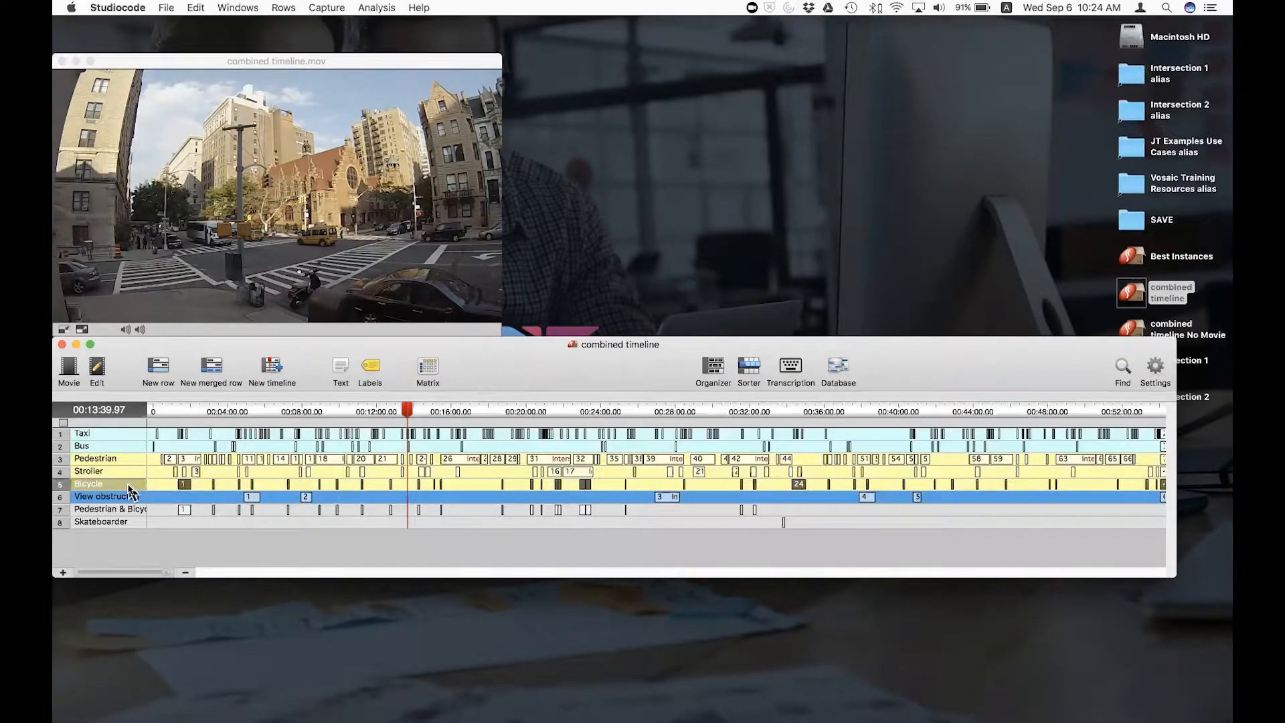
double_click(129, 485)
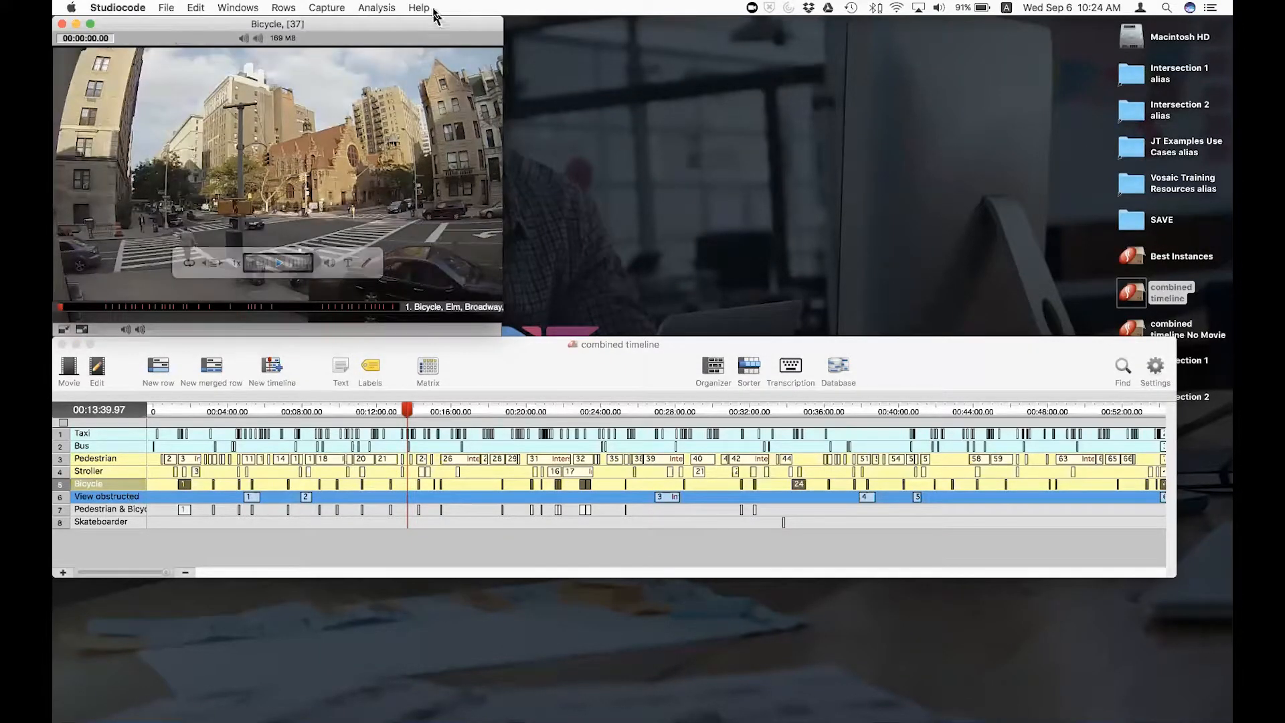
drag(418, 27, 508, 110)
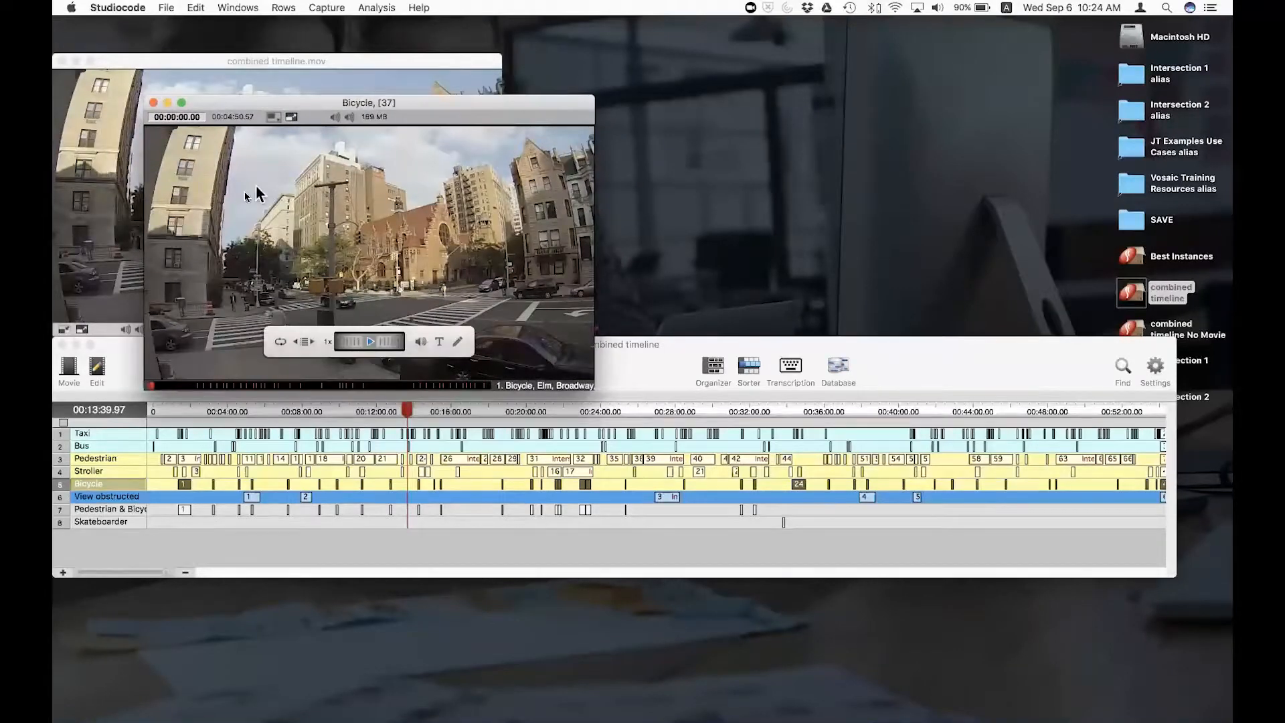
click(190, 386)
click(152, 103)
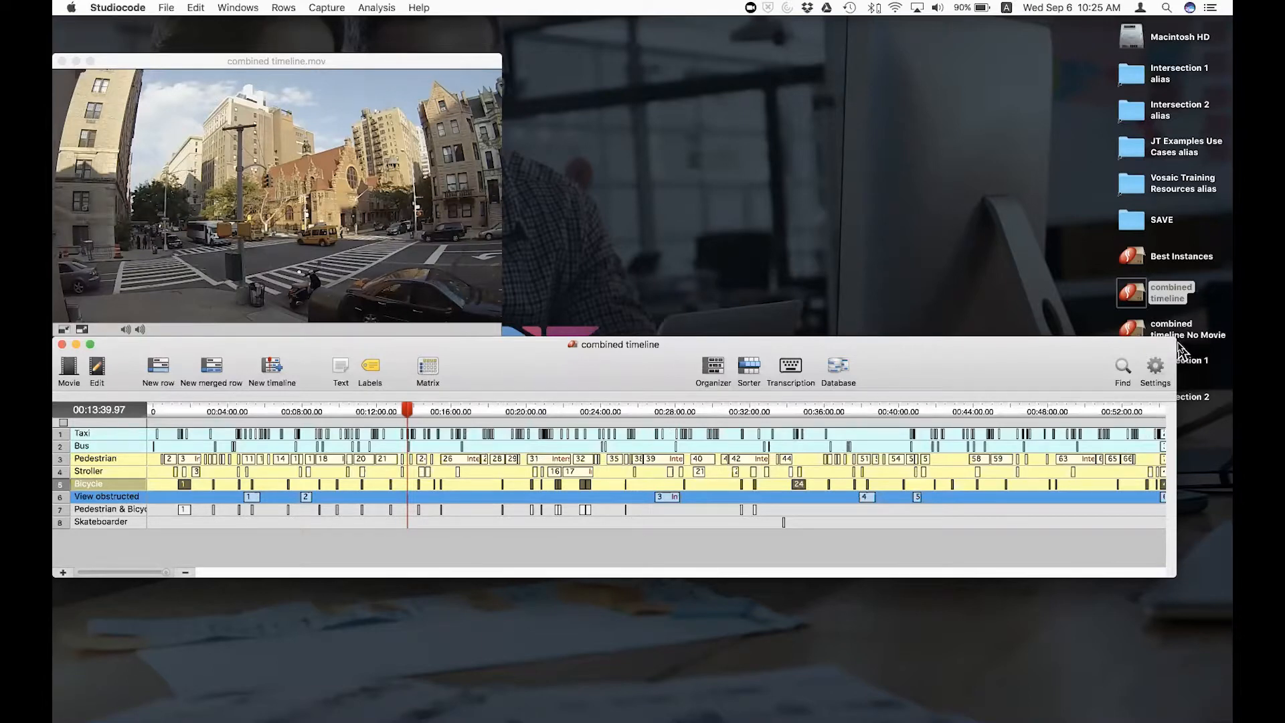
Step: Move the combined timeline window clear of the Intersection 1 copy and Intersection 2 copy desktop packages, and select both packages
drag(1025, 361, 1029, 461)
click(1133, 366)
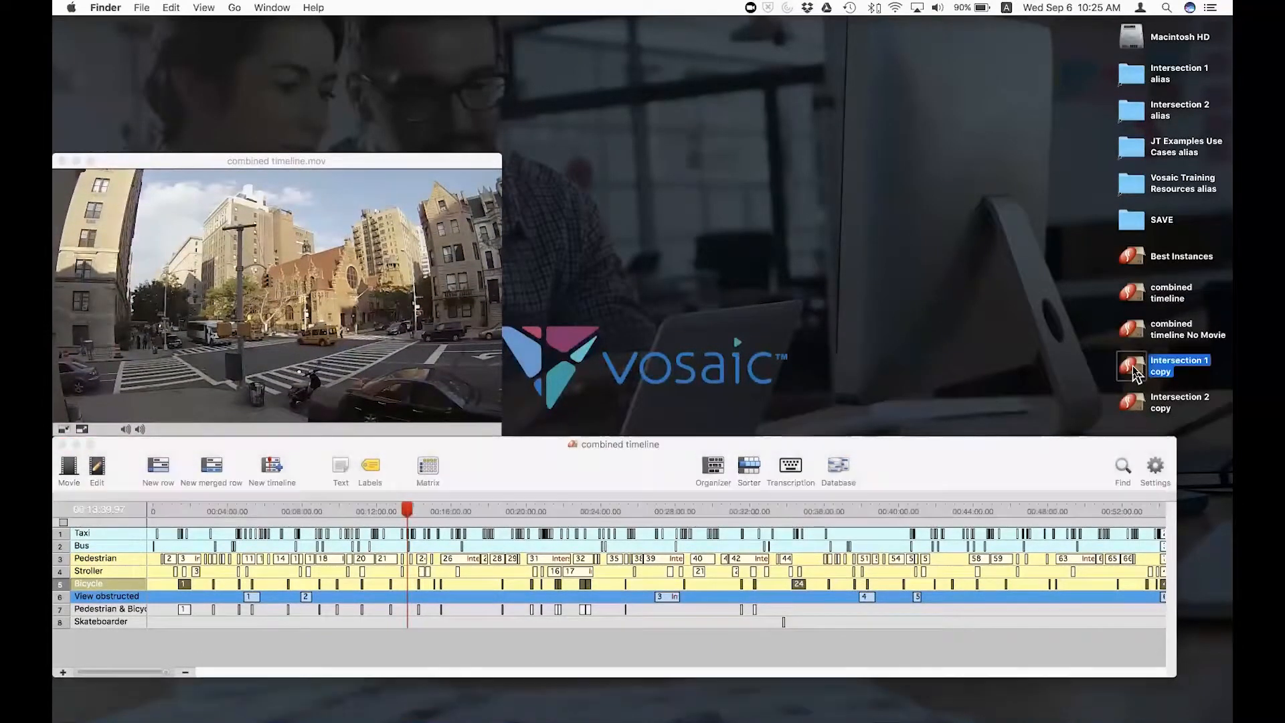
click(1135, 402)
click(1134, 369)
click(1136, 401)
click(1134, 371)
click(972, 468)
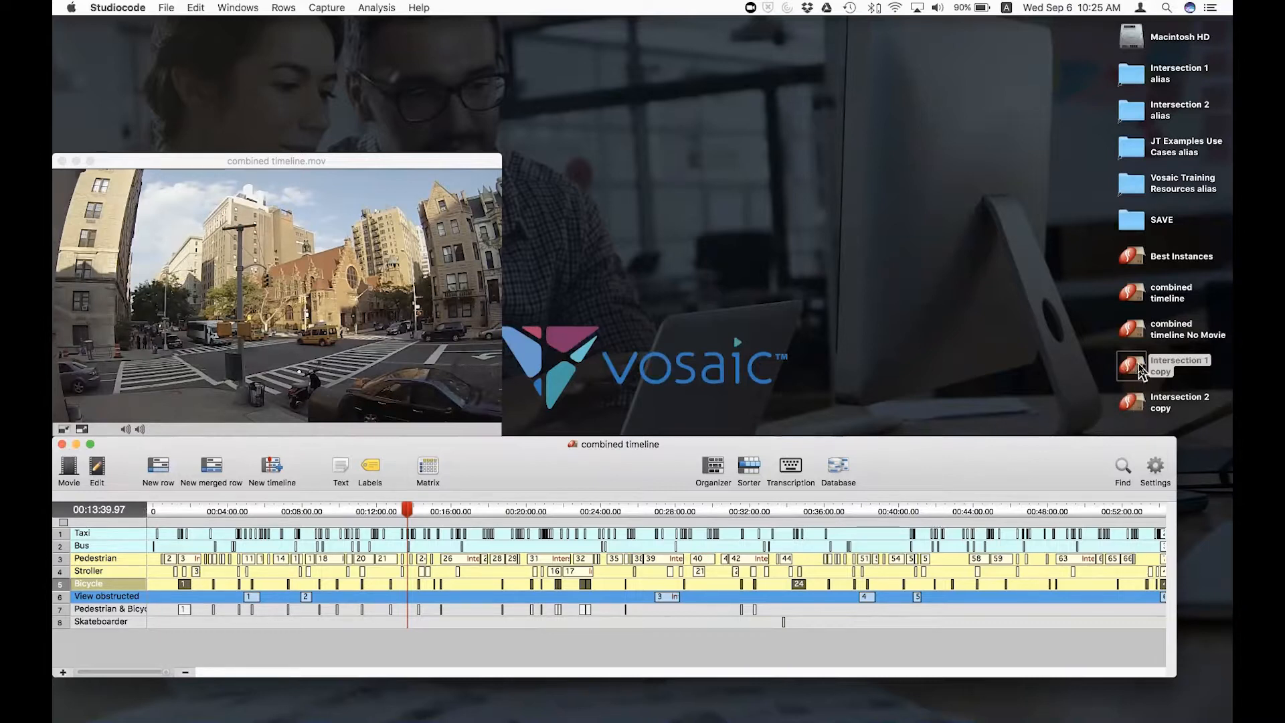
drag(1107, 359, 1151, 403)
click(961, 447)
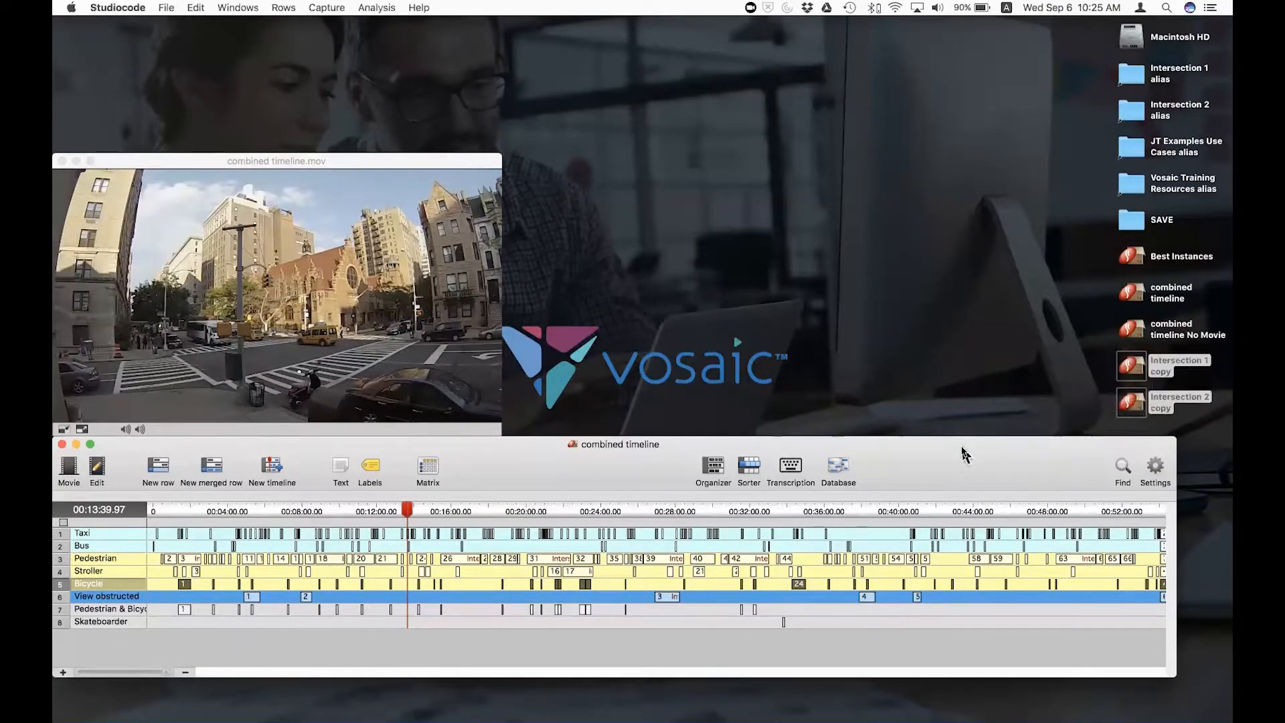
drag(960, 448, 978, 440)
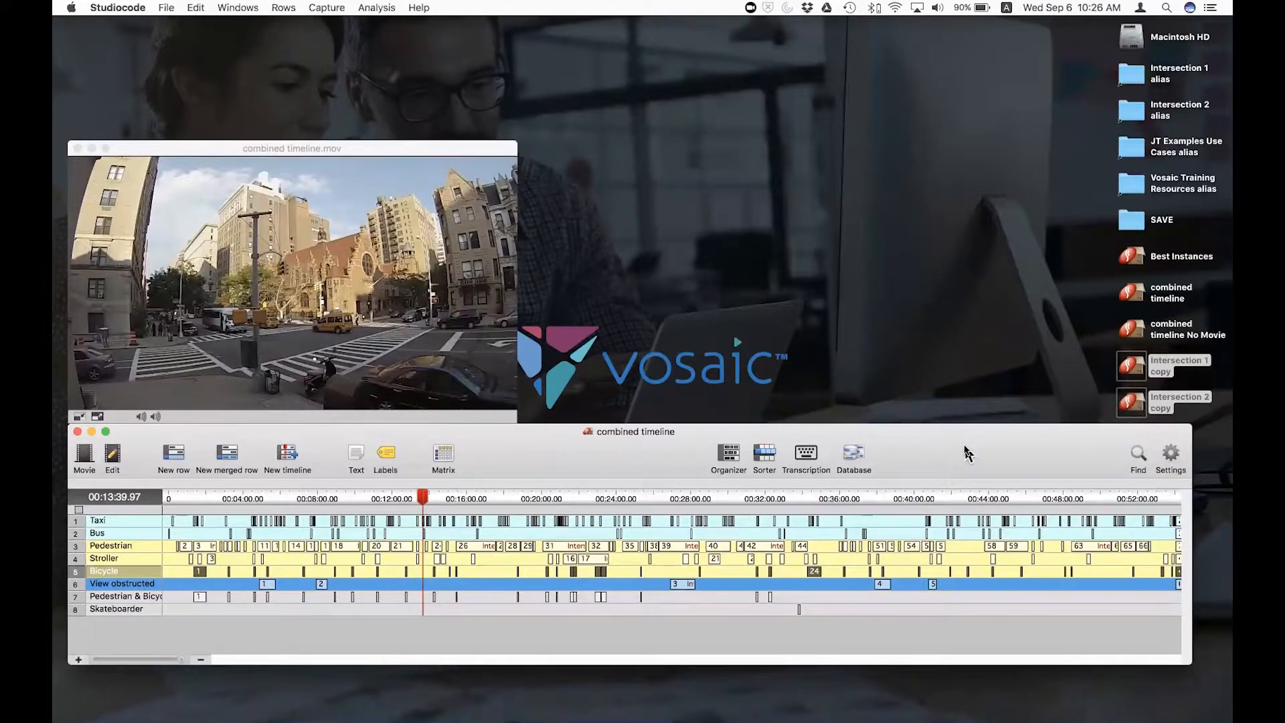
Step: Deselect the two Intersection copy packages and close the combined timeline
click(1098, 383)
click(1097, 383)
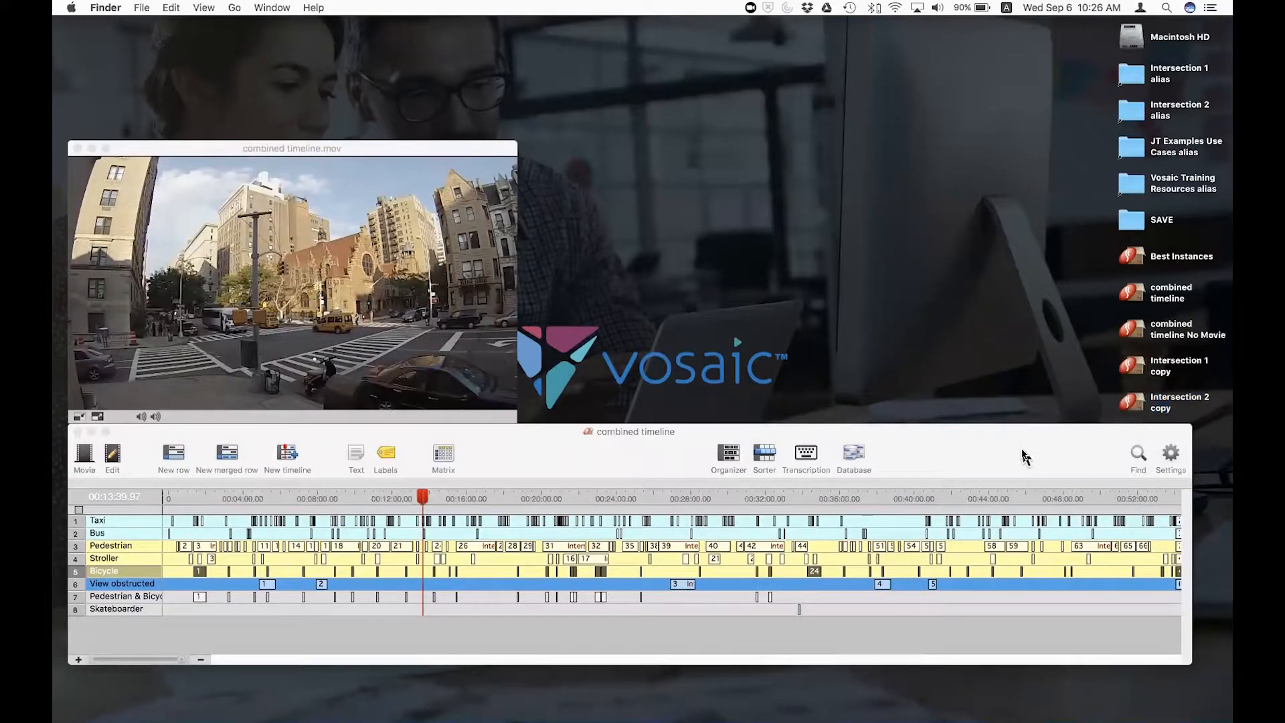
click(607, 450)
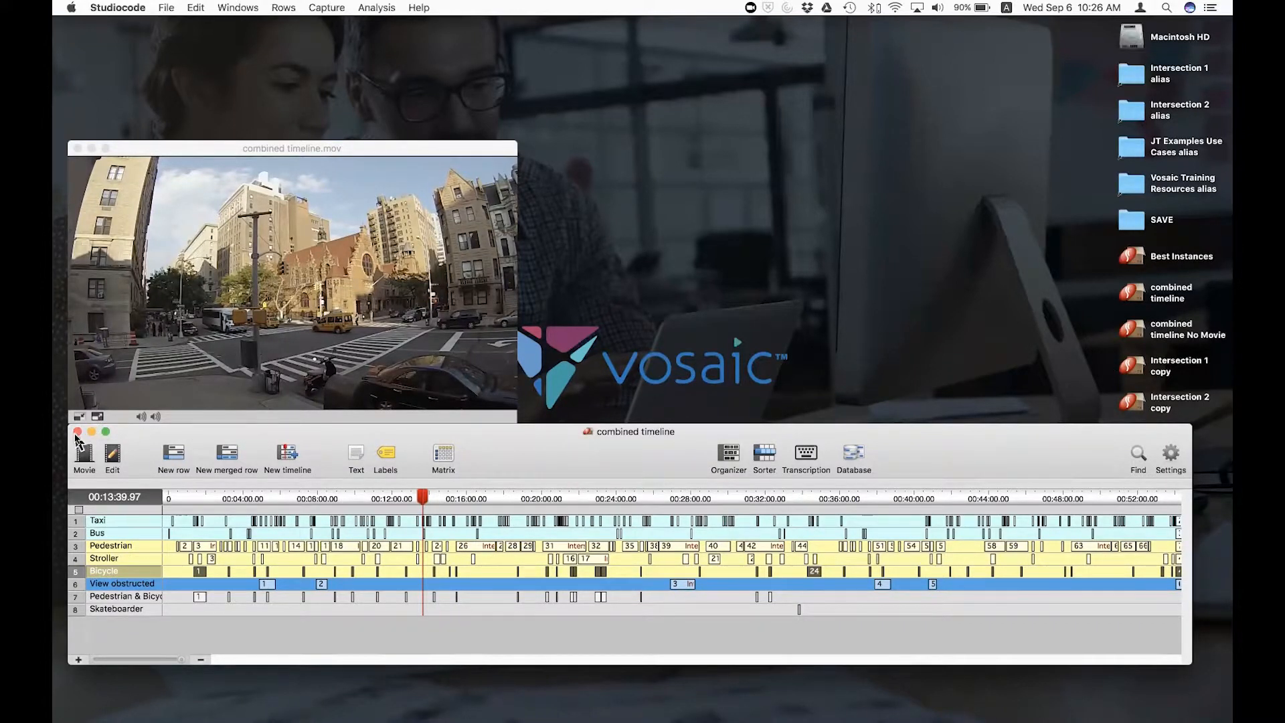
click(78, 431)
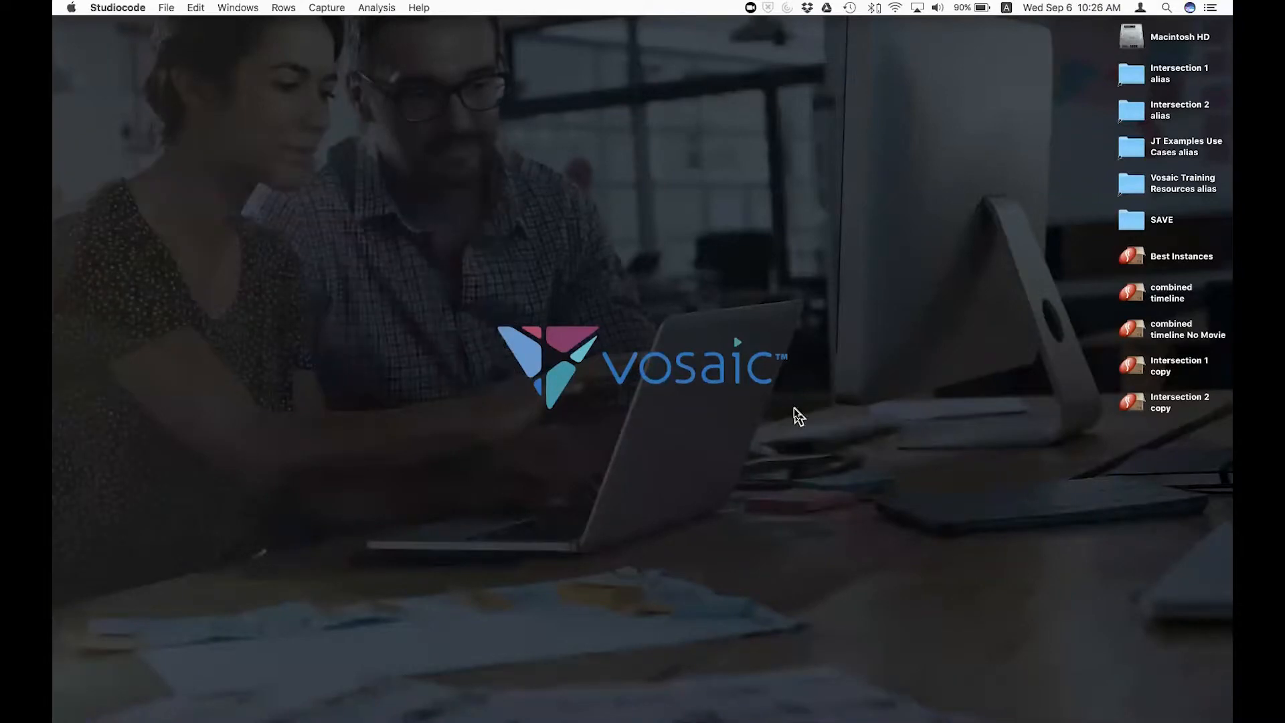
Step: Open the Intersection 1 copy package, shift its timeline window up, and move the playhead to about 10 seconds
click(1138, 373)
double_click(1138, 373)
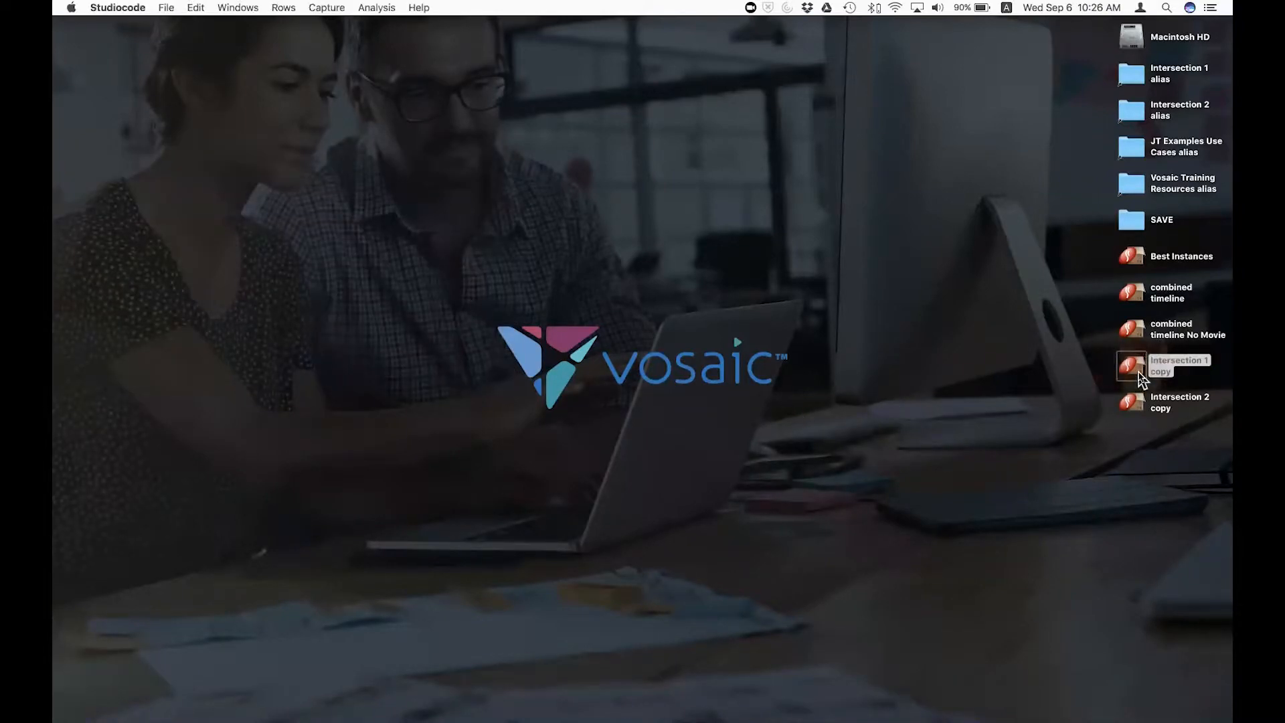
drag(981, 482, 995, 434)
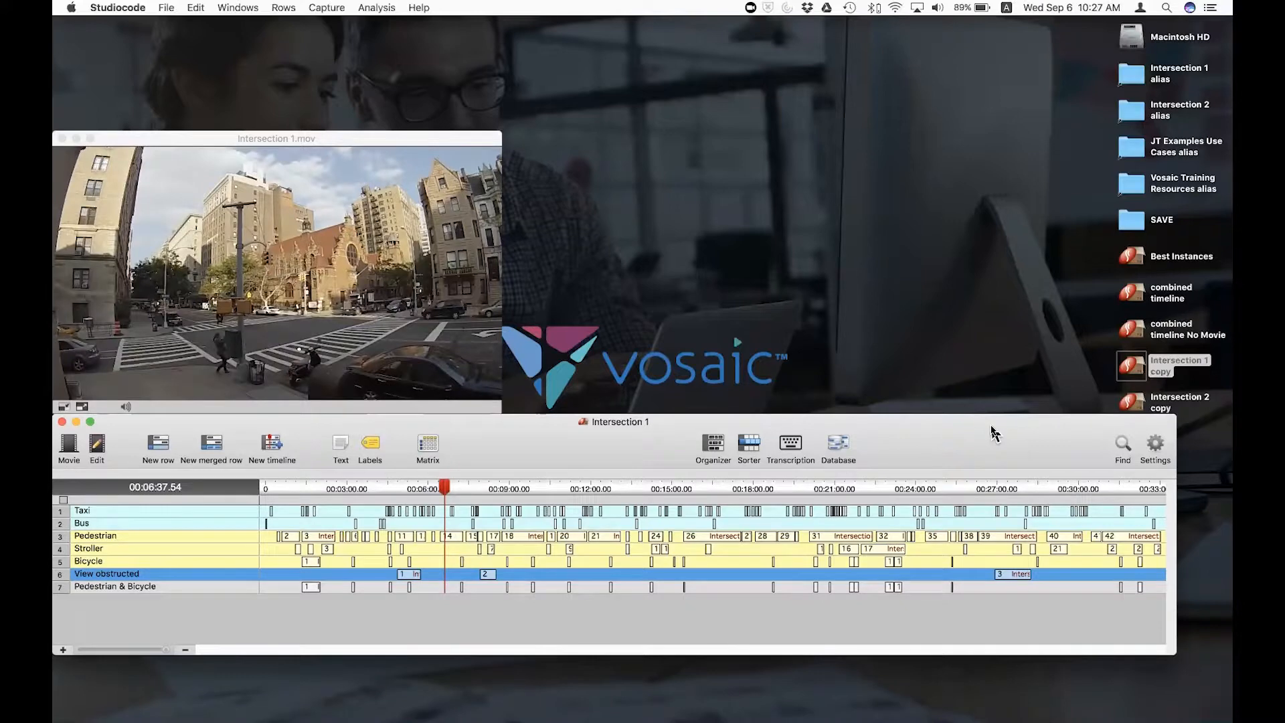
drag(525, 449, 527, 436)
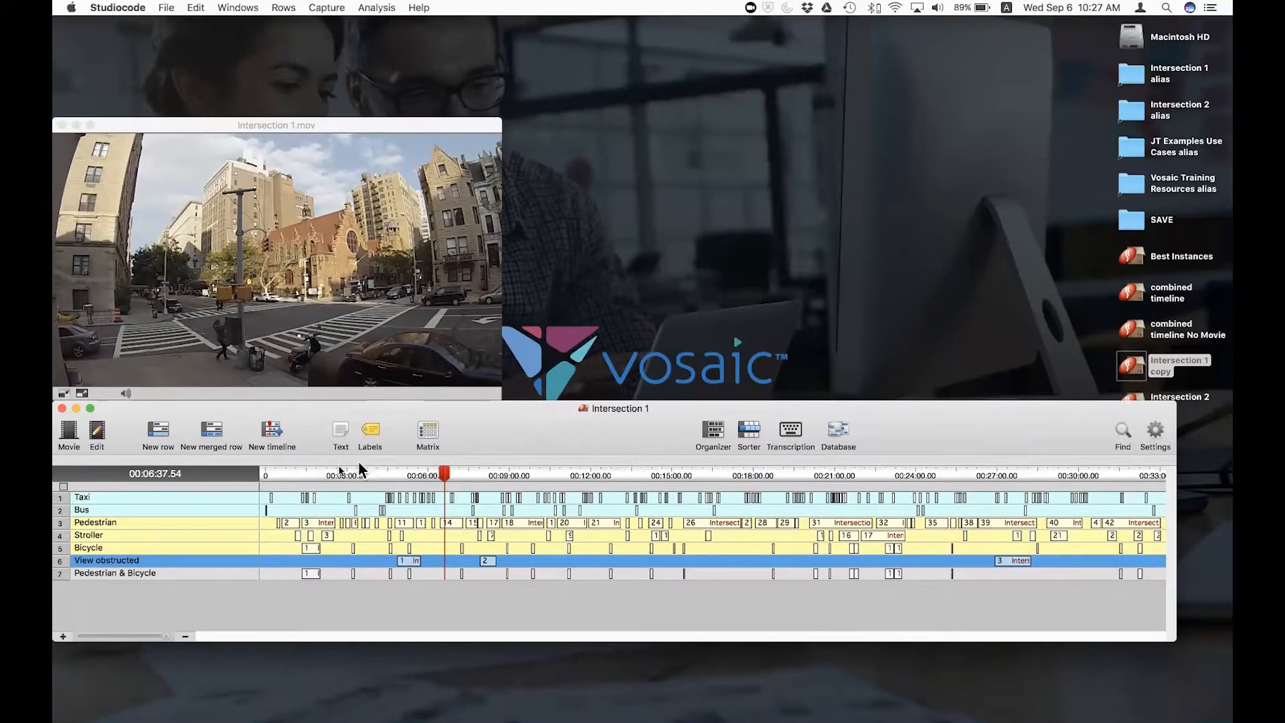
drag(359, 464, 271, 471)
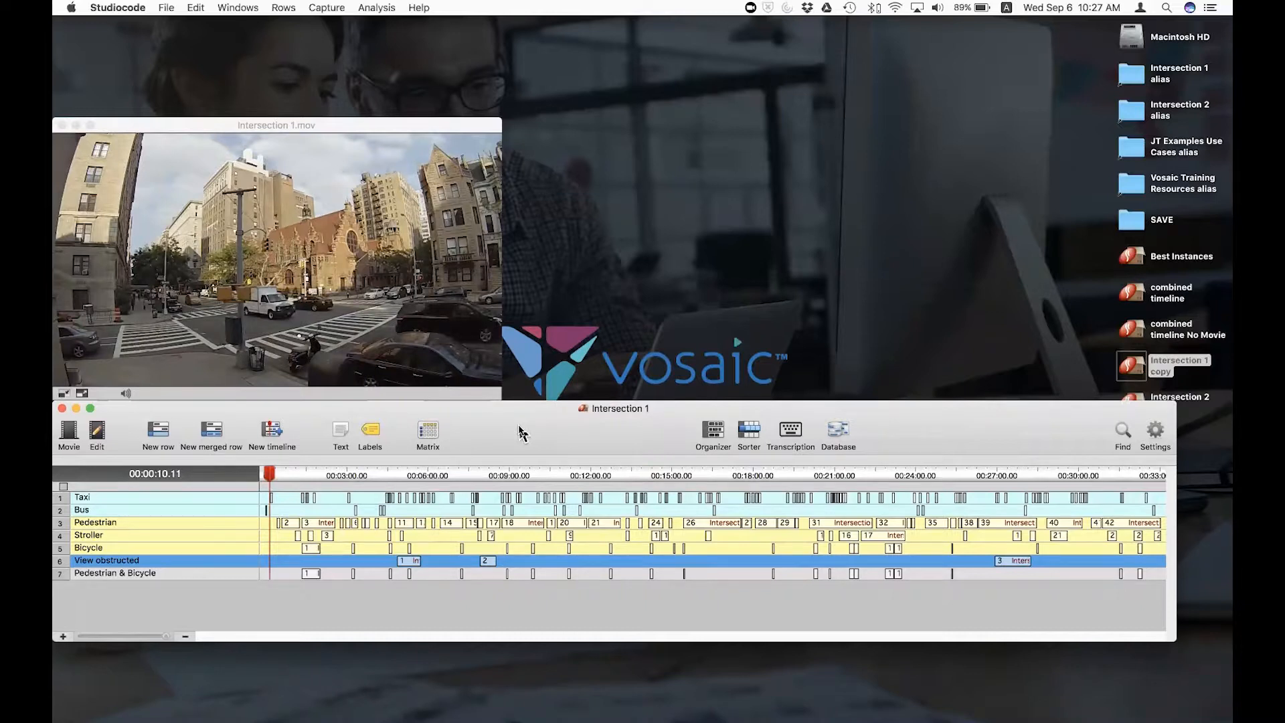
click(269, 434)
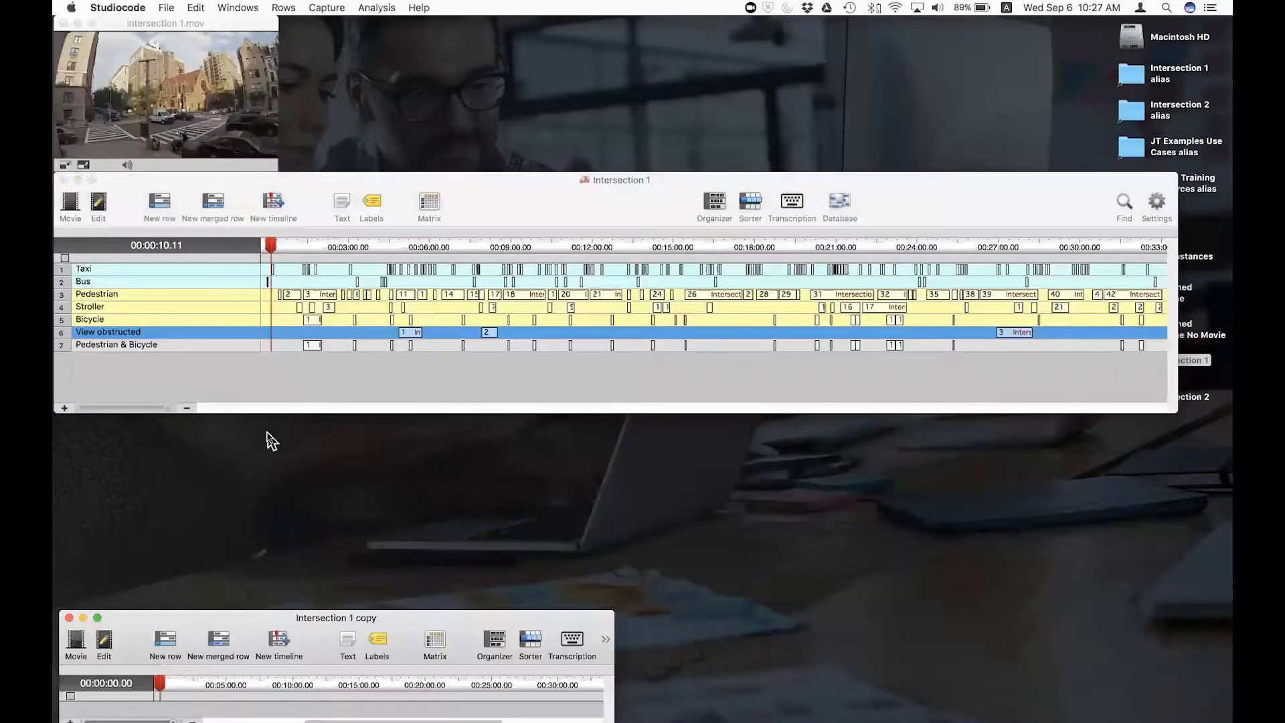
drag(315, 621, 528, 427)
drag(624, 213, 624, 242)
click(535, 514)
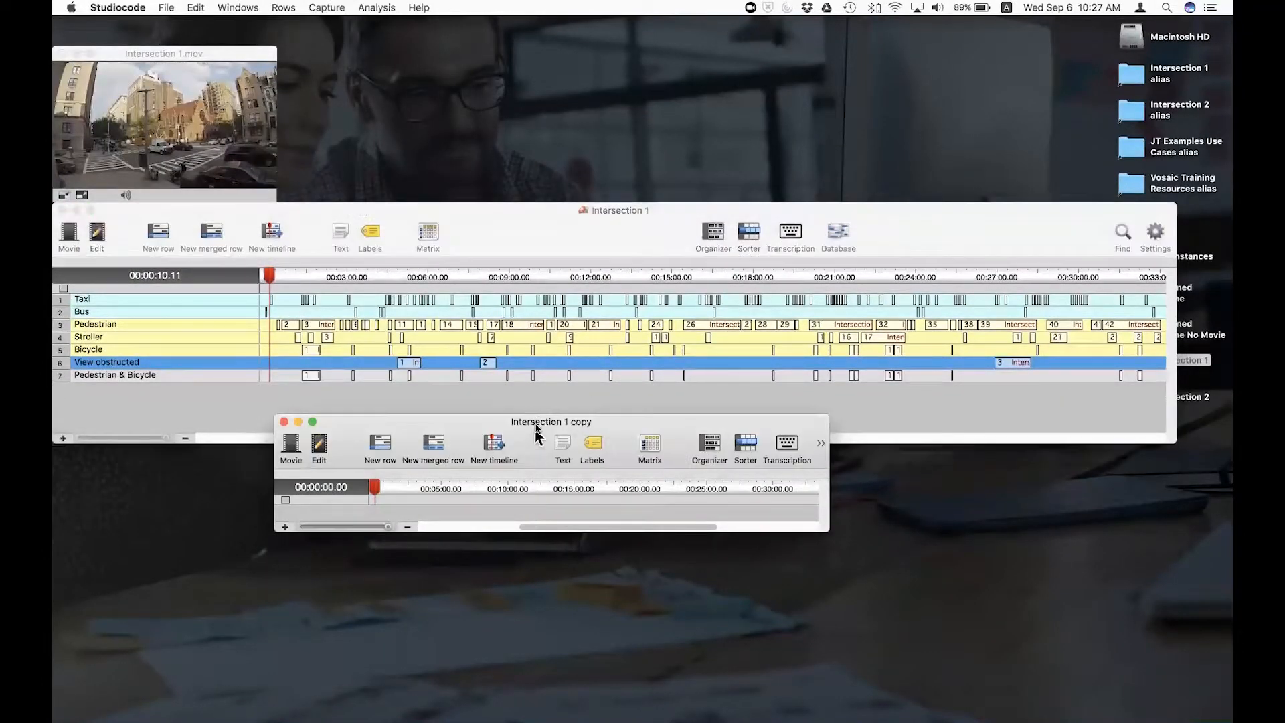
drag(535, 423, 581, 412)
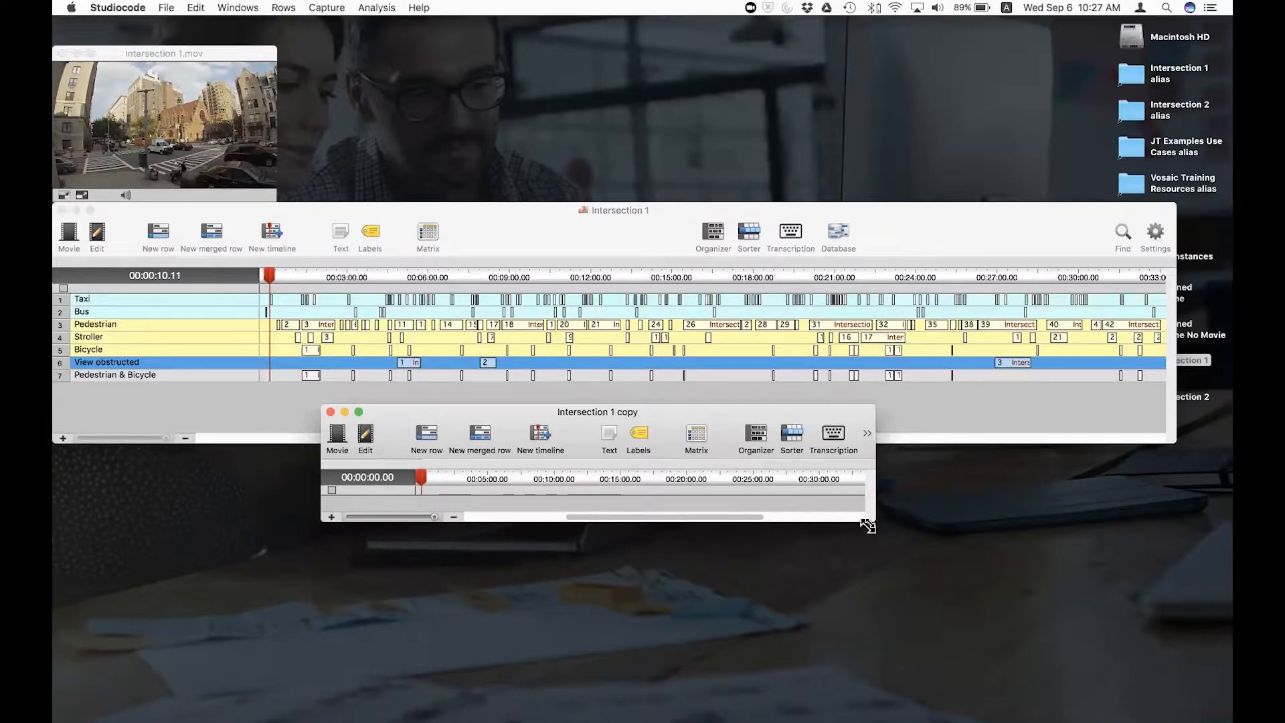
drag(877, 528, 1009, 619)
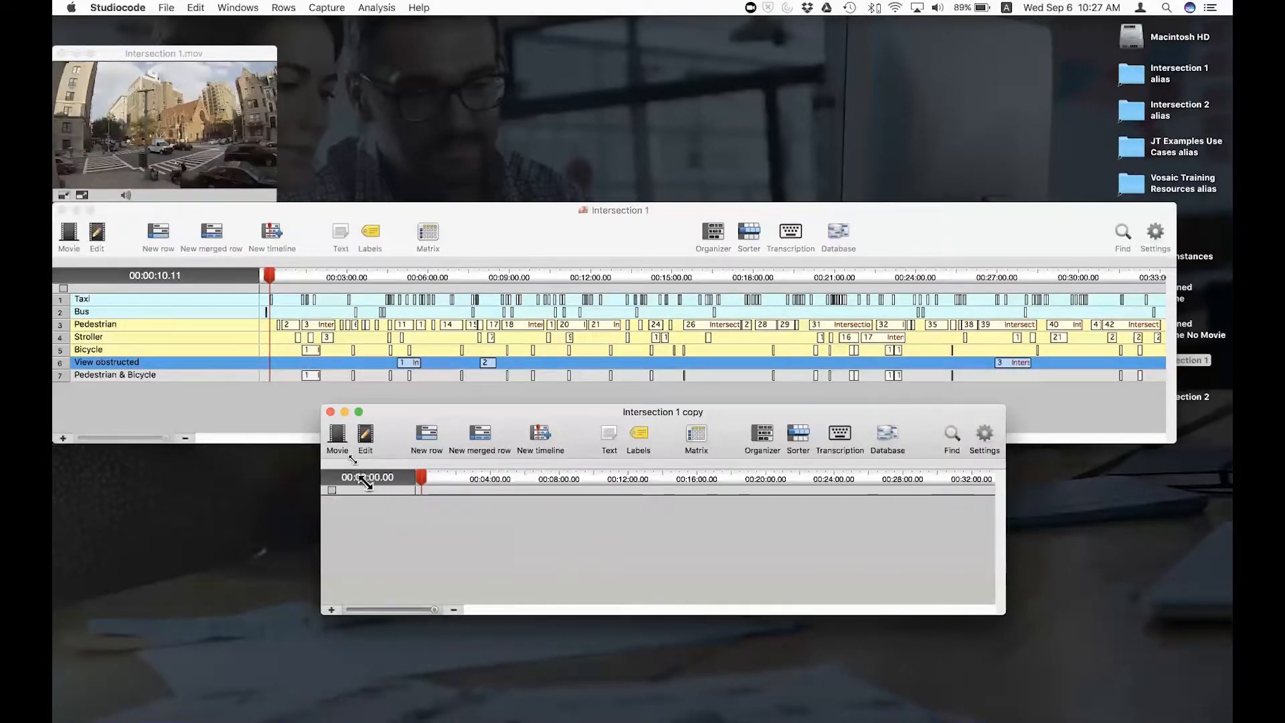
click(330, 413)
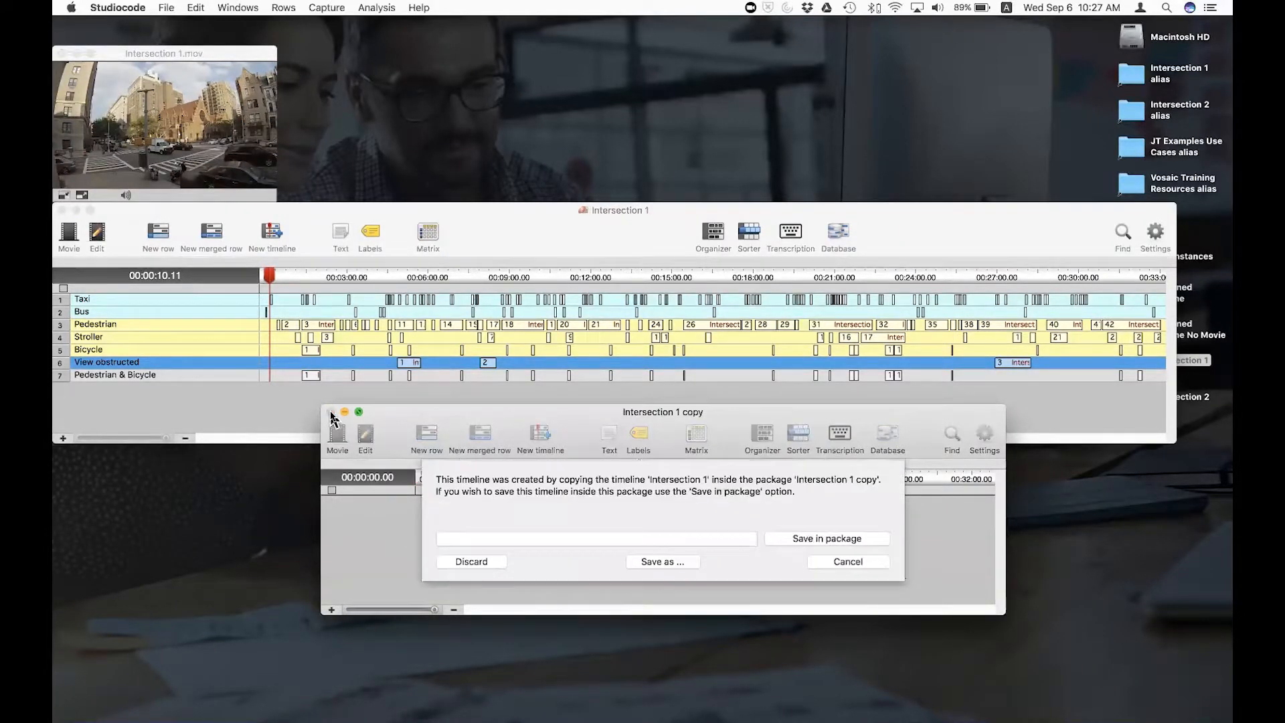
click(488, 568)
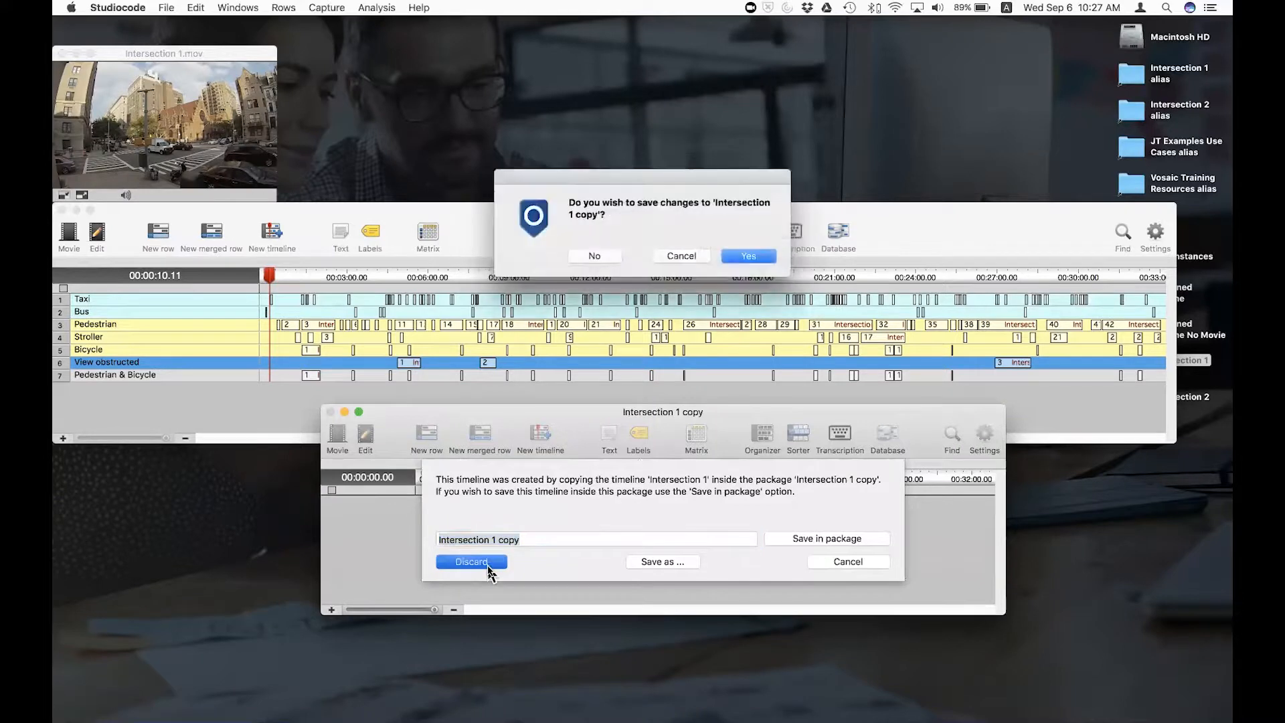
click(594, 256)
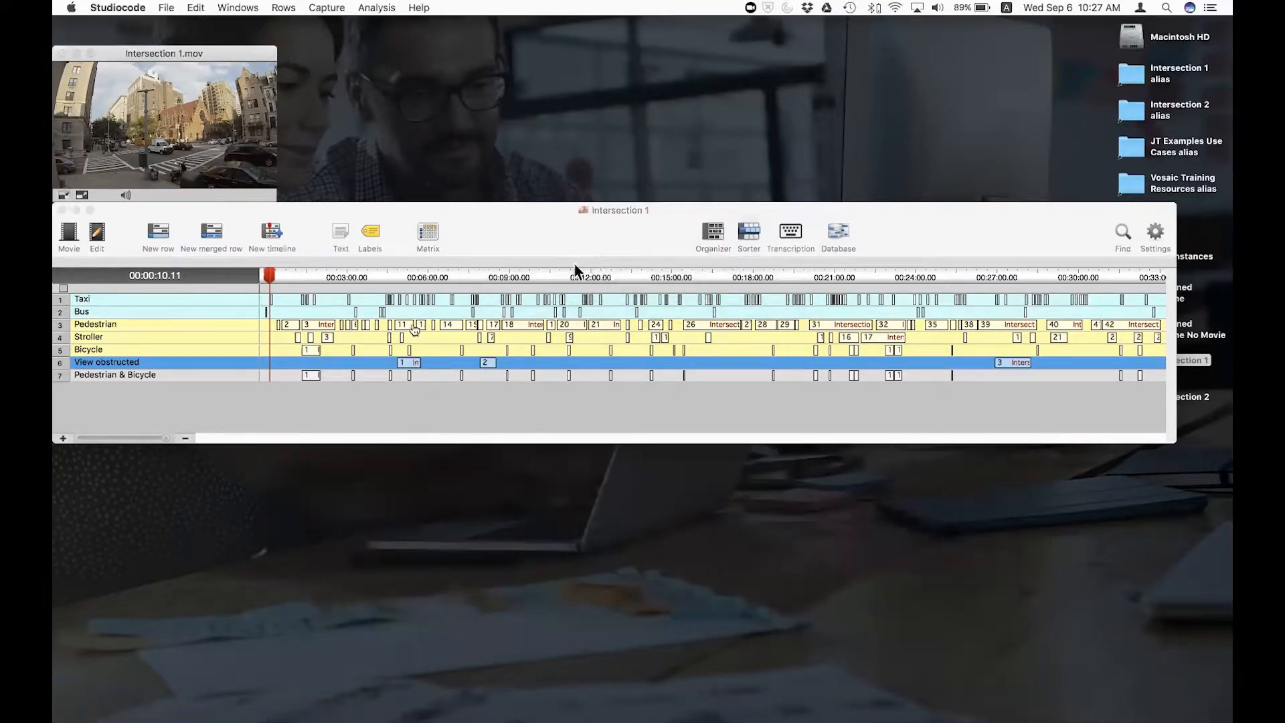
Step: Create a new timeline from only the Taxi row of Intersection 1, and enlarge and position its window below the original
click(216, 301)
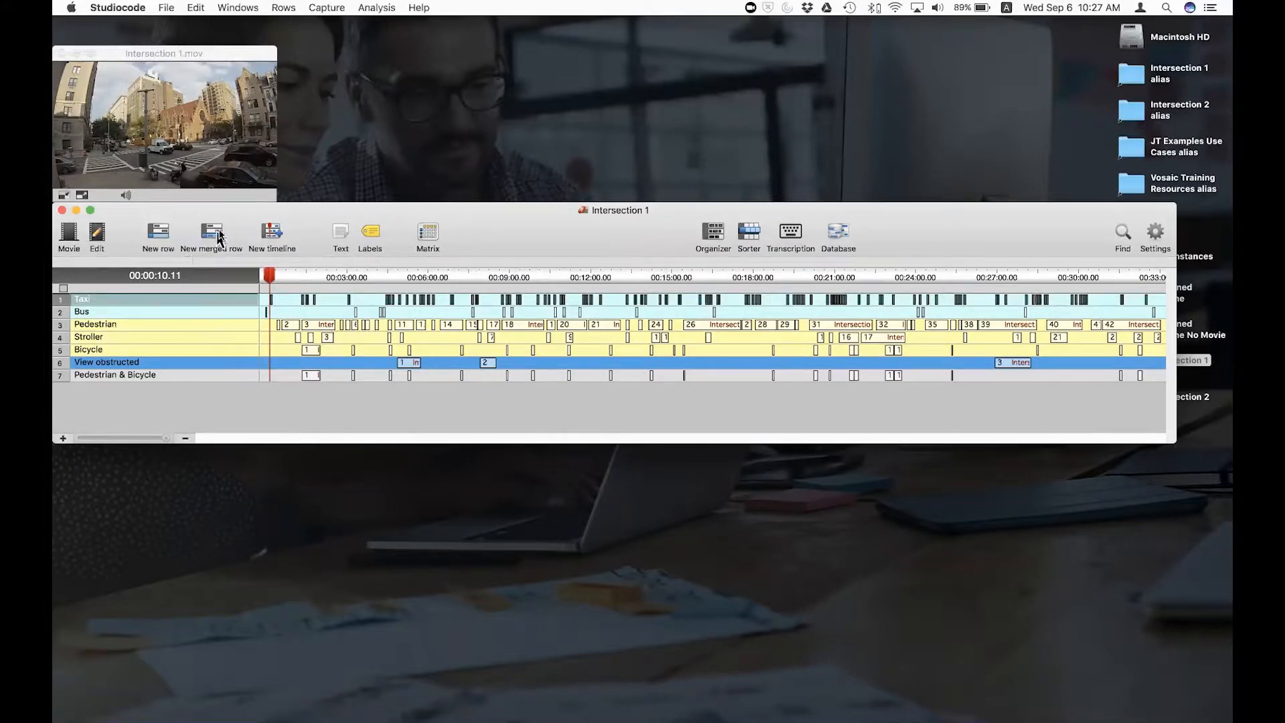
click(271, 236)
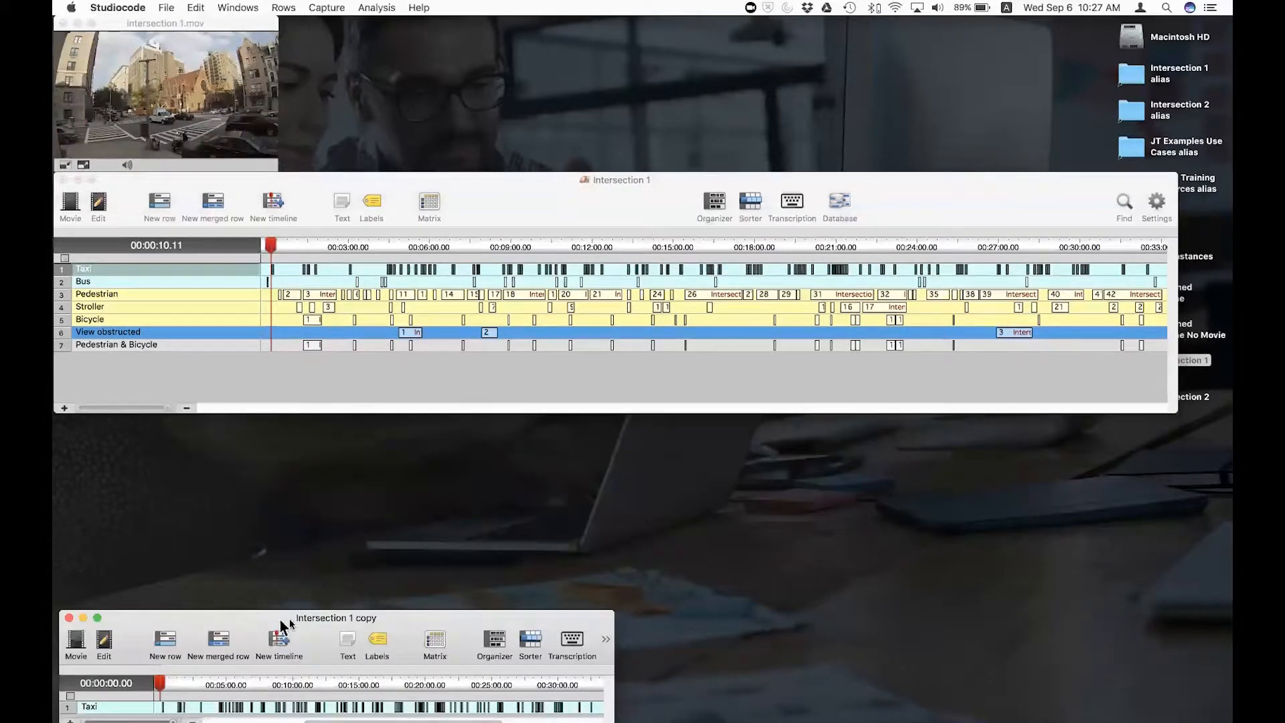
drag(321, 617, 510, 384)
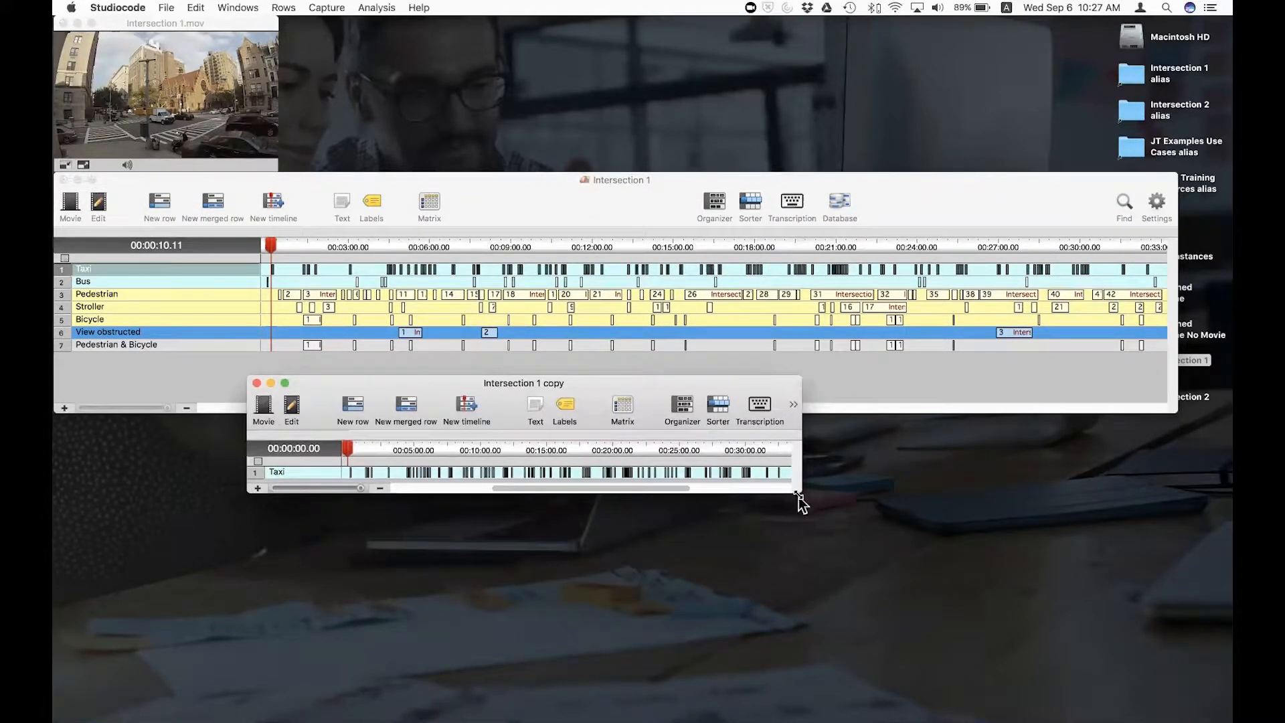
drag(800, 491, 1049, 648)
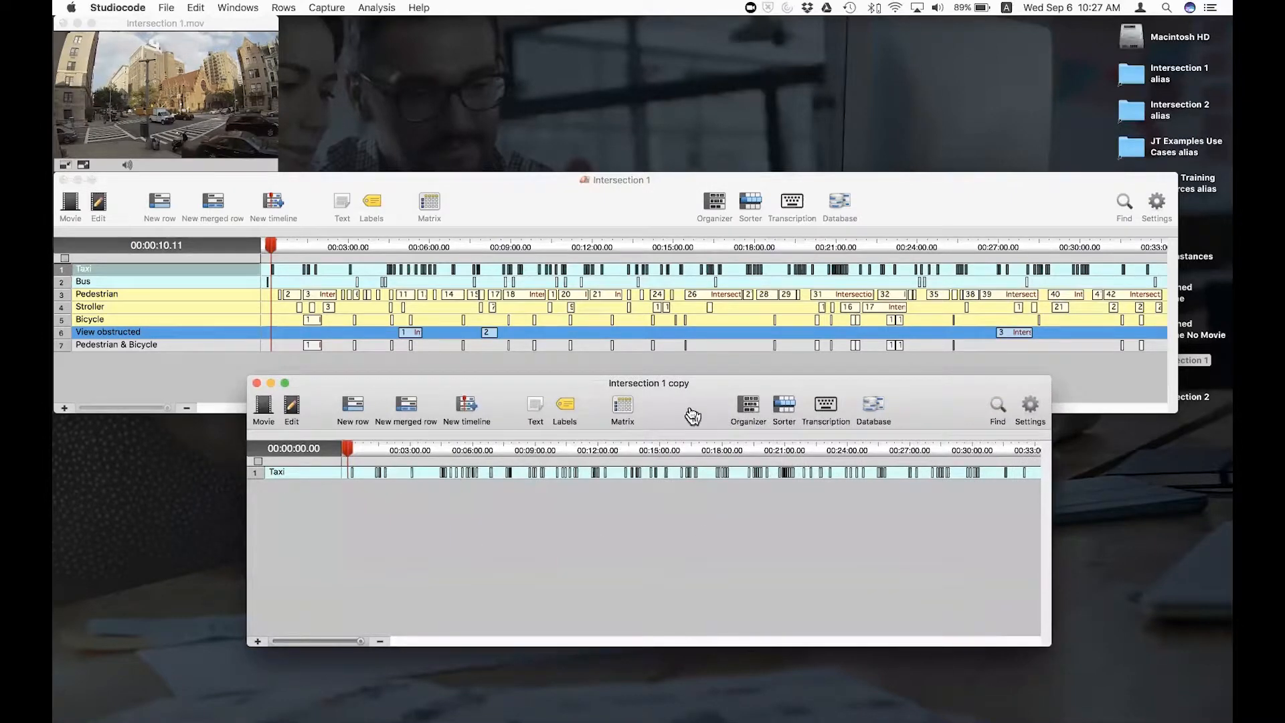
drag(692, 398, 671, 356)
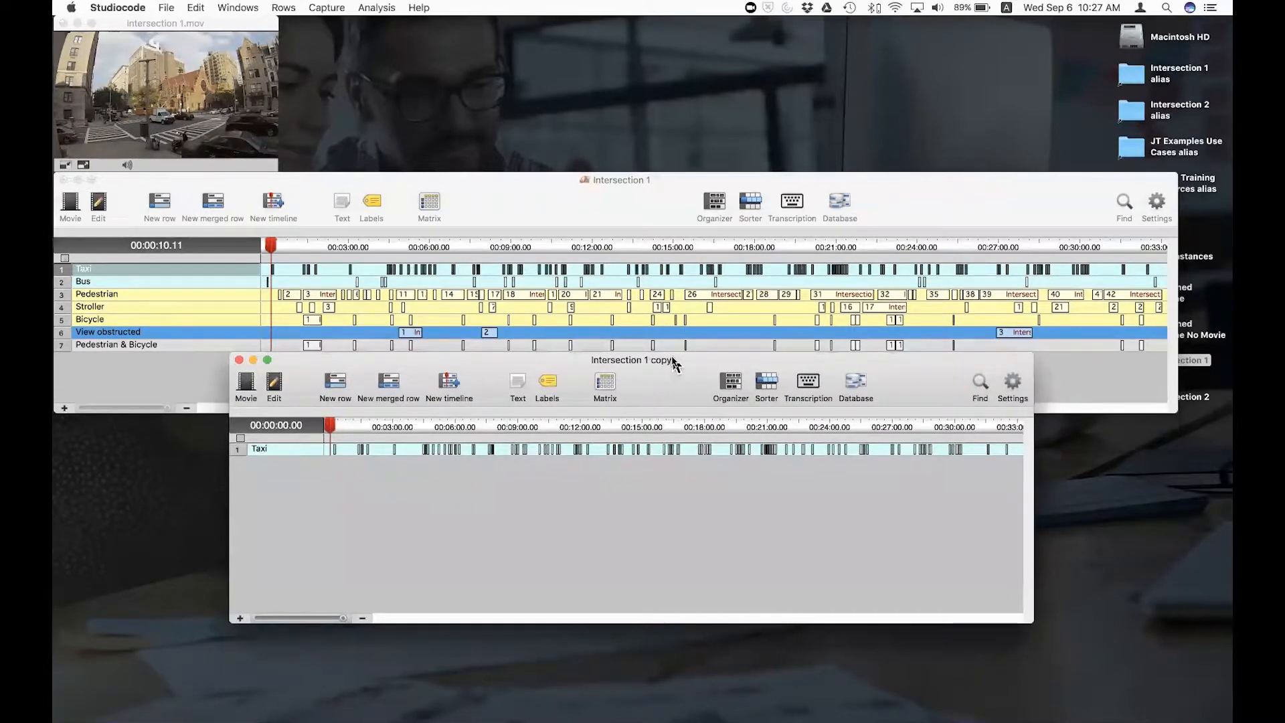
Step: Save the Taxi-only timeline inside the Intersection 1 copy package, named "Intersection 1 -" followed by the coder's name
click(167, 7)
click(167, 7)
drag(667, 382, 670, 380)
click(166, 8)
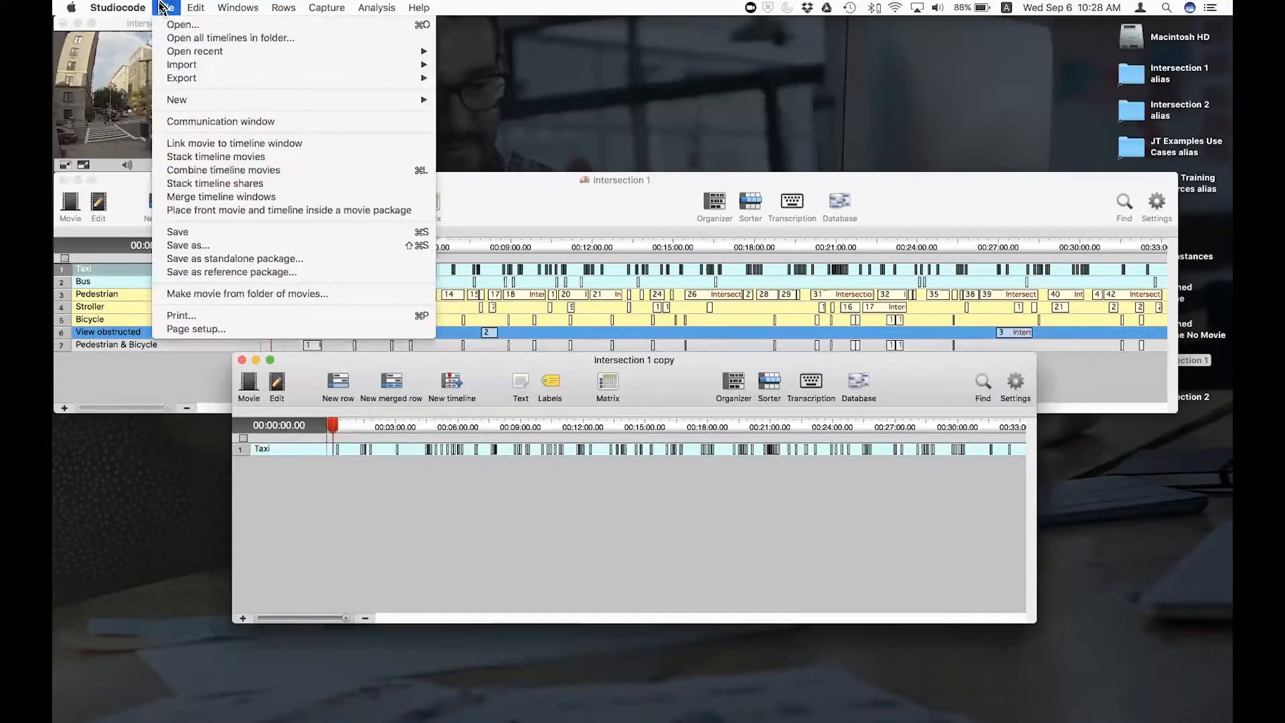
click(169, 233)
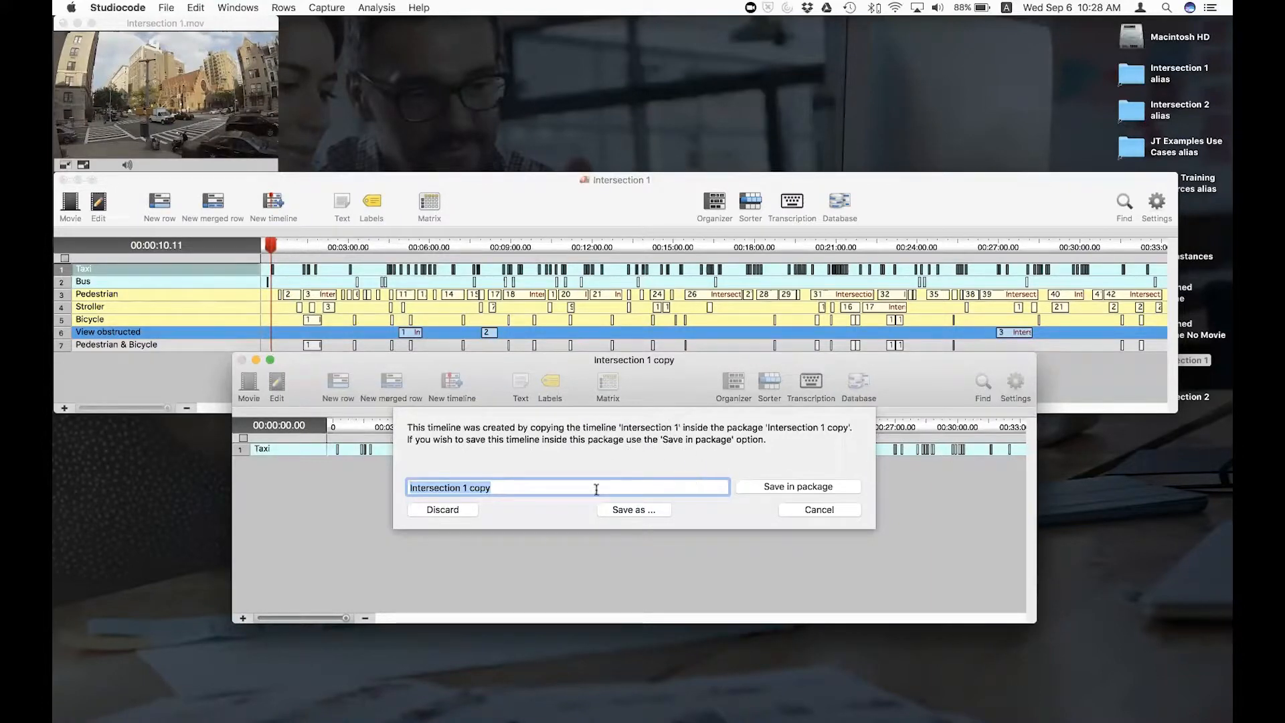
drag(673, 364, 679, 380)
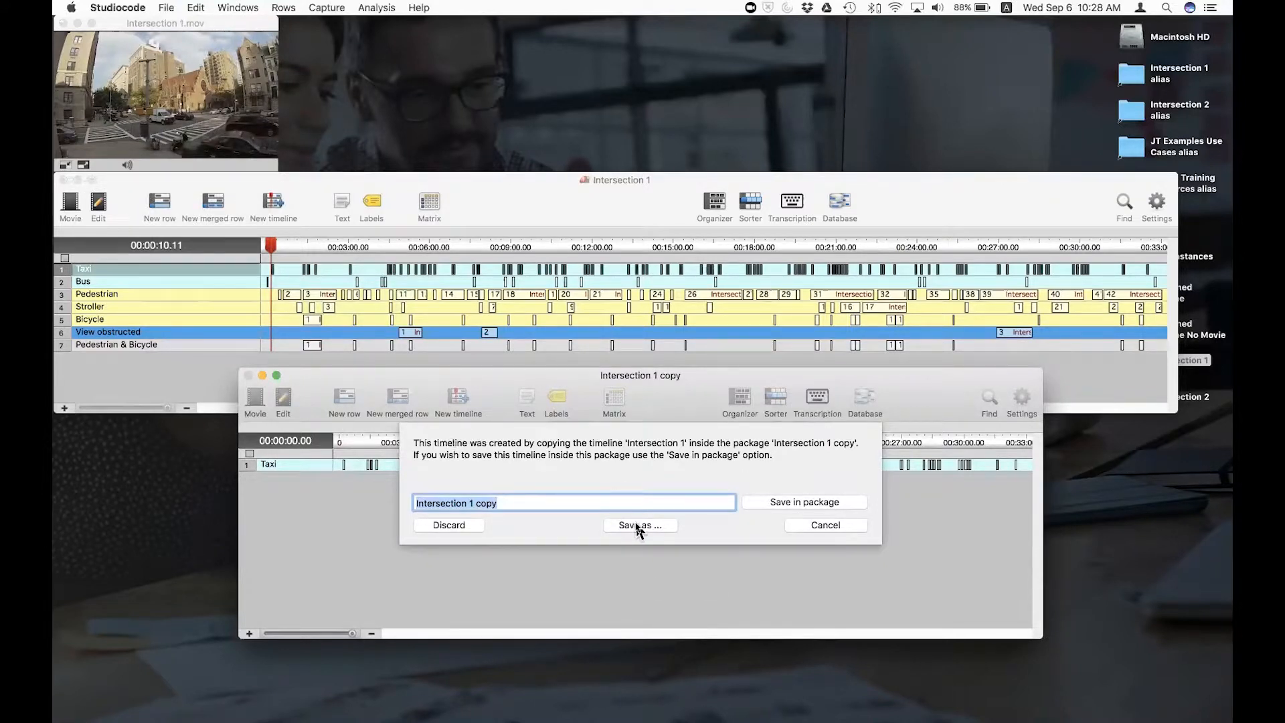
double_click(489, 502)
text(-)
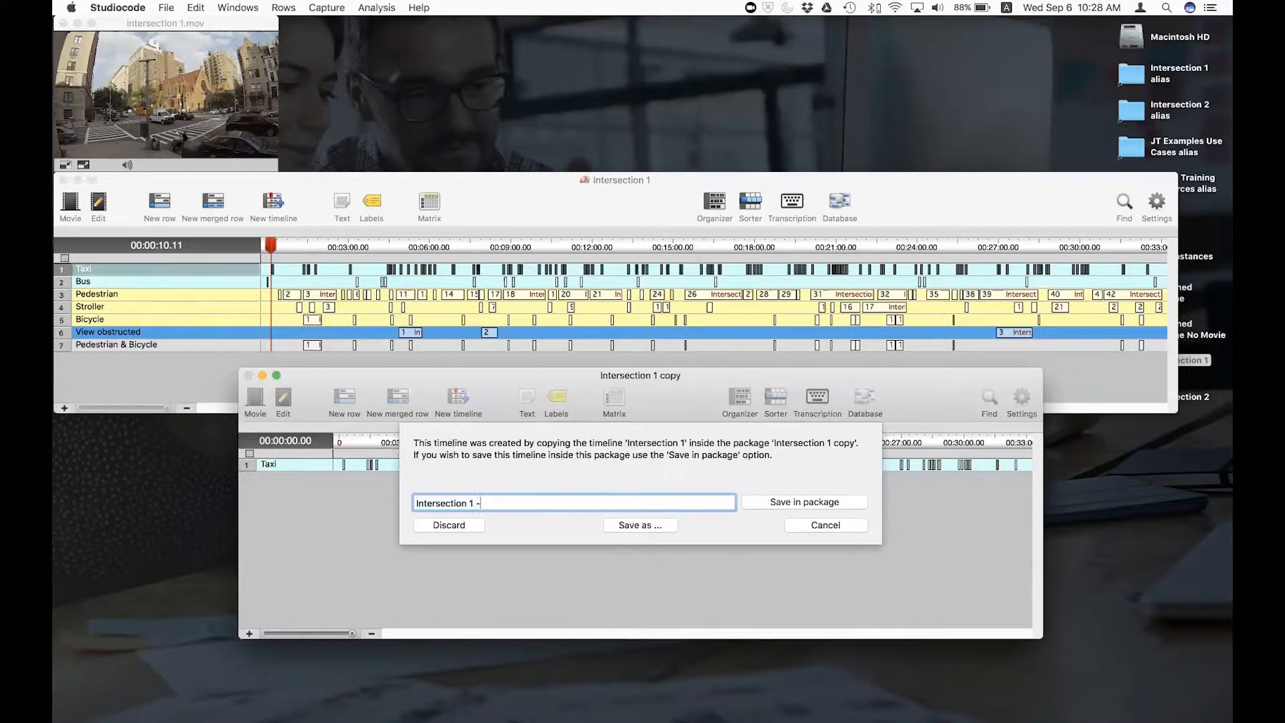
text( Justin)
click(773, 503)
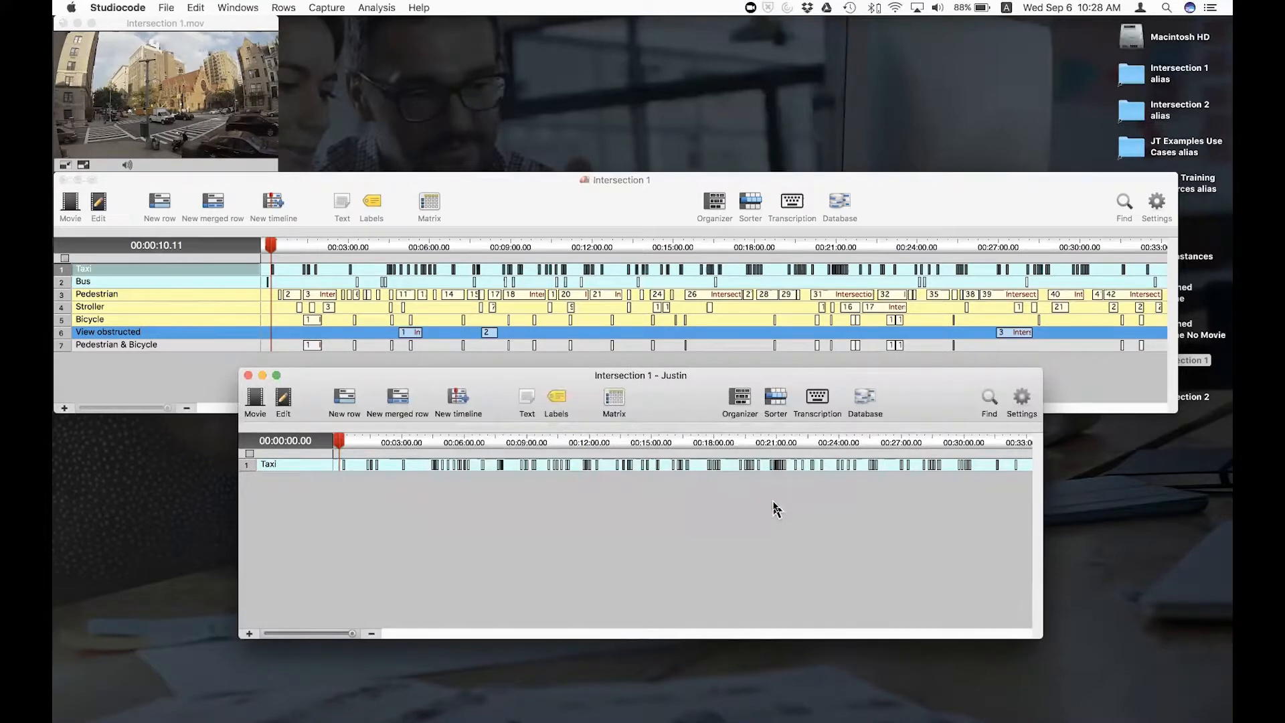
Step: Close the Taxi-only timeline with its changes saved, and close the original Intersection 1 timeline
click(249, 376)
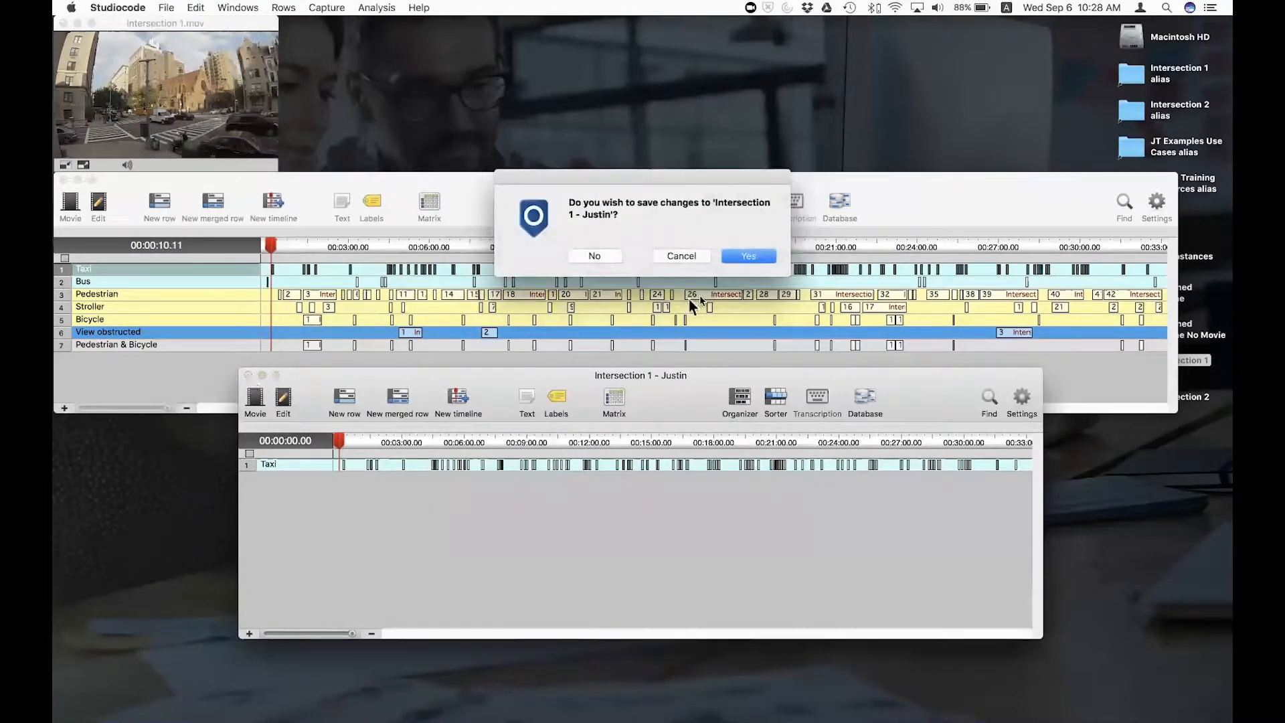
click(748, 256)
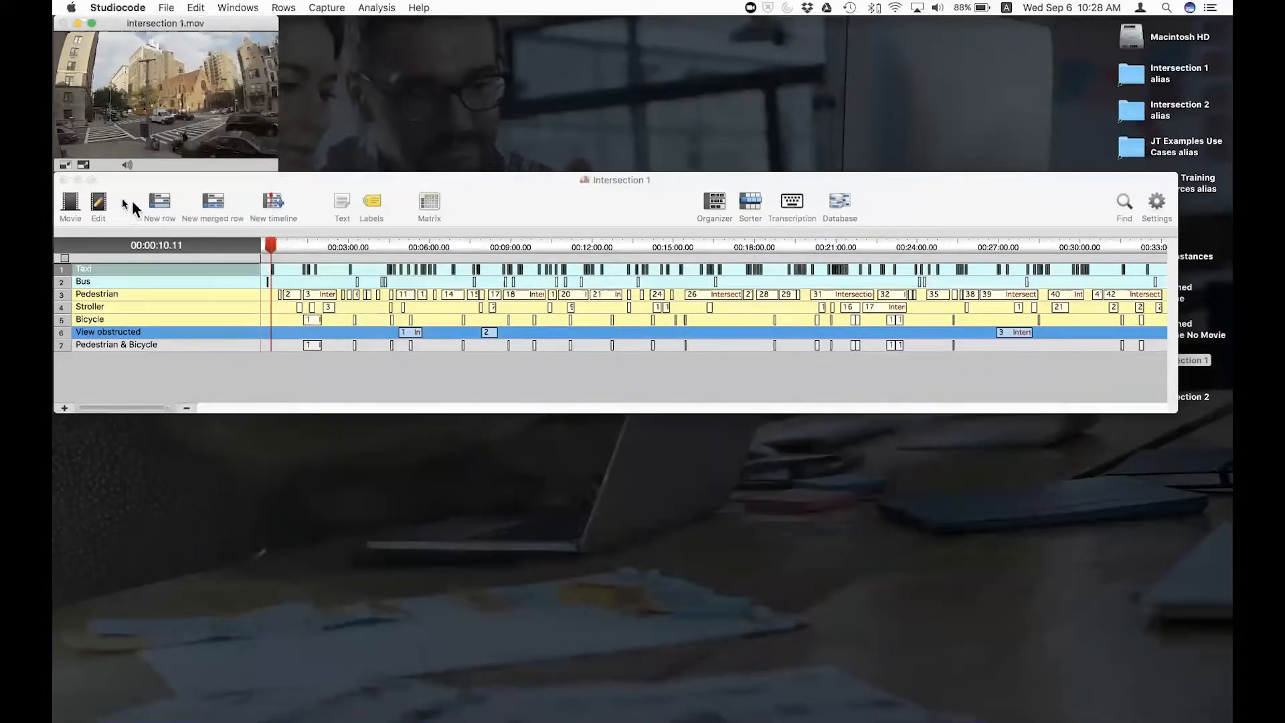
click(64, 180)
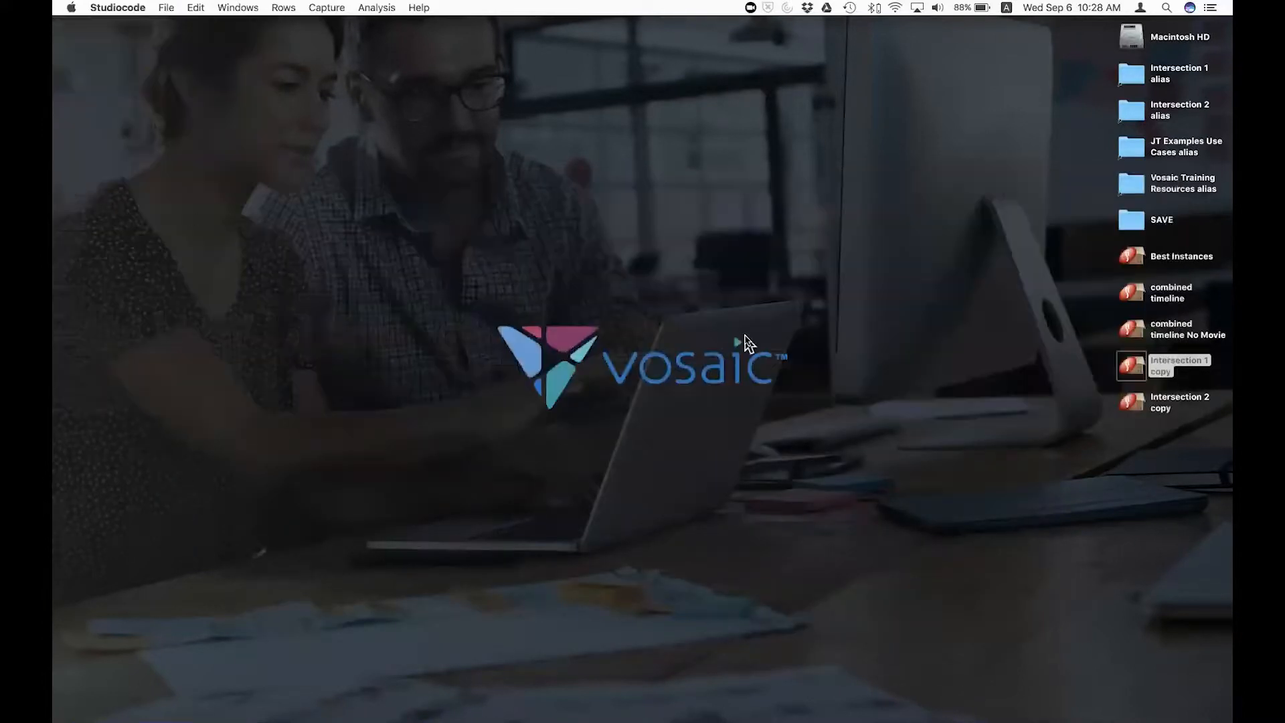
Step: Open only the coder's timeline from the Intersection 1 copy package, shrink the movie, and arrange the timeline window beneath it
double_click(1133, 372)
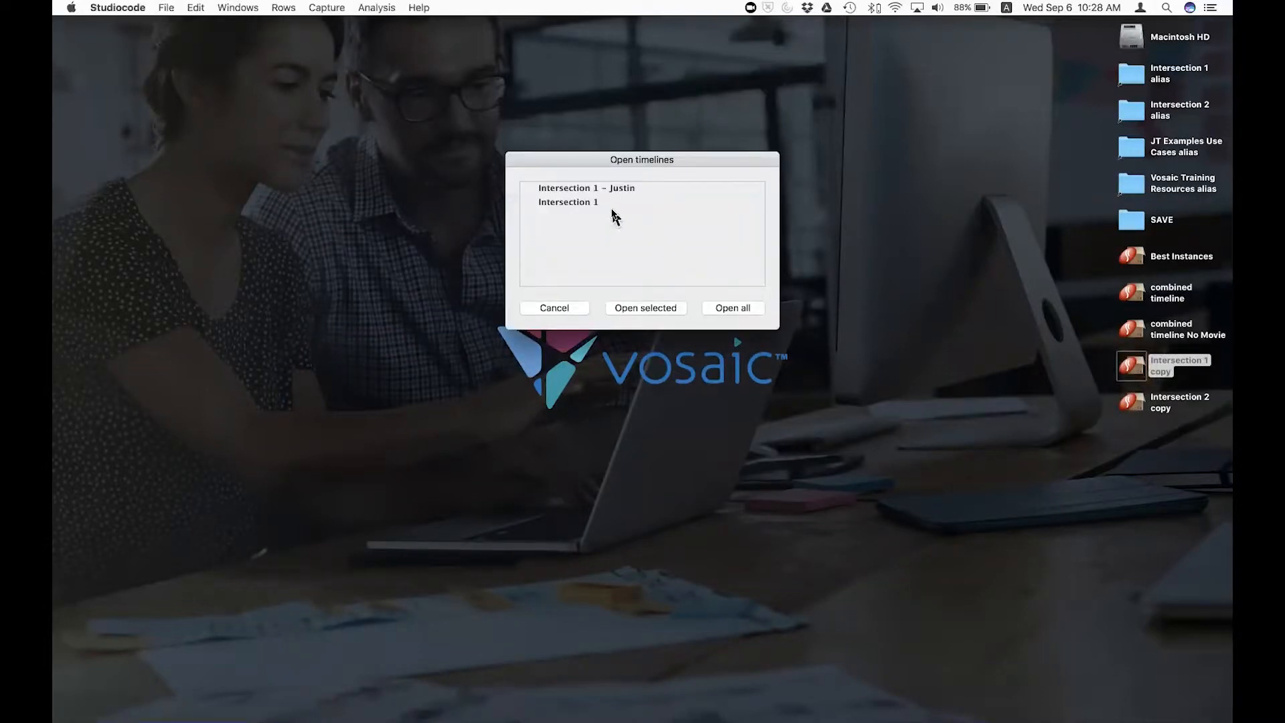
click(580, 190)
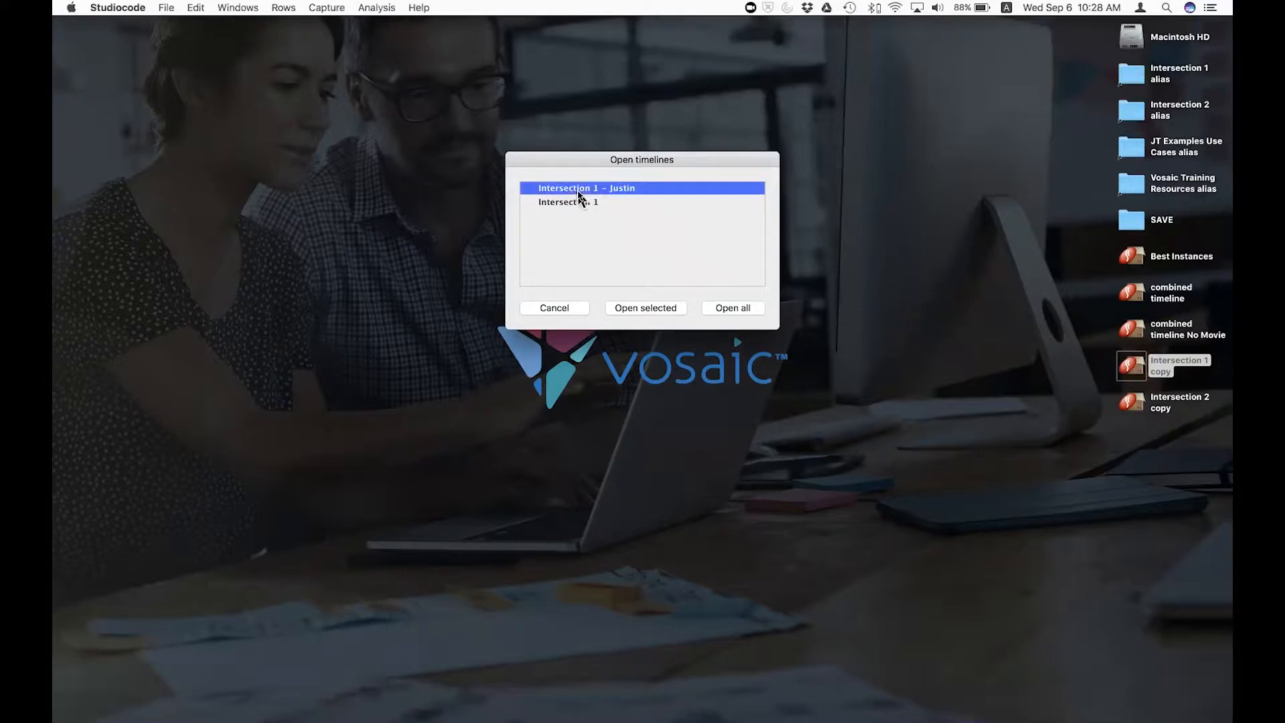
click(646, 307)
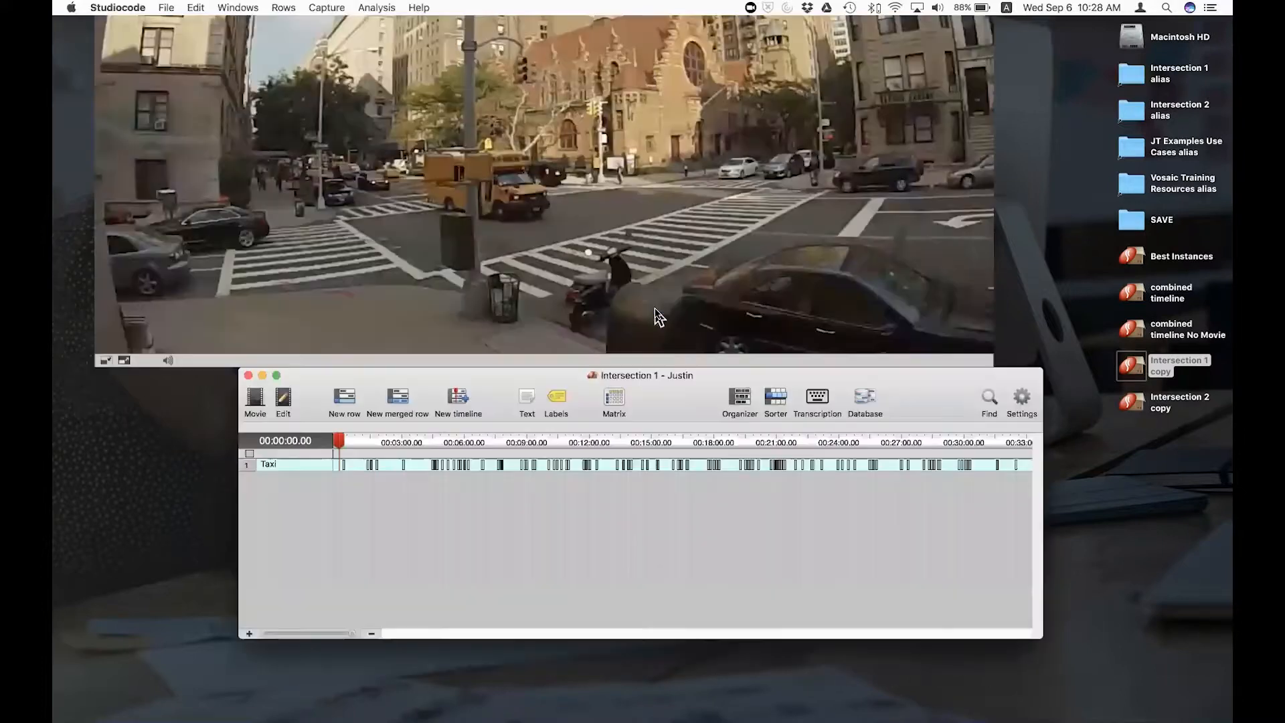
click(105, 360)
drag(586, 343, 588, 384)
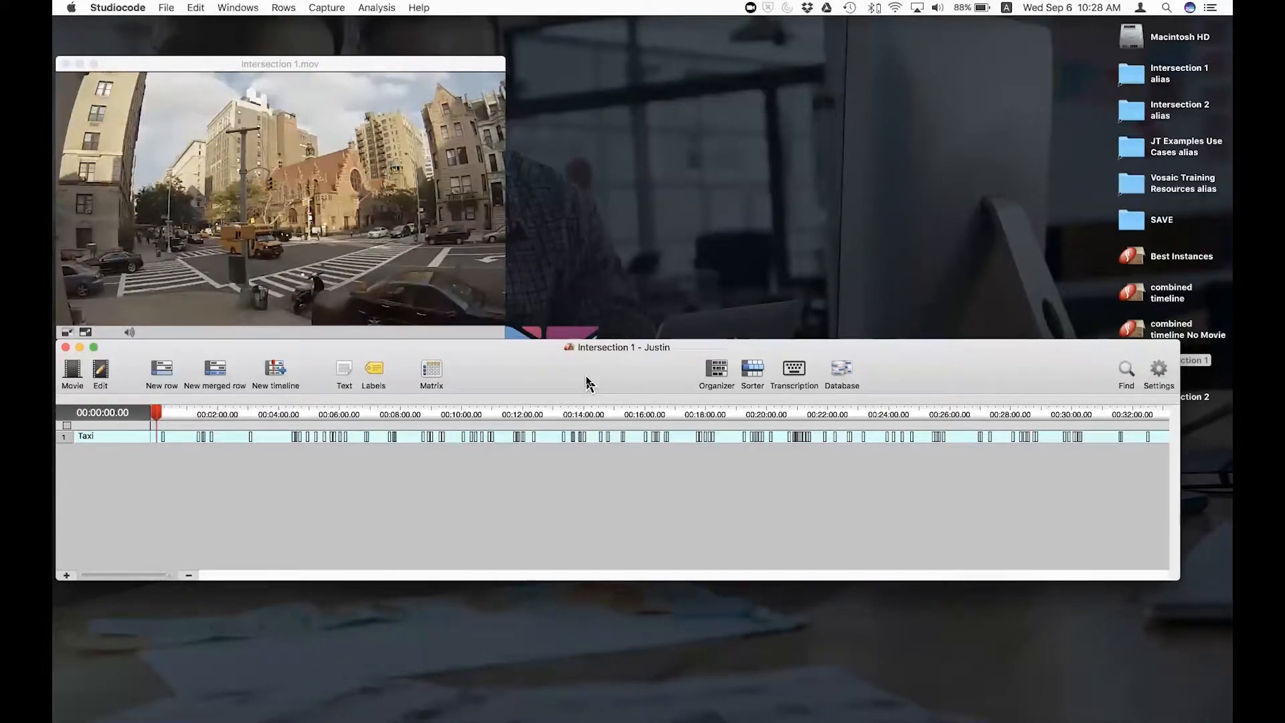
Step: Add a new row to the timeline named "Bicycle -" followed by the coder's name
right_click(119, 436)
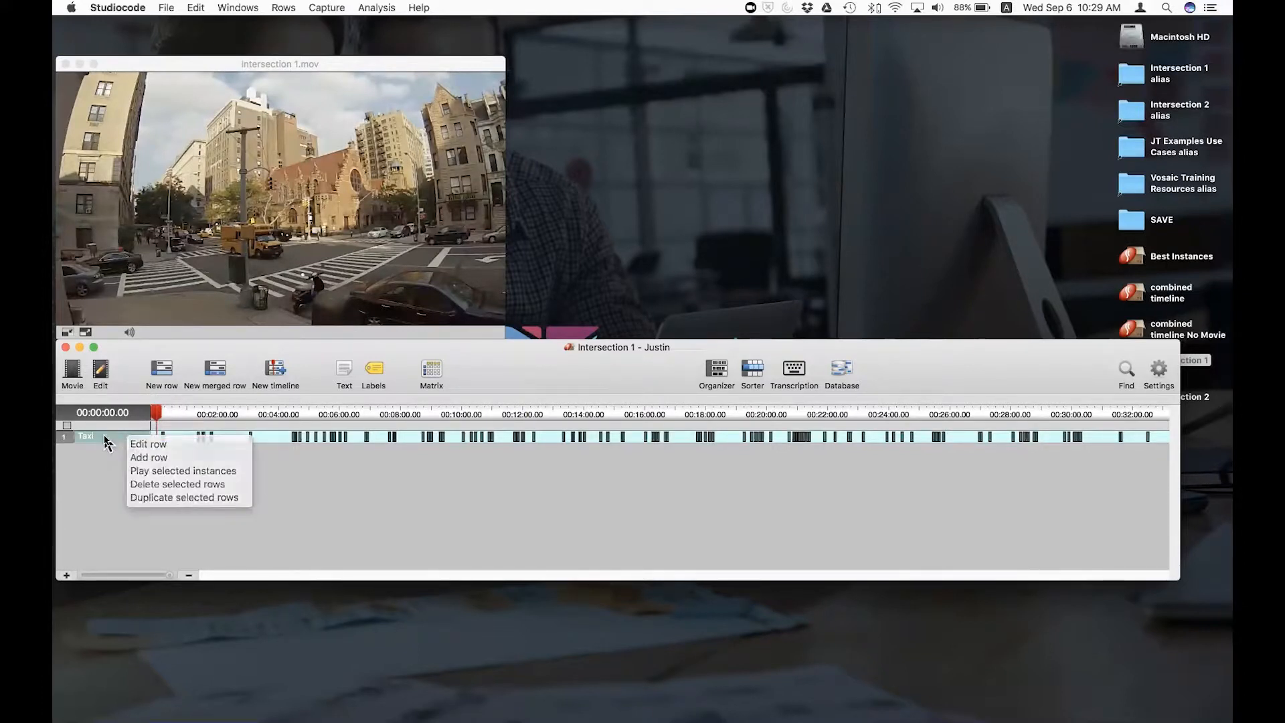
click(106, 437)
click(154, 381)
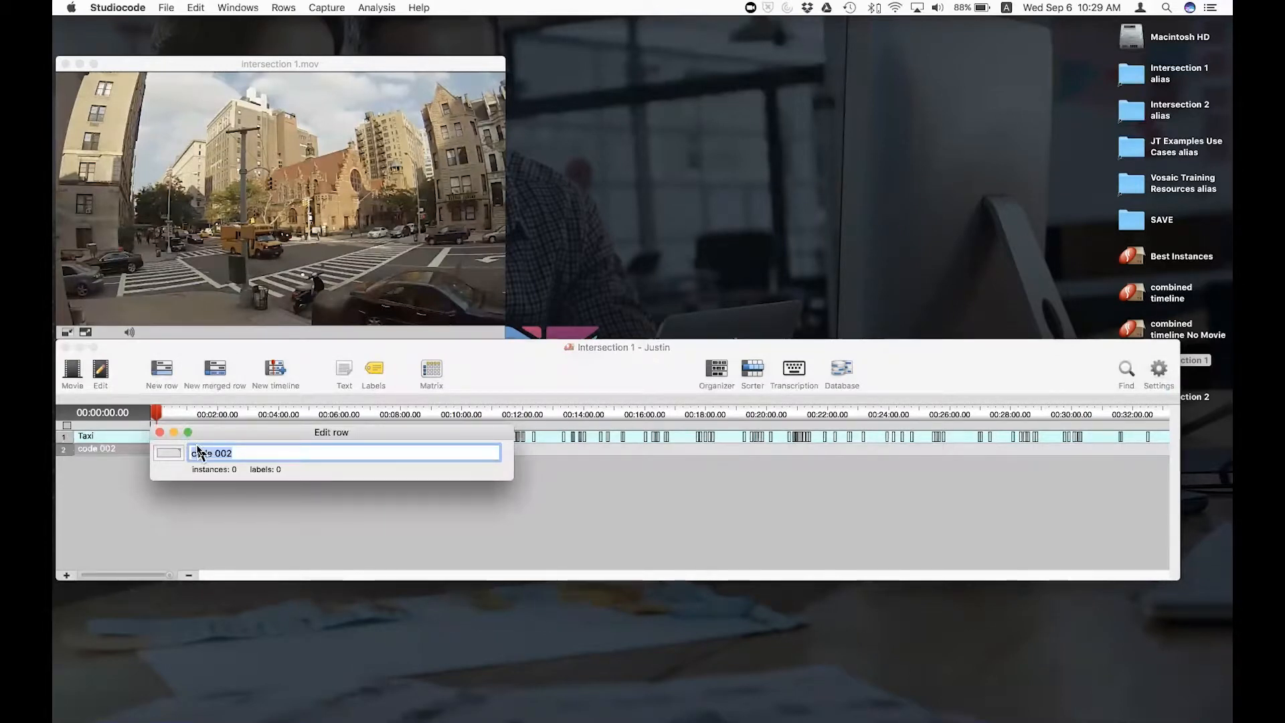
text(Bicycle - Justin)
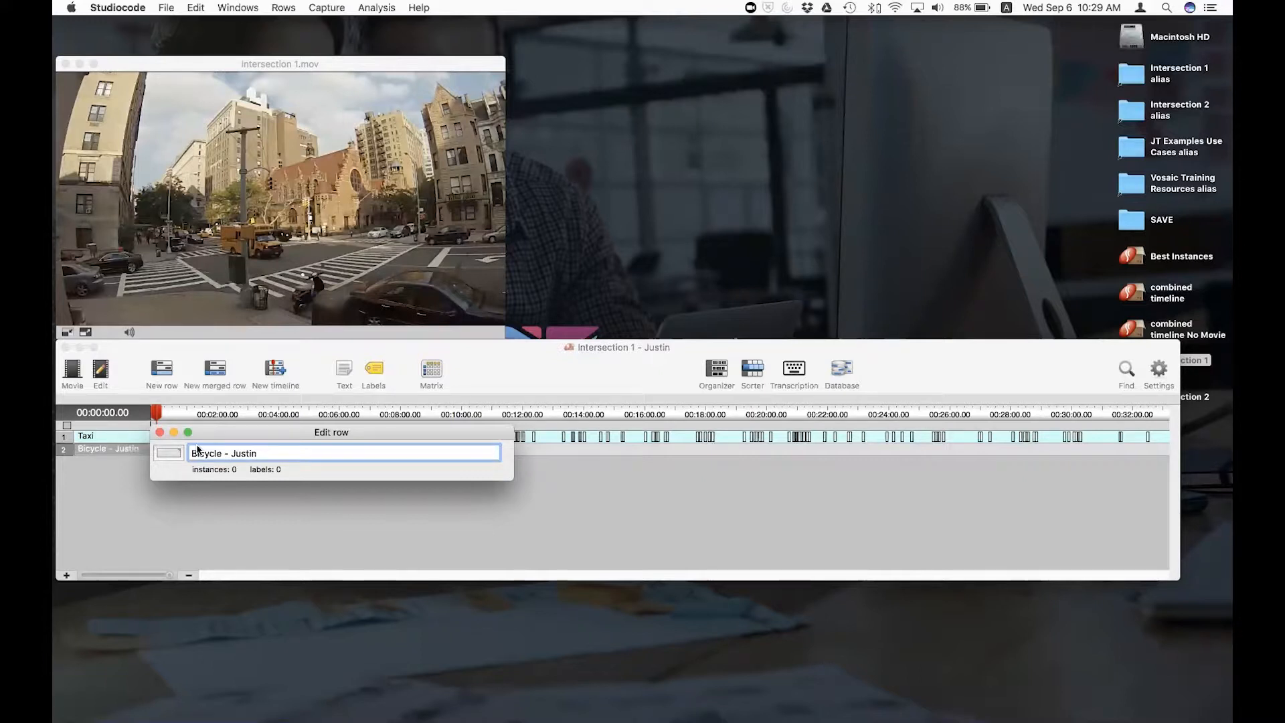
click(159, 432)
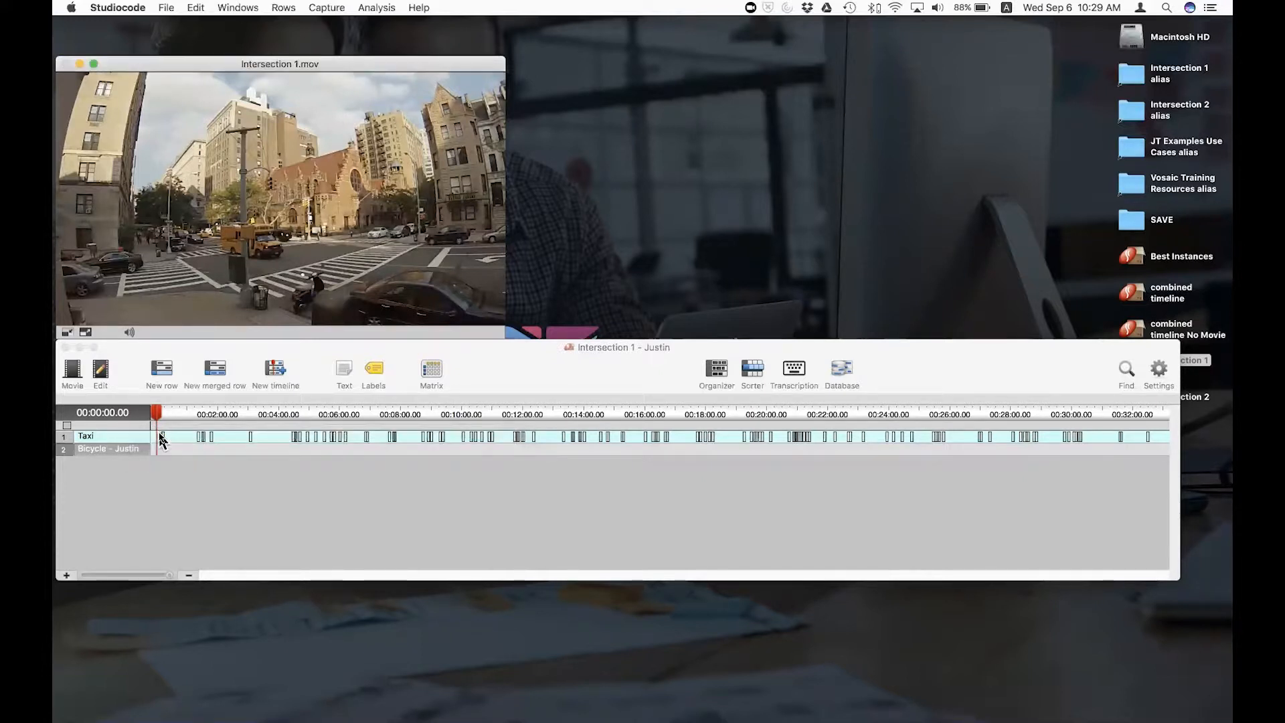
Step: Rename the Taxi row to "Taxi -" followed by the coder's name
right_click(137, 440)
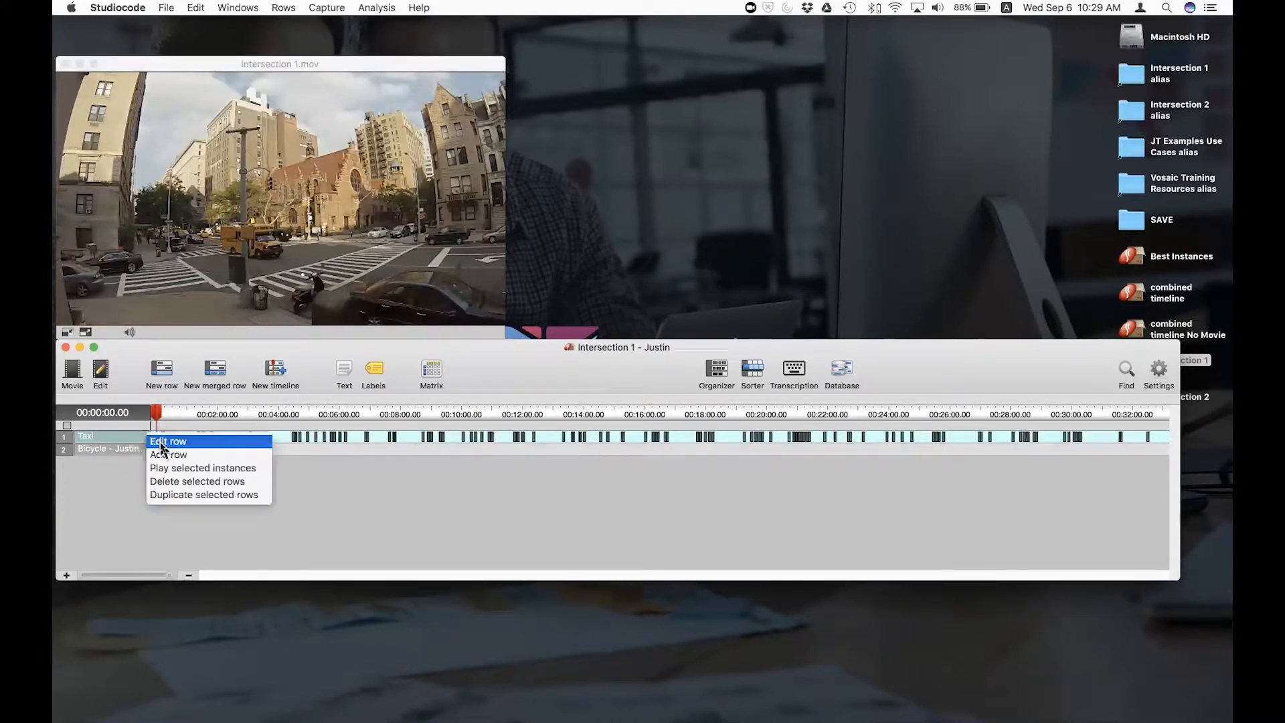
click(160, 442)
click(211, 441)
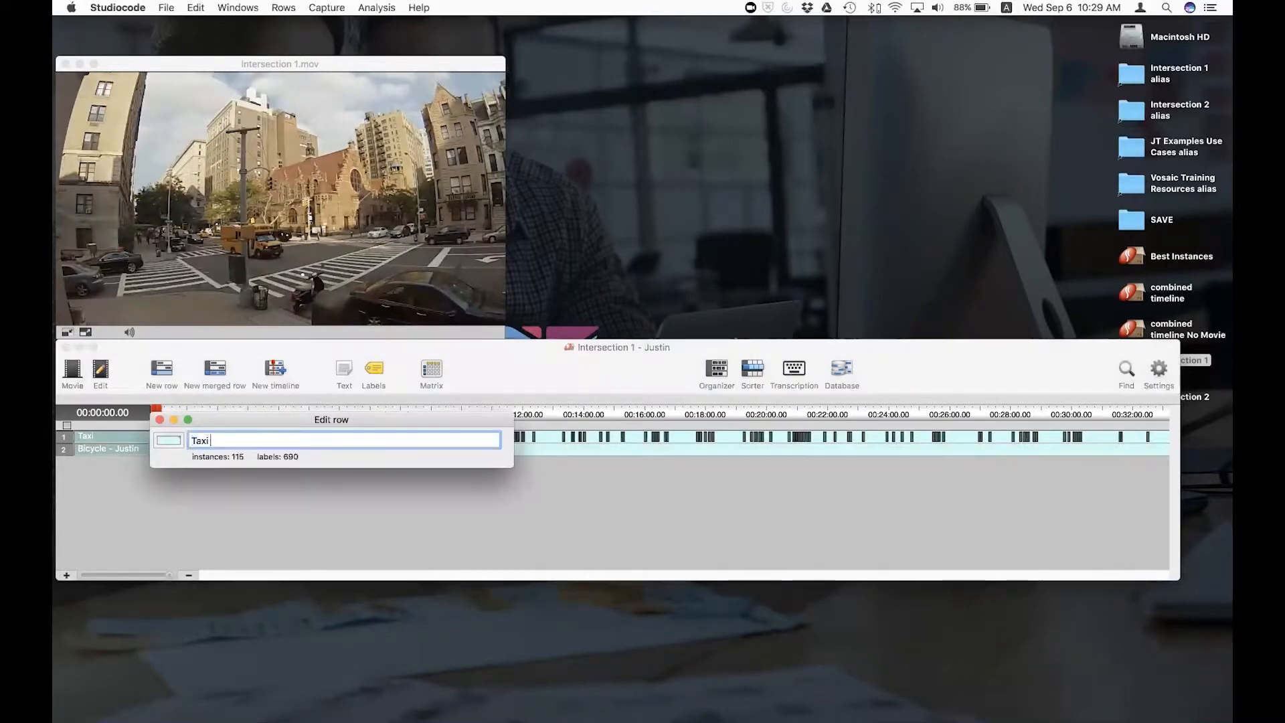
text(- Justni)
key(BackSpace)
key(BackSpace)
text(in)
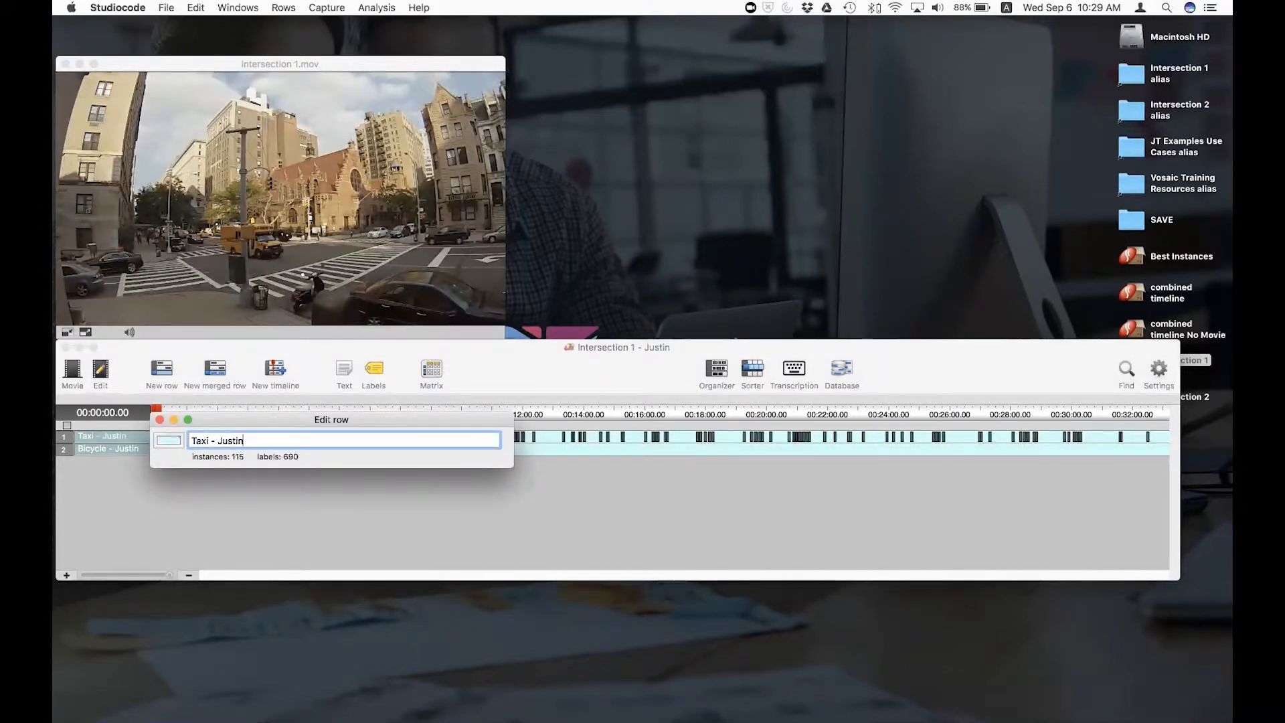
click(160, 419)
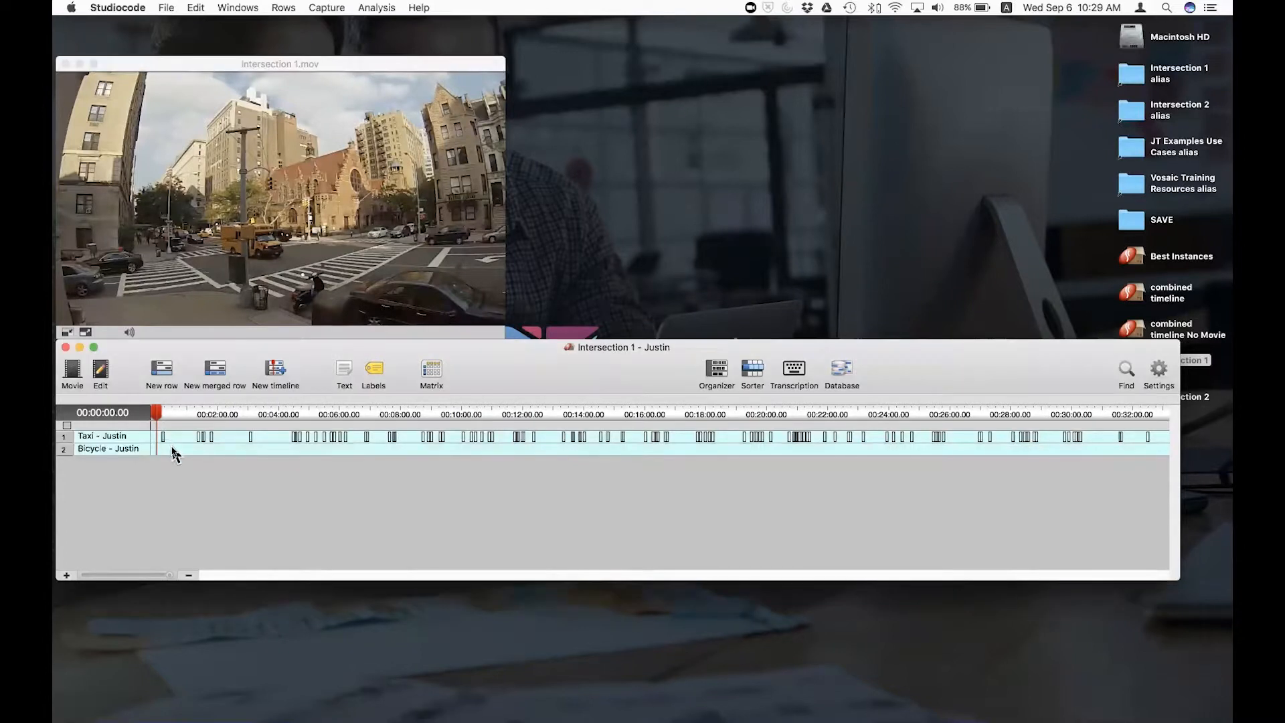
Step: Add three instances to the Bicycle row at about 0:40, 2:37 and 6:44
click(177, 453)
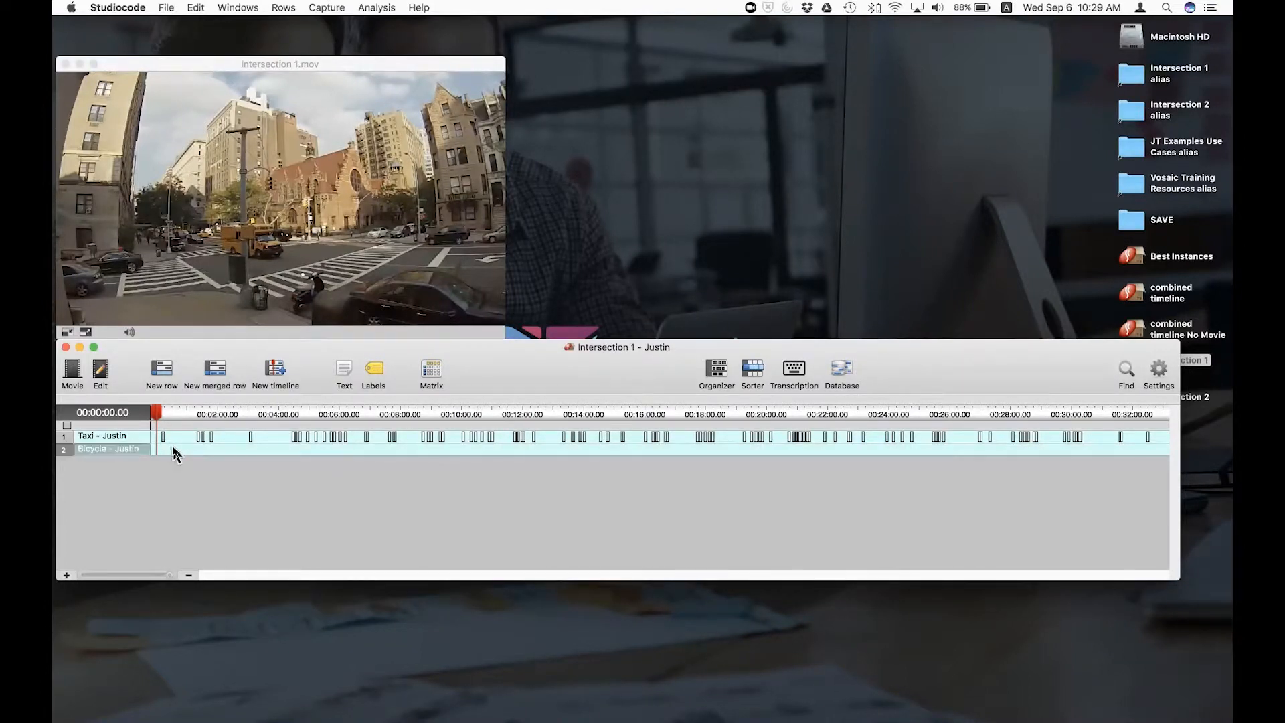
click(234, 451)
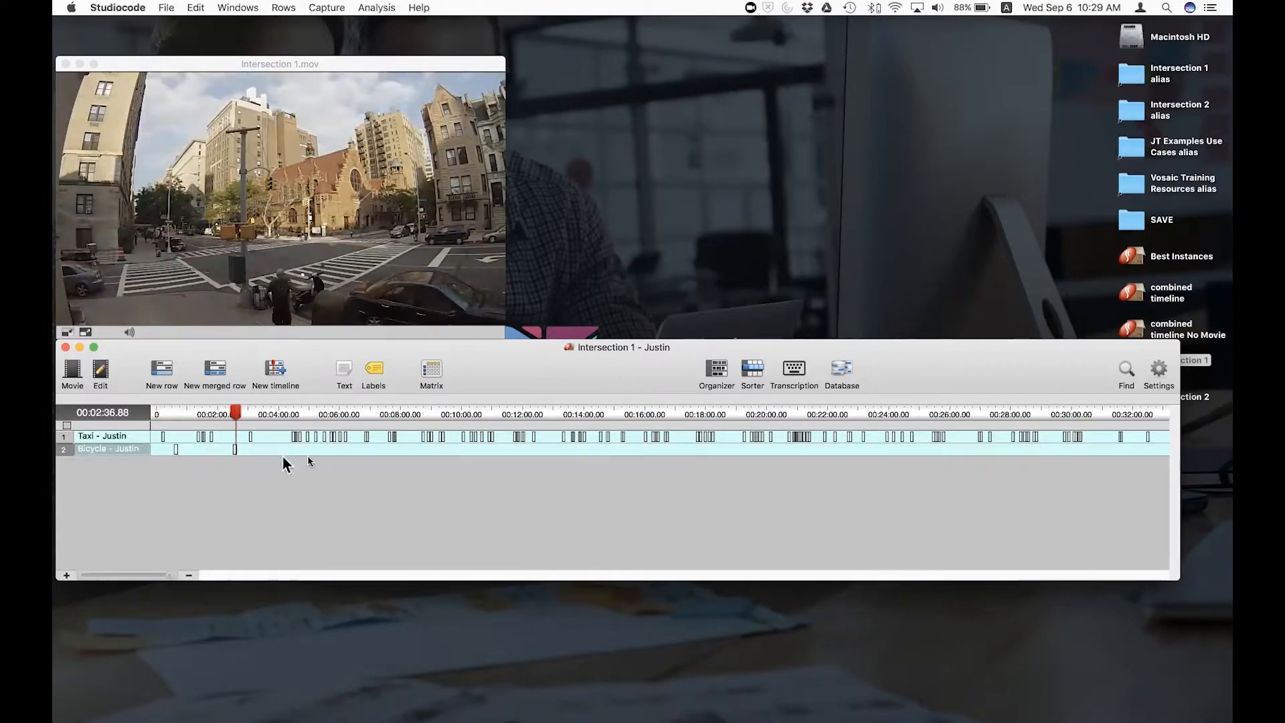
click(362, 450)
Step: Delete the Taxi instances from about 4 to 12 and 17 to 20 minutes, and add a Bicycle instance at about 20:04
drag(290, 433, 503, 434)
key(Delete)
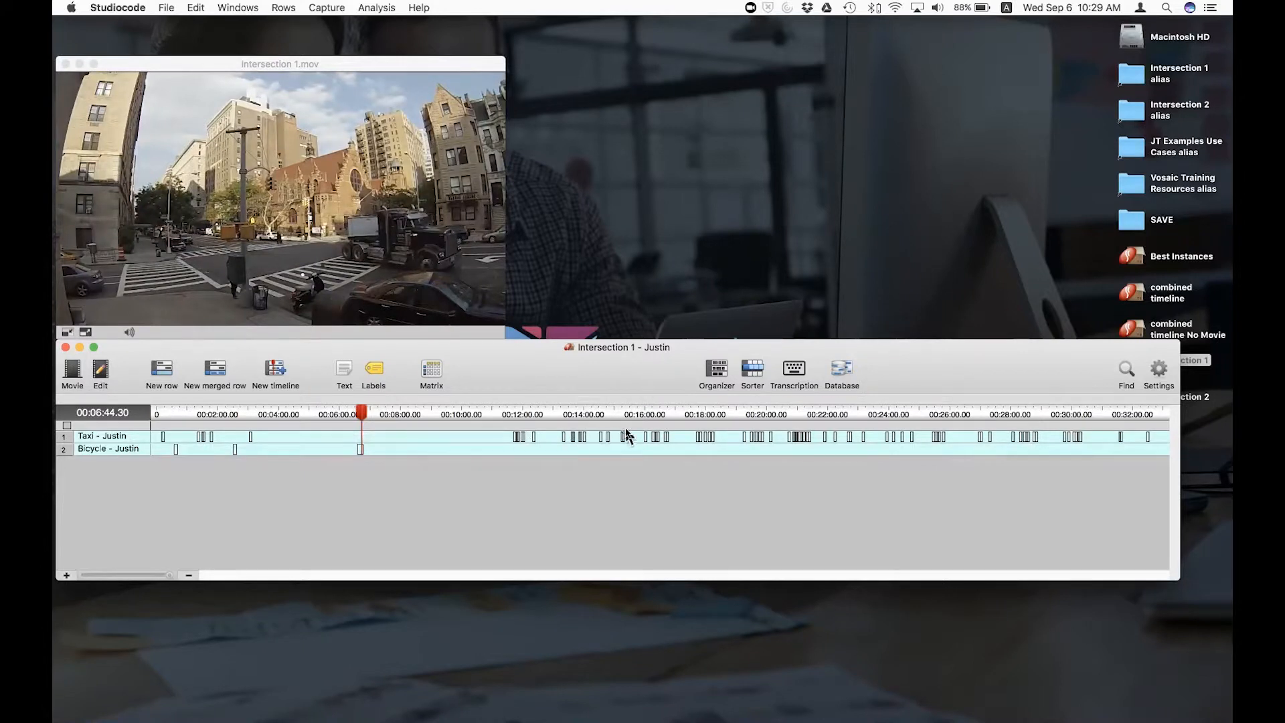
drag(676, 441, 766, 454)
click(767, 453)
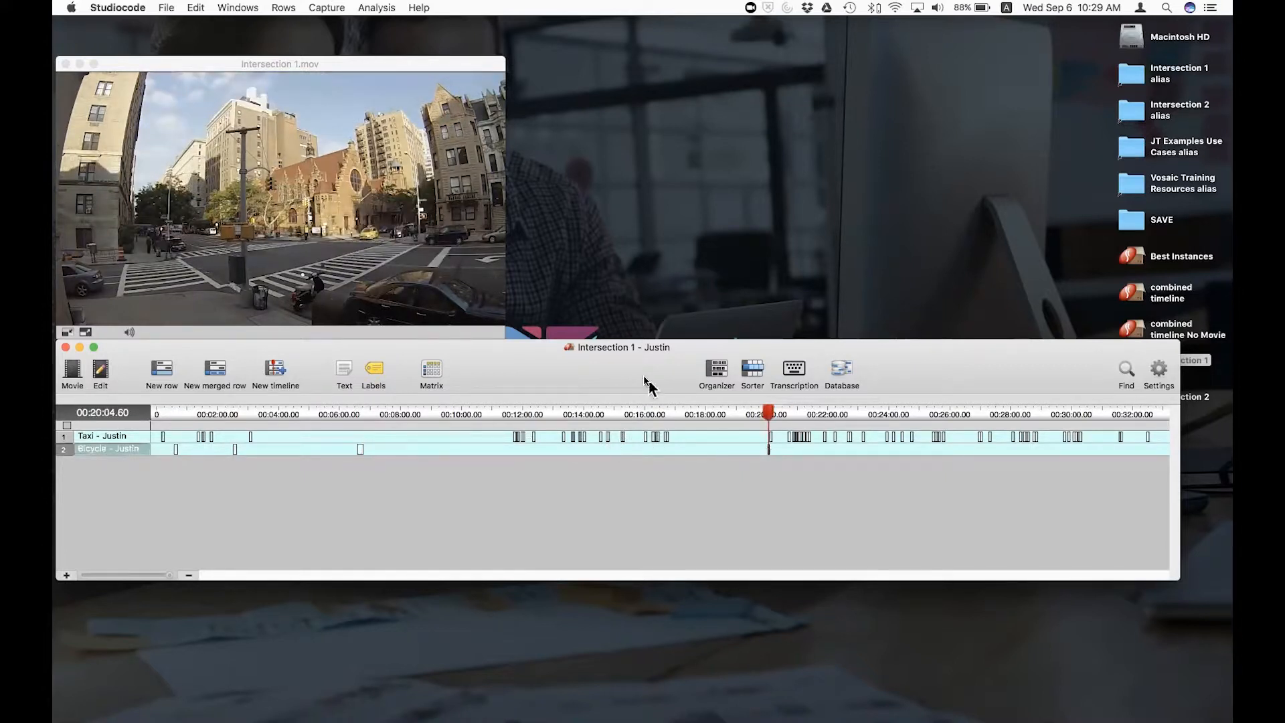
drag(643, 381, 641, 396)
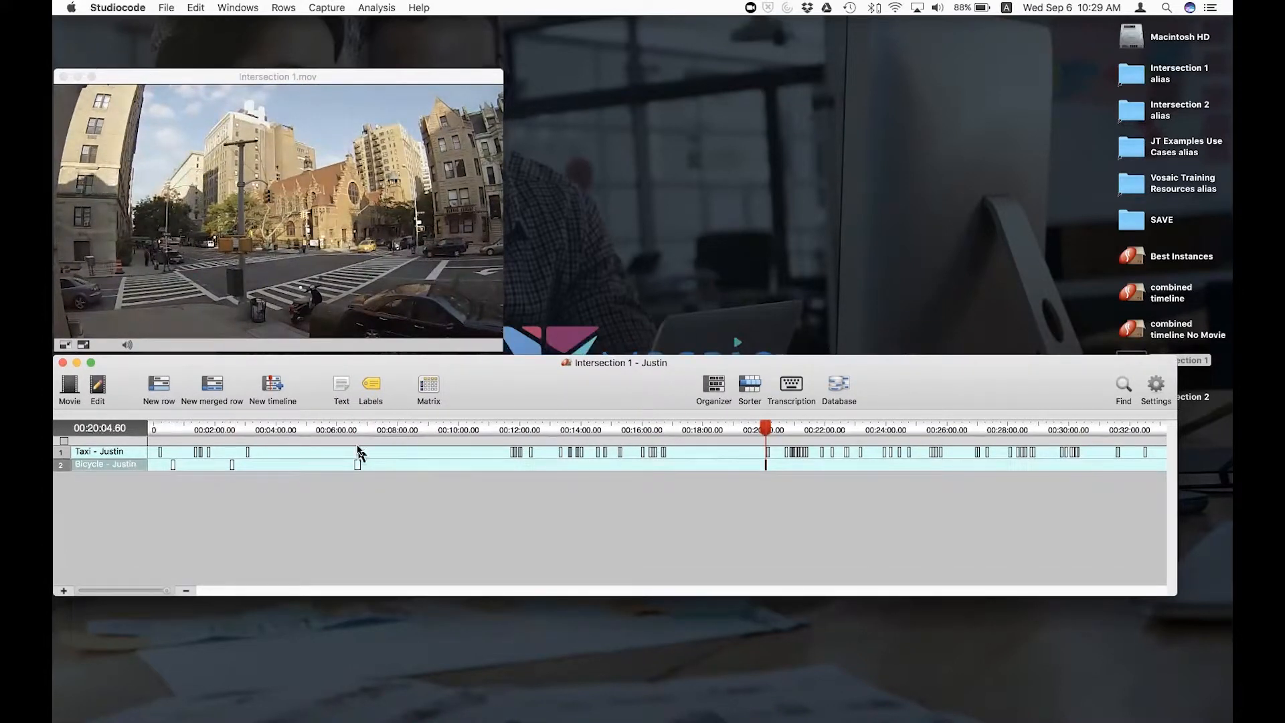
click(393, 467)
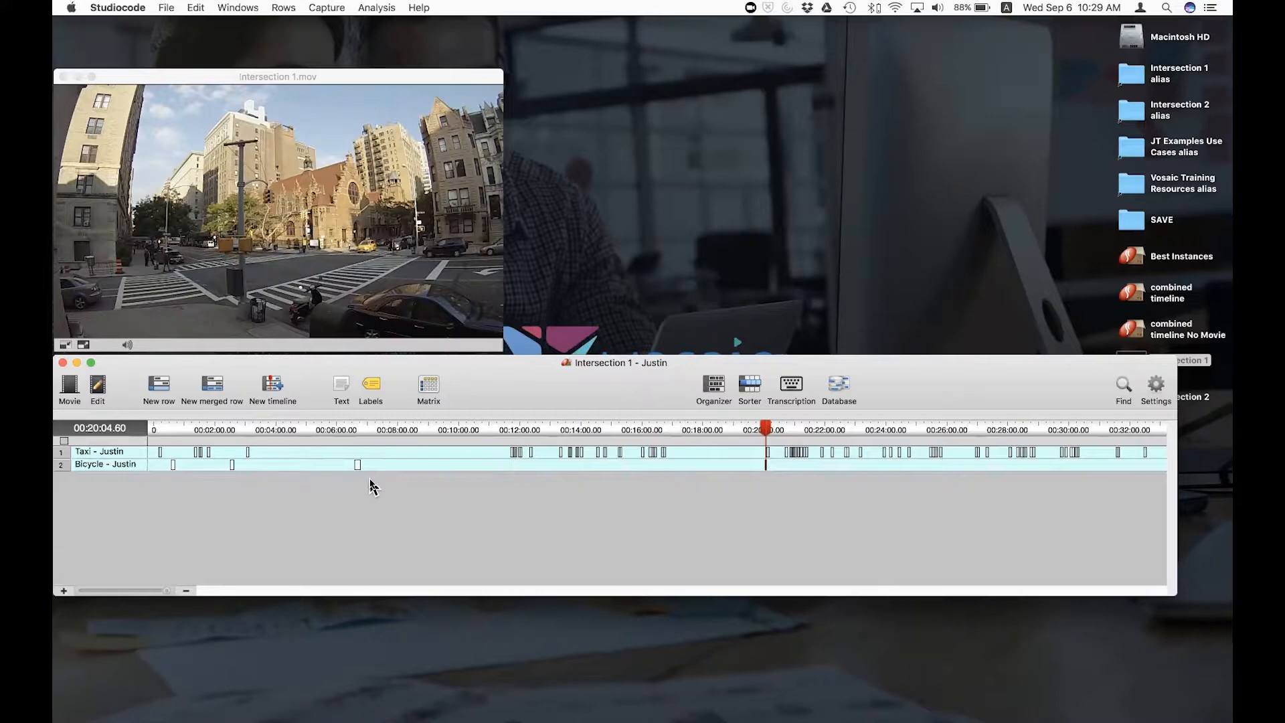
drag(526, 395, 536, 396)
Step: Export the timeline as an XML edit list to the Desktop, named "XML Edit list -" followed by the coder's name
mouse_move(302, 317)
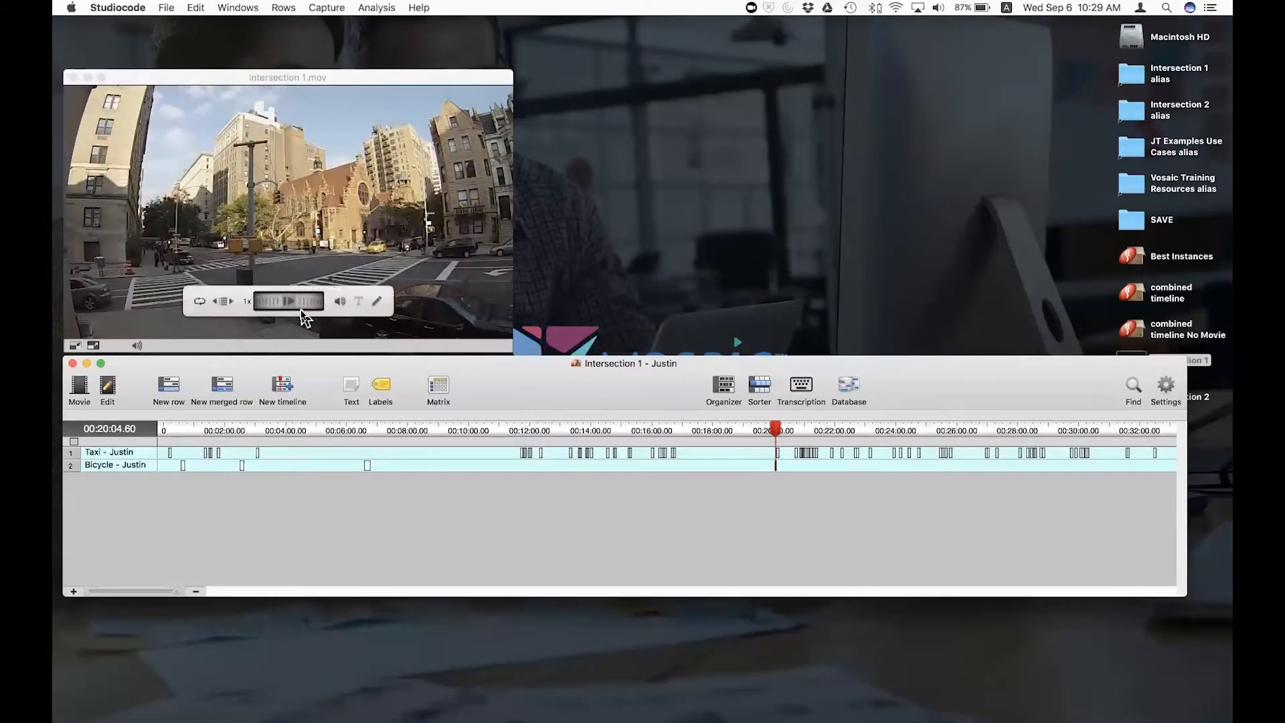
click(166, 10)
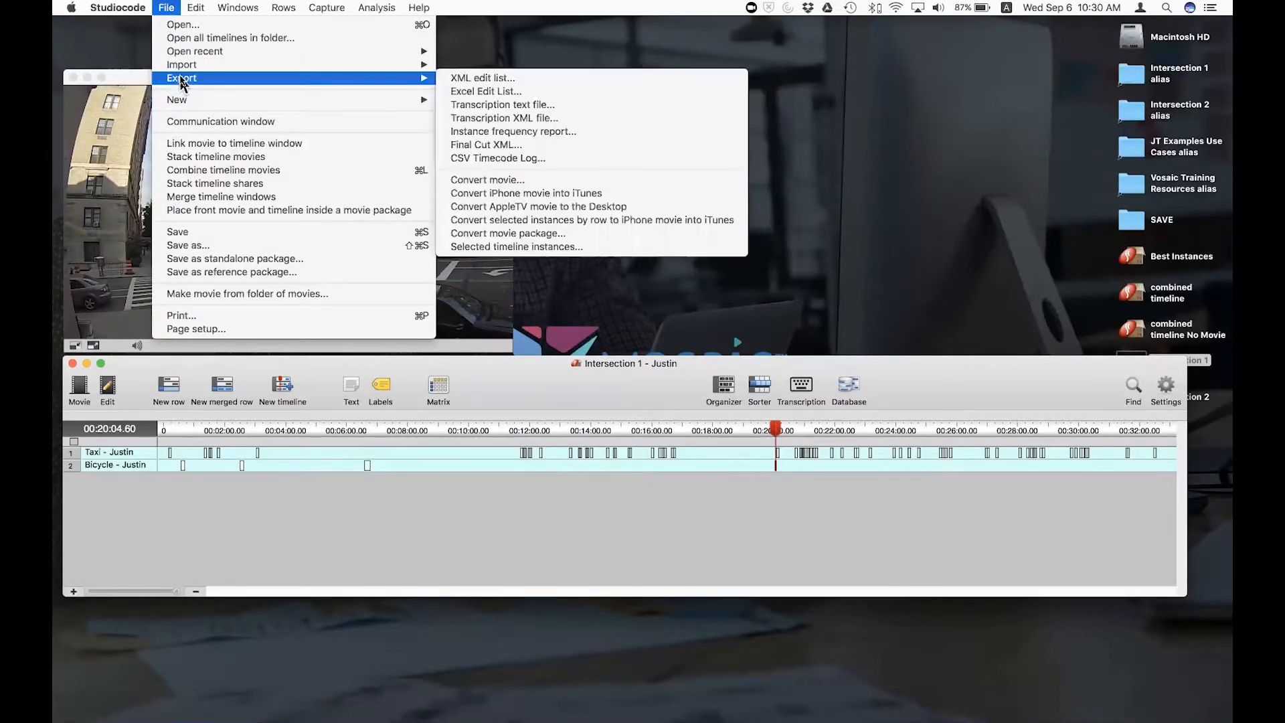
click(172, 12)
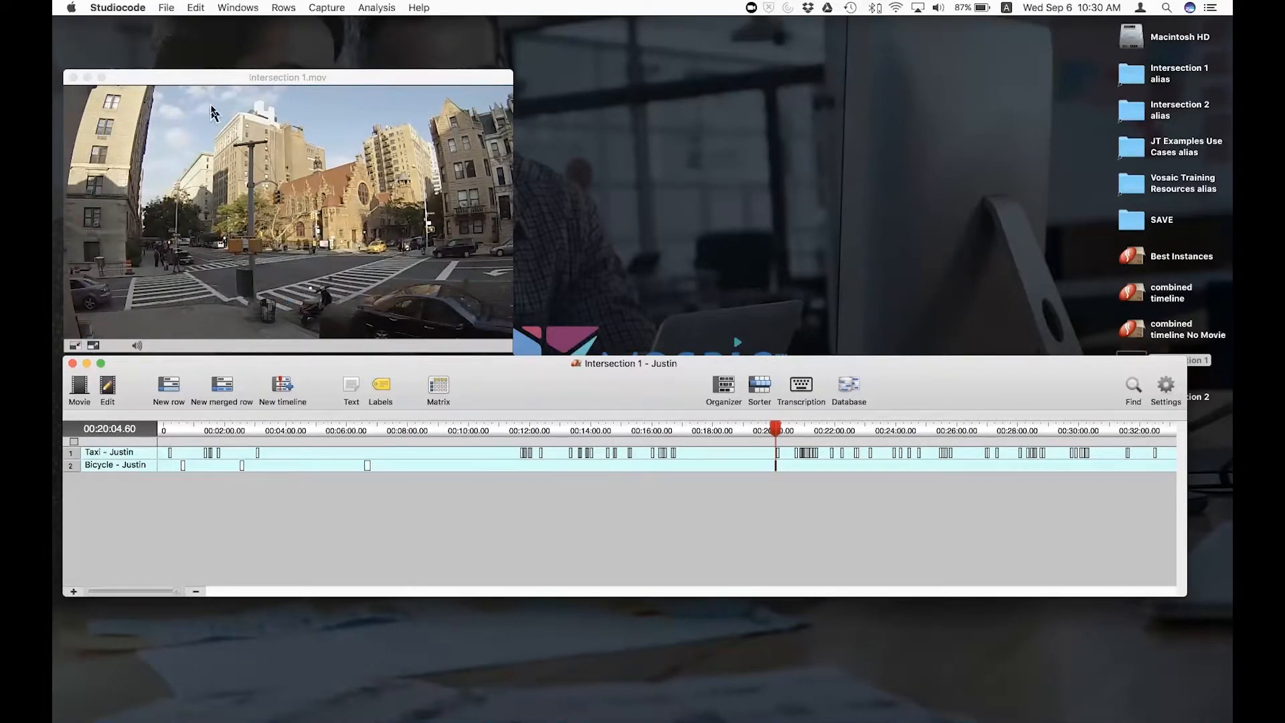
click(171, 10)
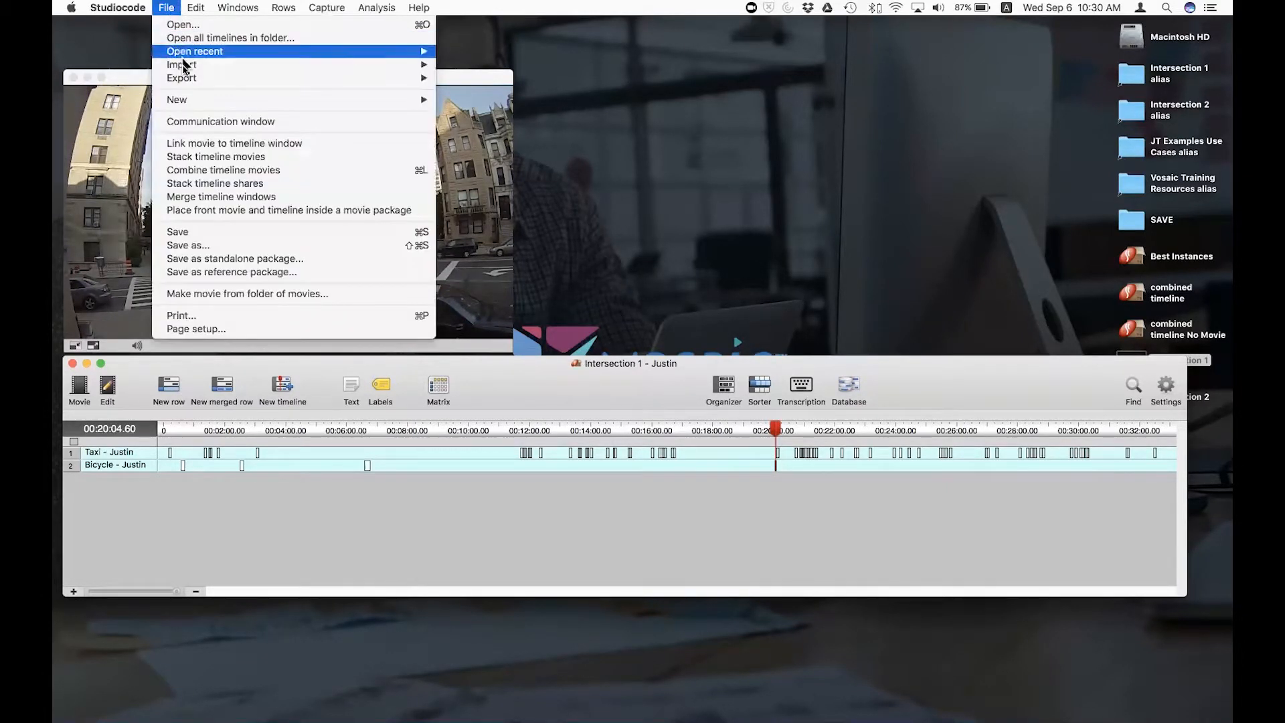
mouse_move(428, 79)
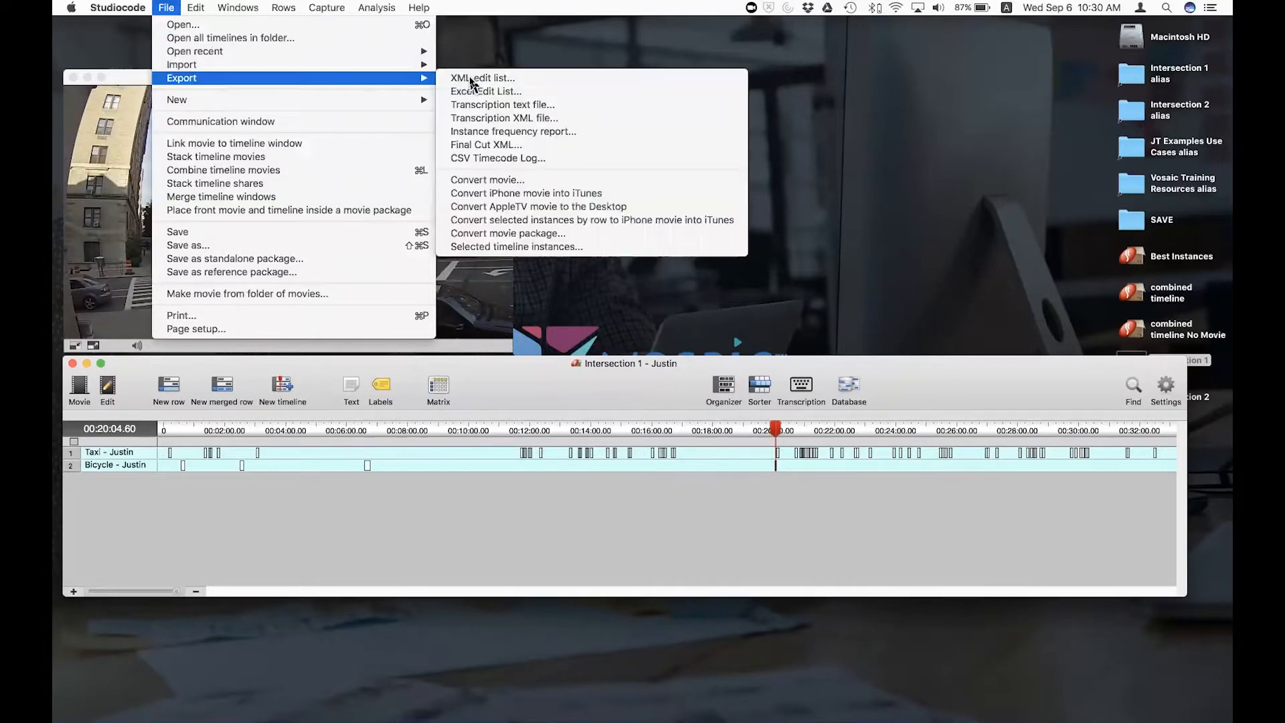
click(481, 78)
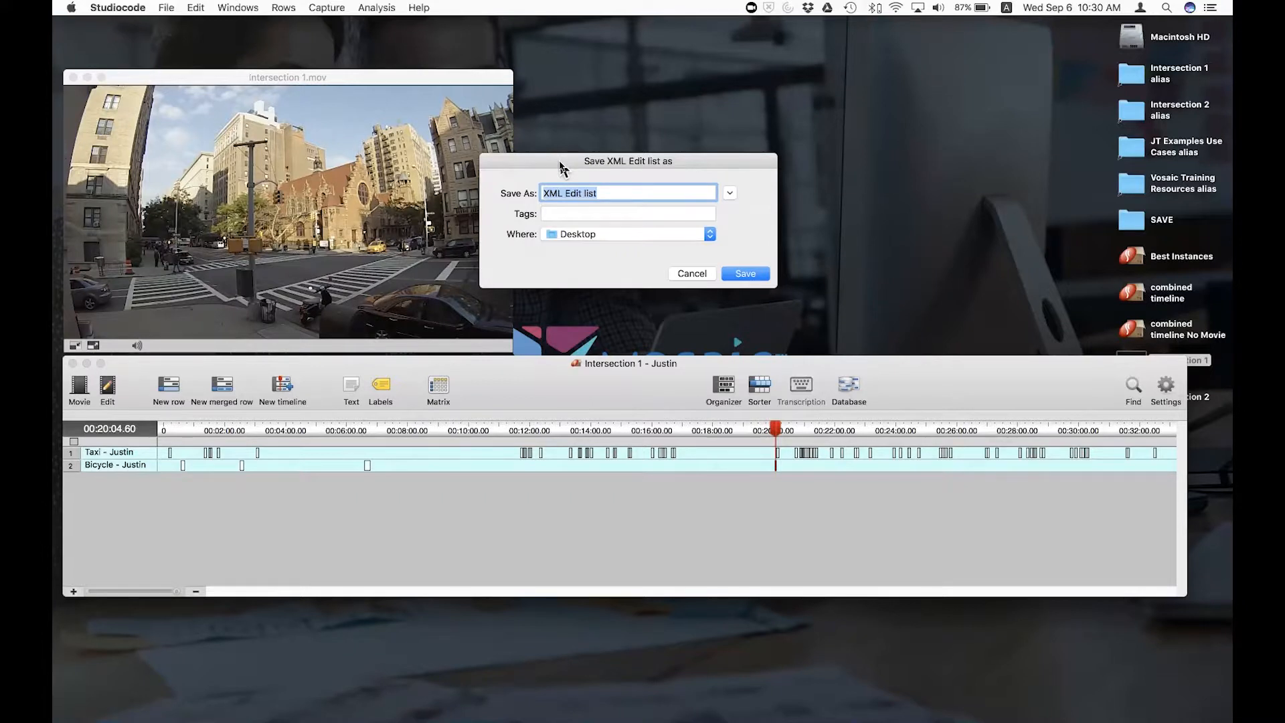
key(Right)
text(- Justin)
click(740, 276)
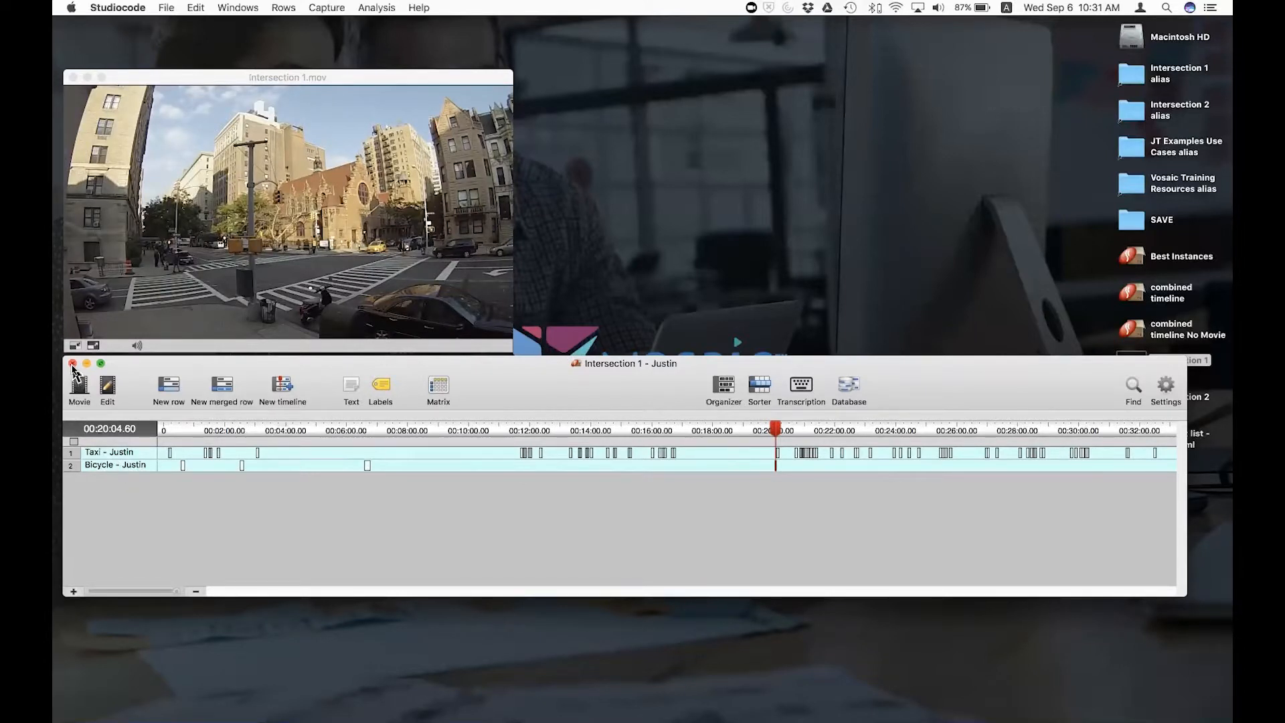
Step: Close the coder's own timeline and open only the Intersection 1 timeline from the Intersection 1 copy package
click(72, 363)
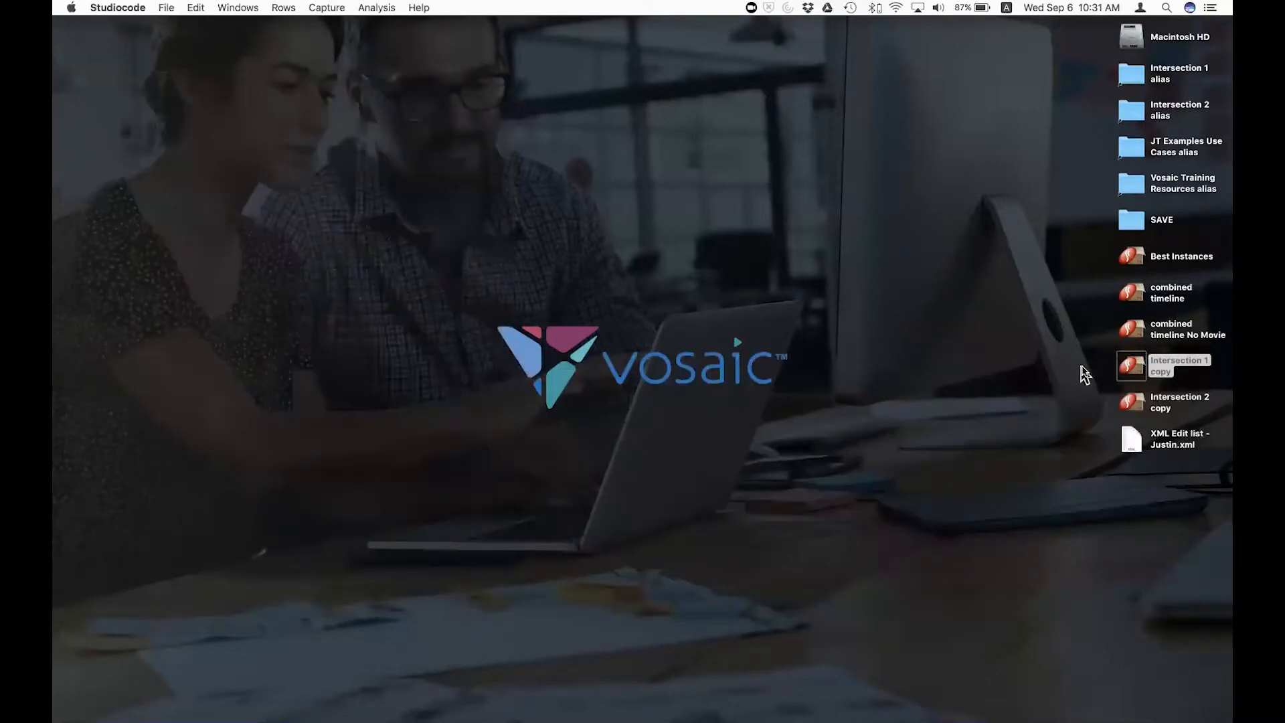
double_click(1125, 366)
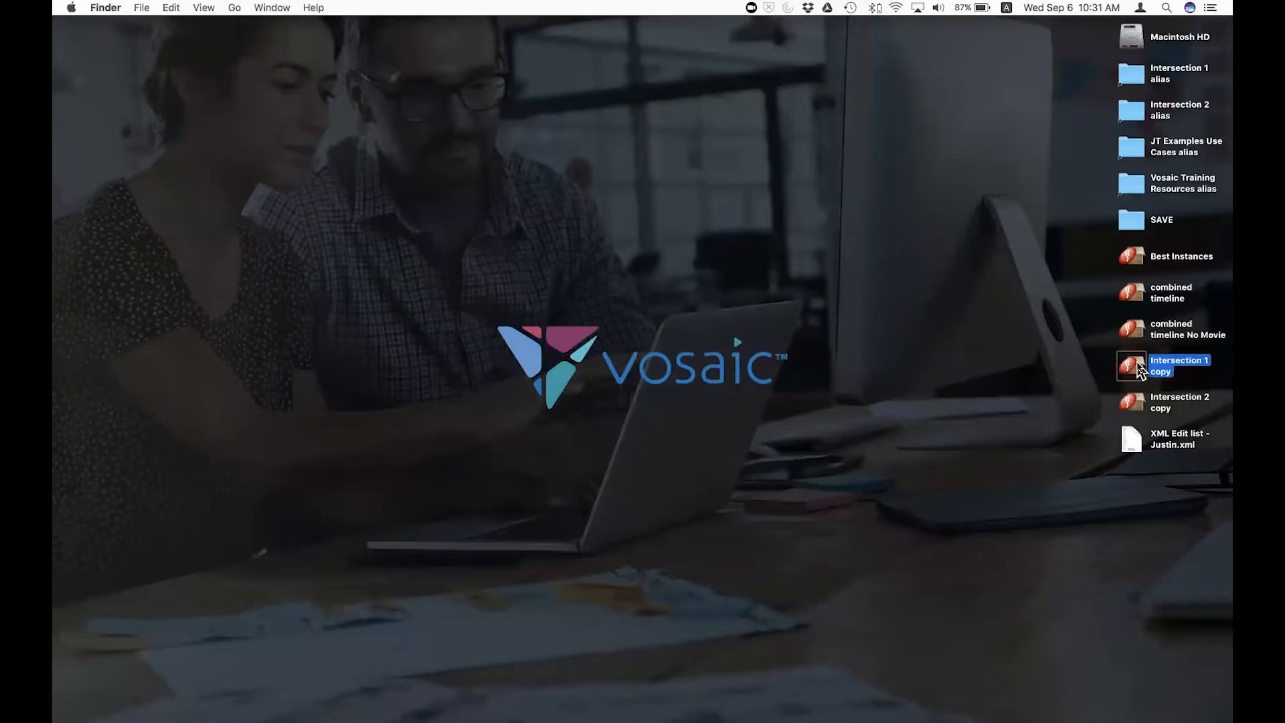
click(585, 207)
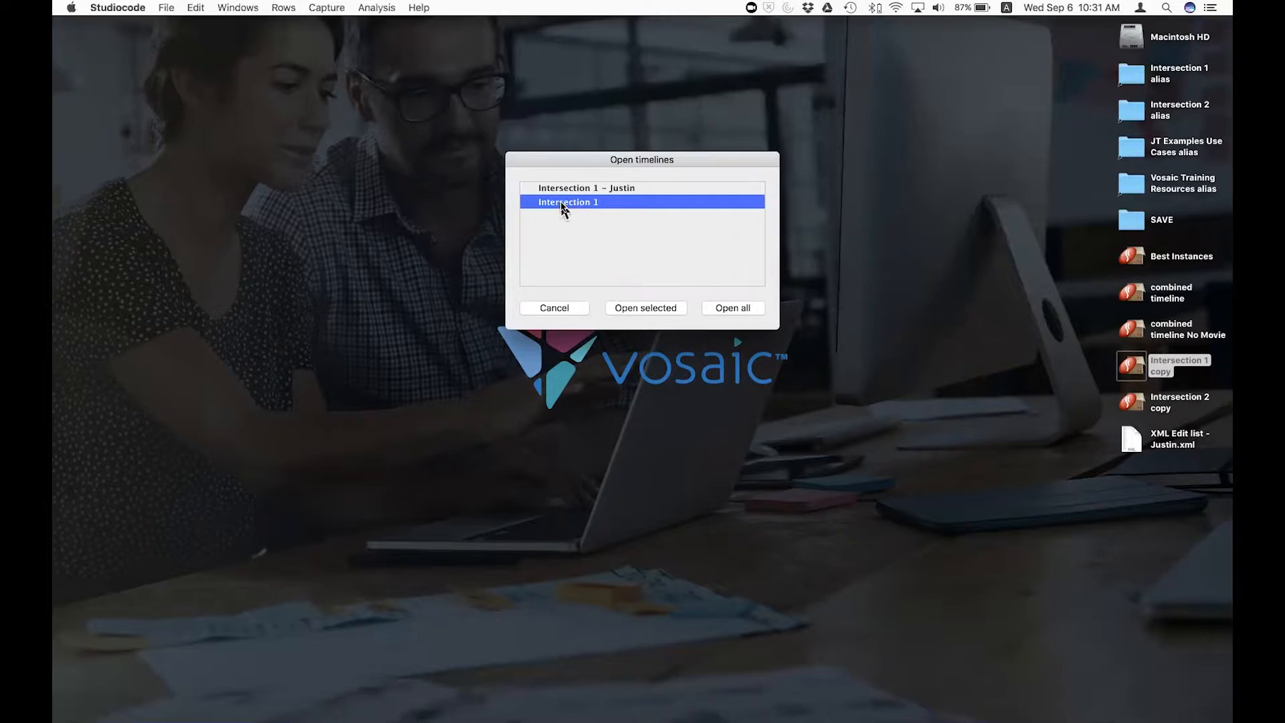
click(617, 307)
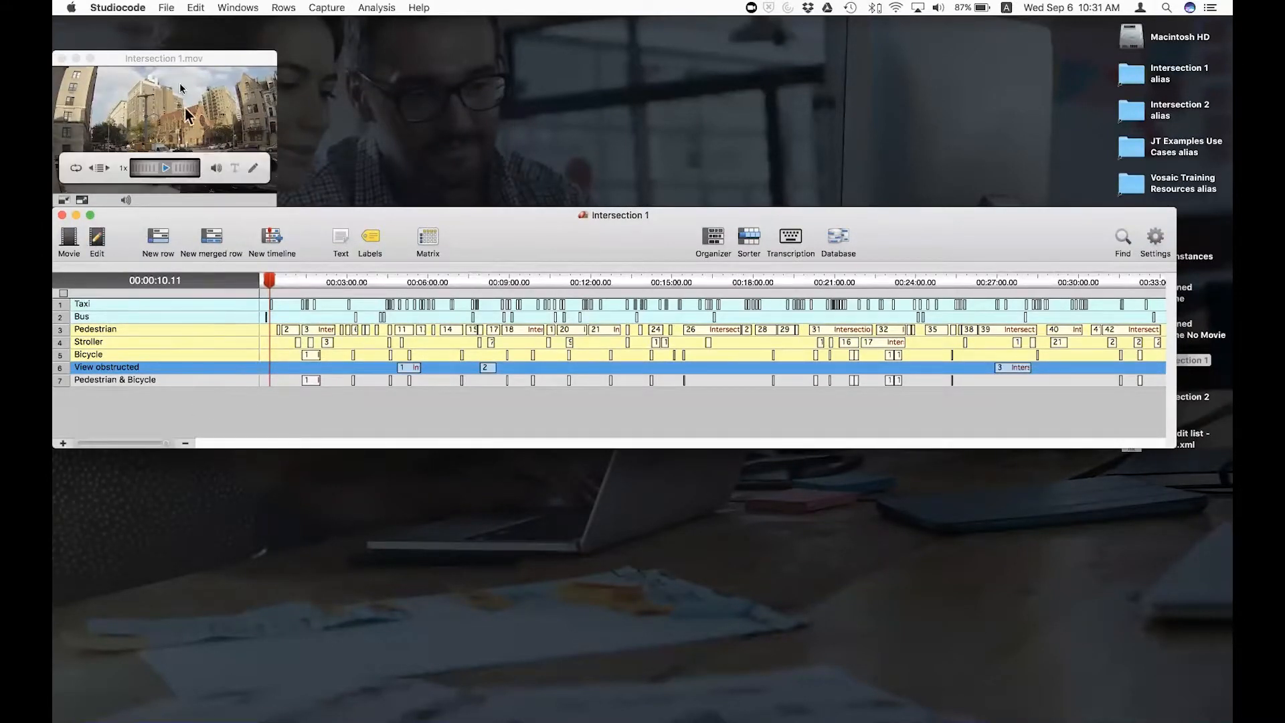
Step: Import the coder's XML edit list from the Desktop into the Intersection 1 timeline, with Merge instances enabled
click(167, 8)
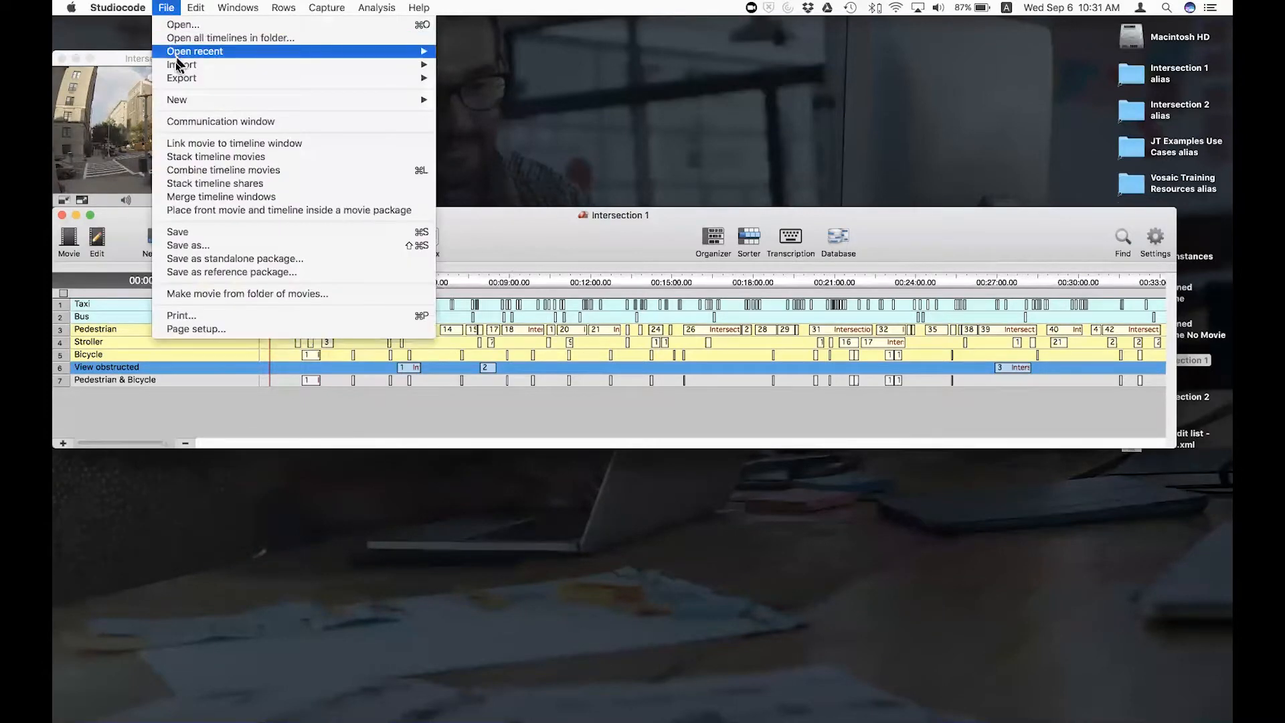
mouse_move(179, 67)
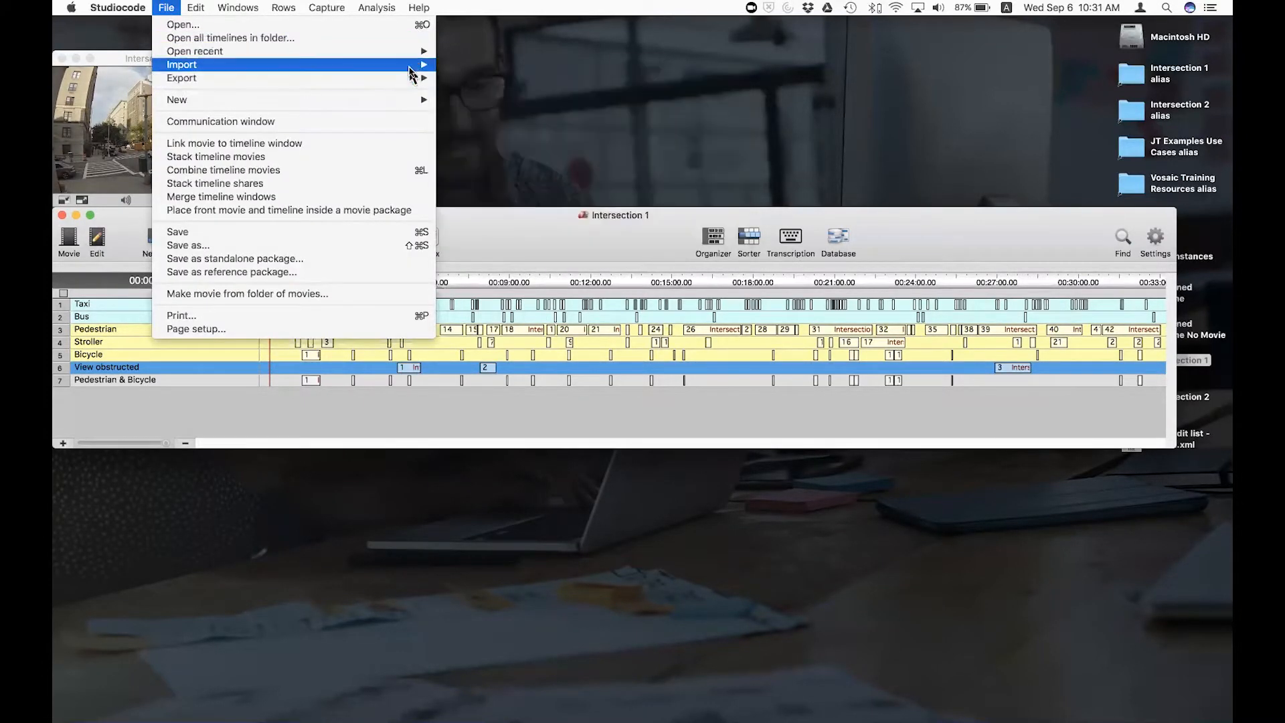
click(466, 78)
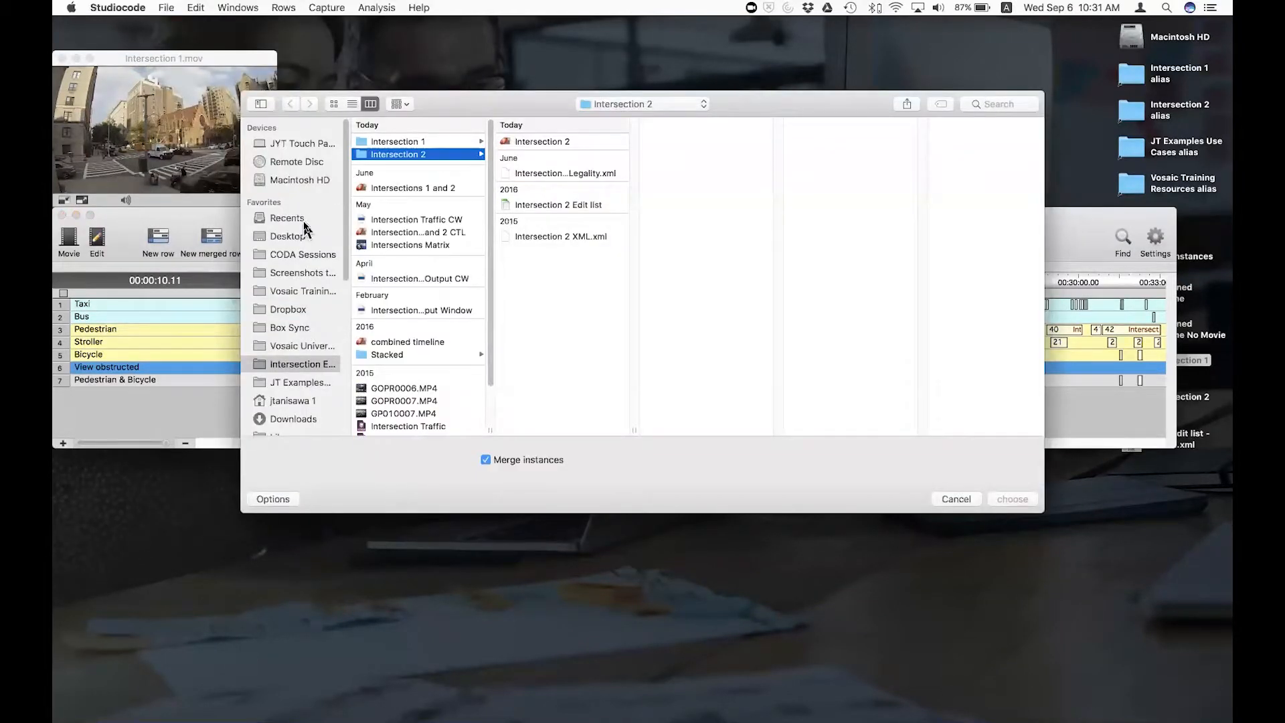
click(302, 235)
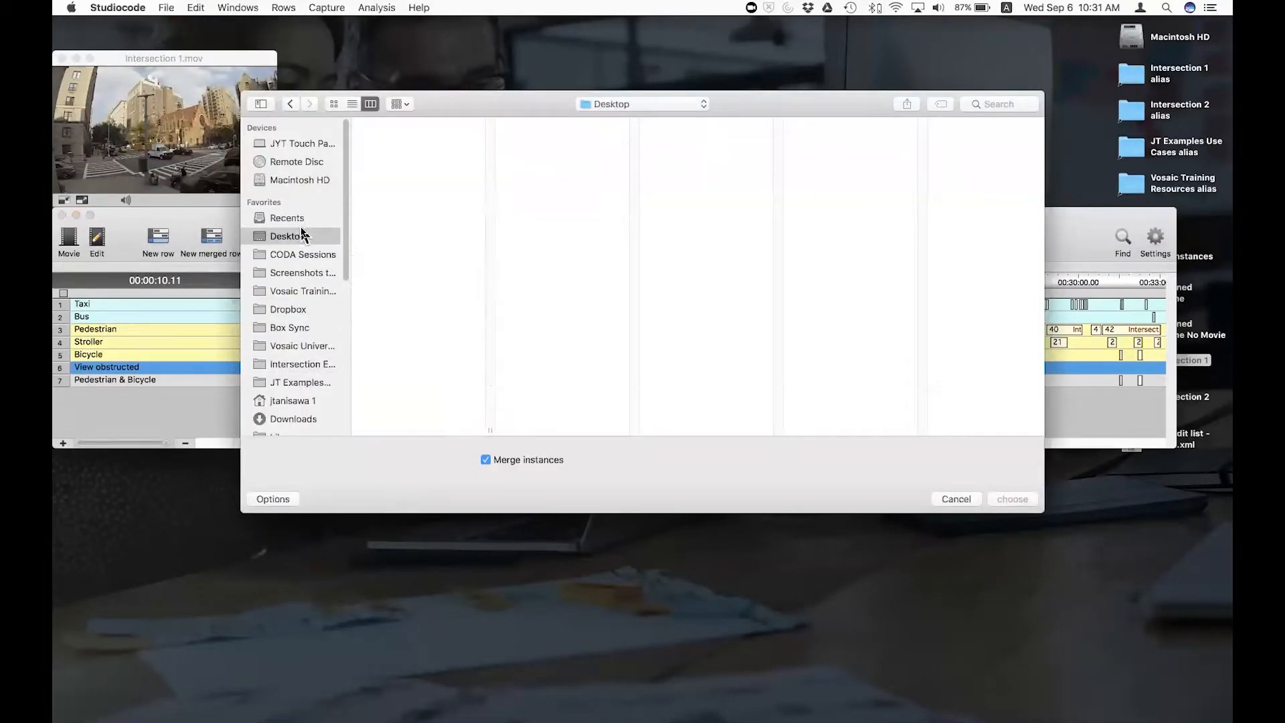
click(431, 219)
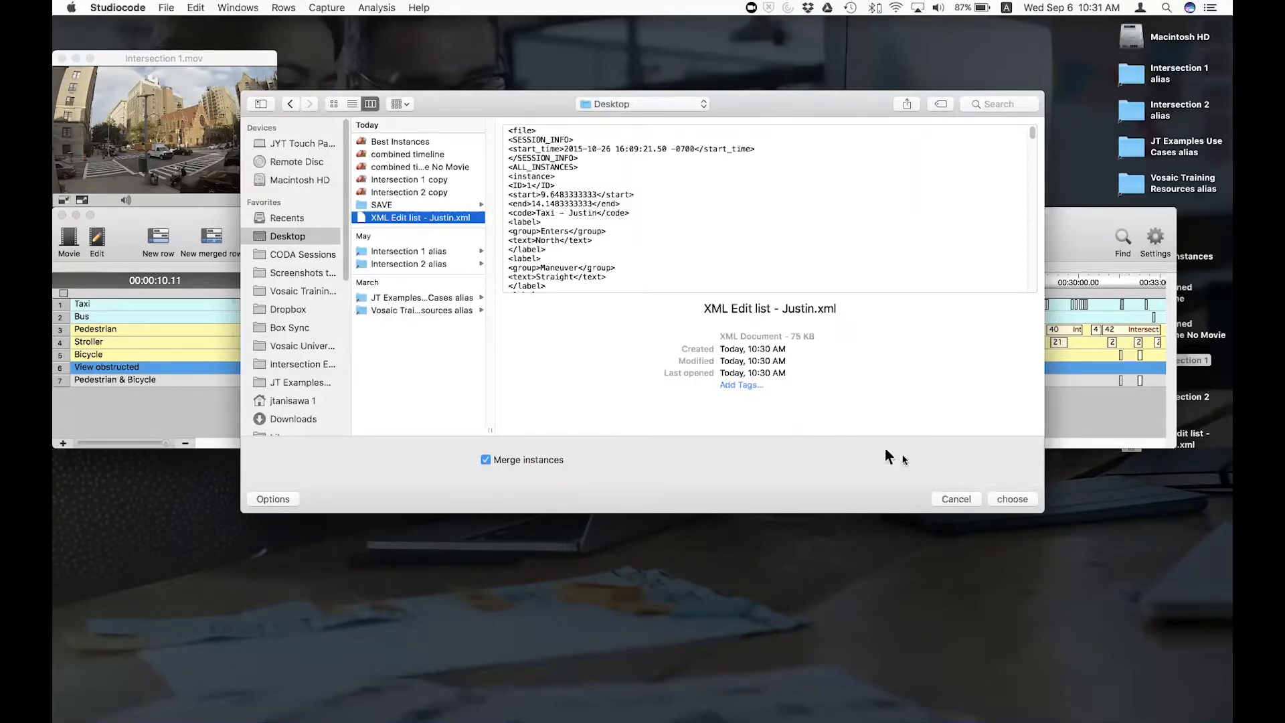
click(1011, 499)
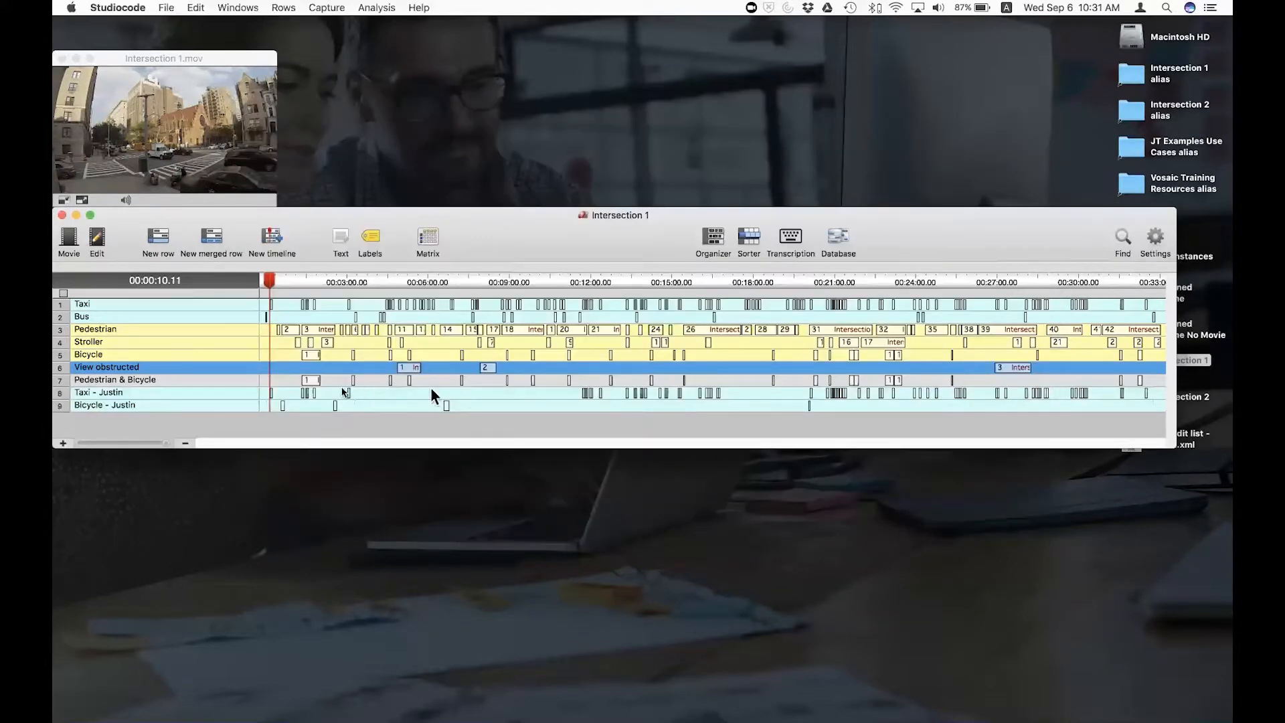
Step: Sort the timeline's rows by name and select the original and the coder's Taxi rows in turn to compare them
click(247, 405)
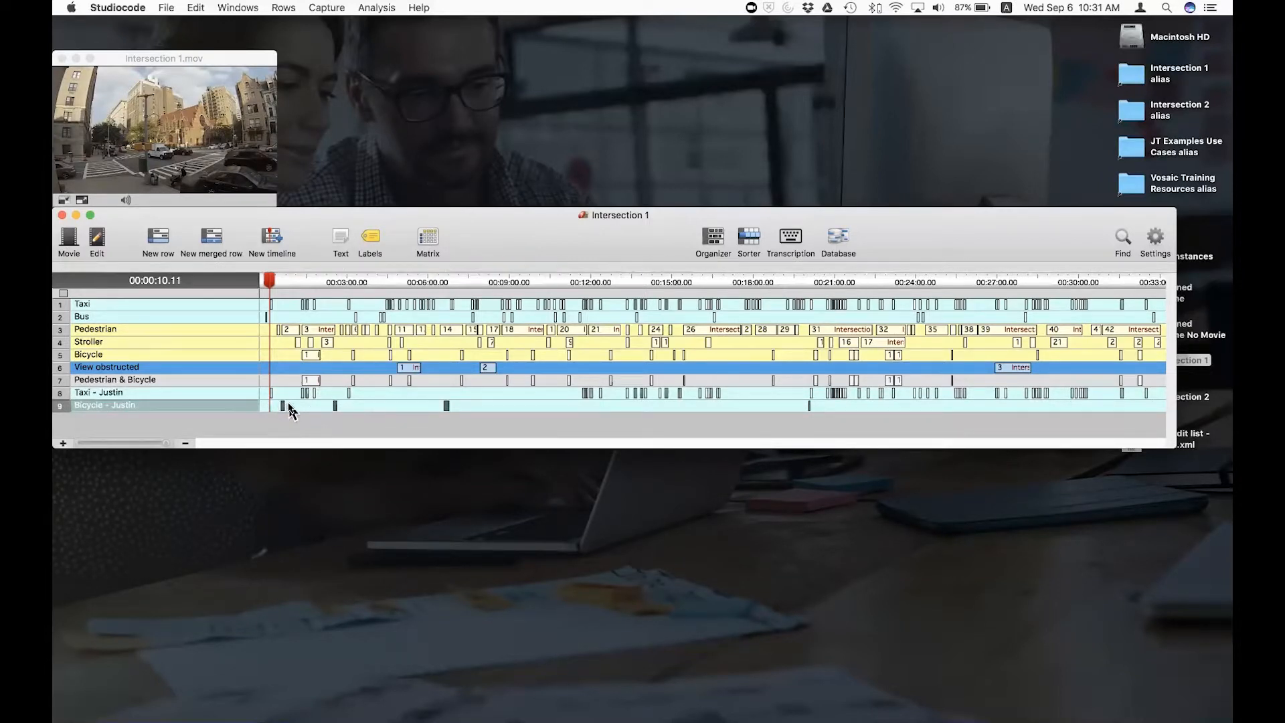
click(291, 411)
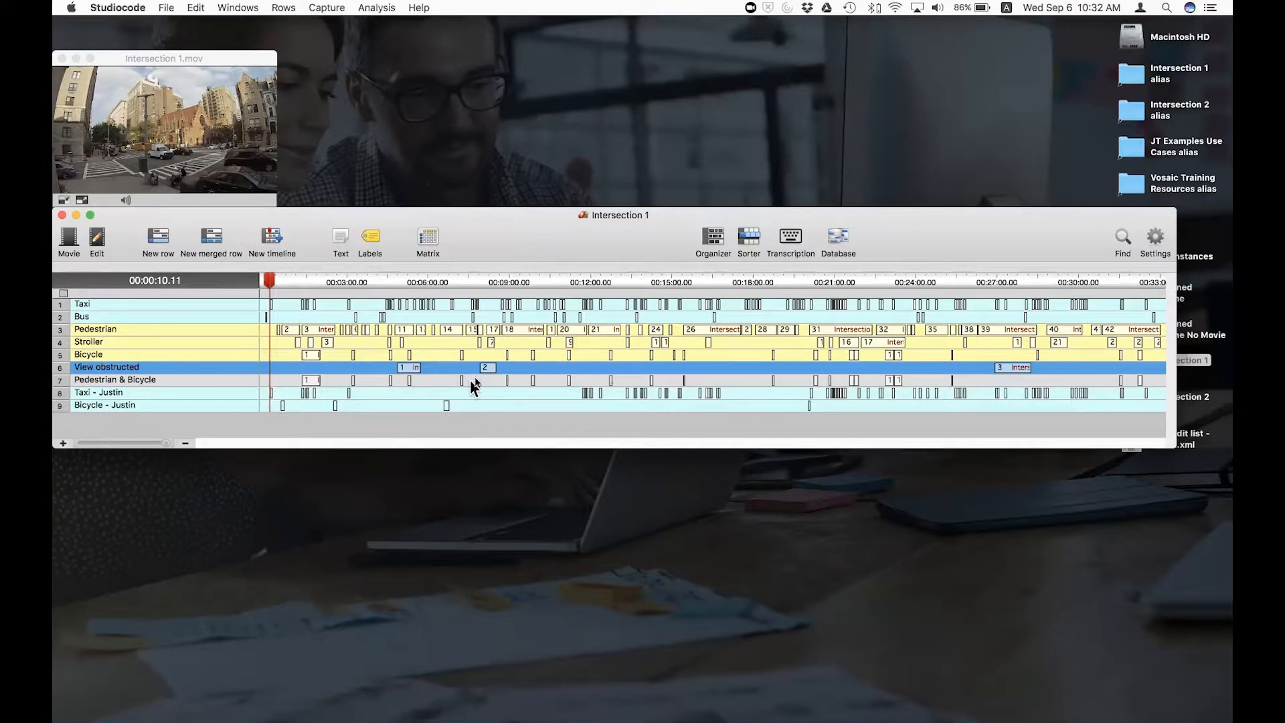
click(278, 9)
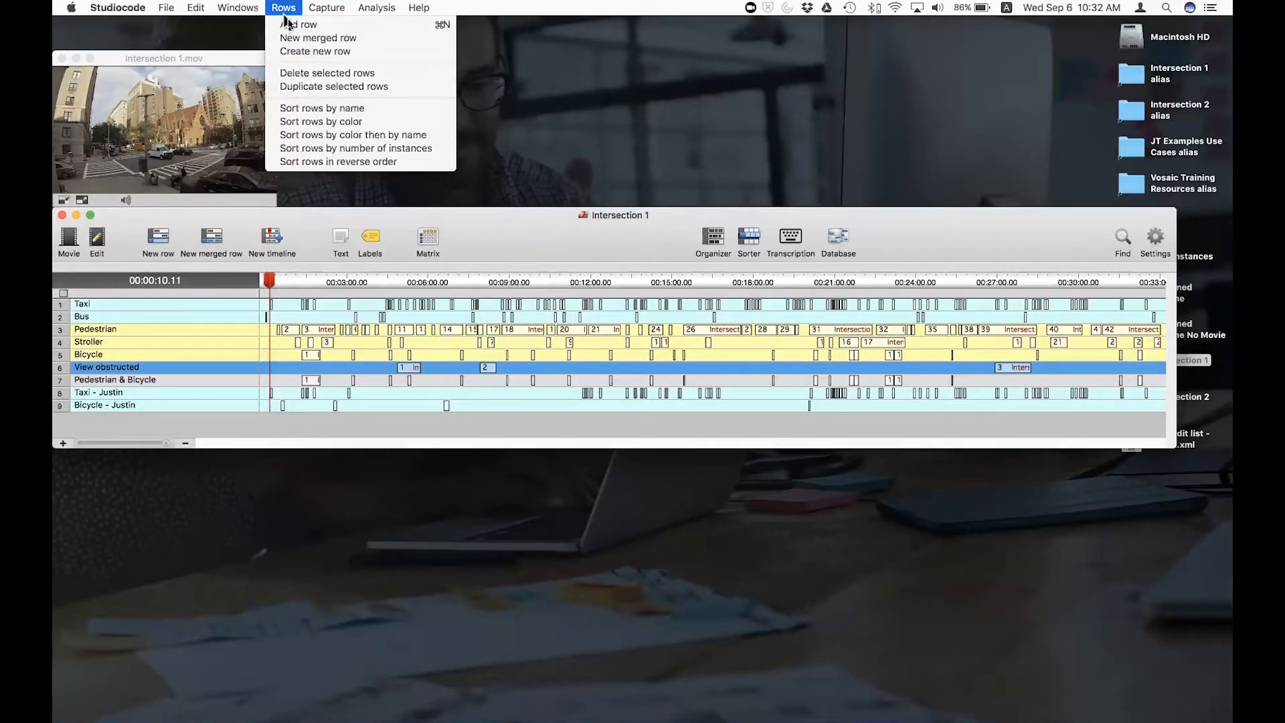
click(319, 111)
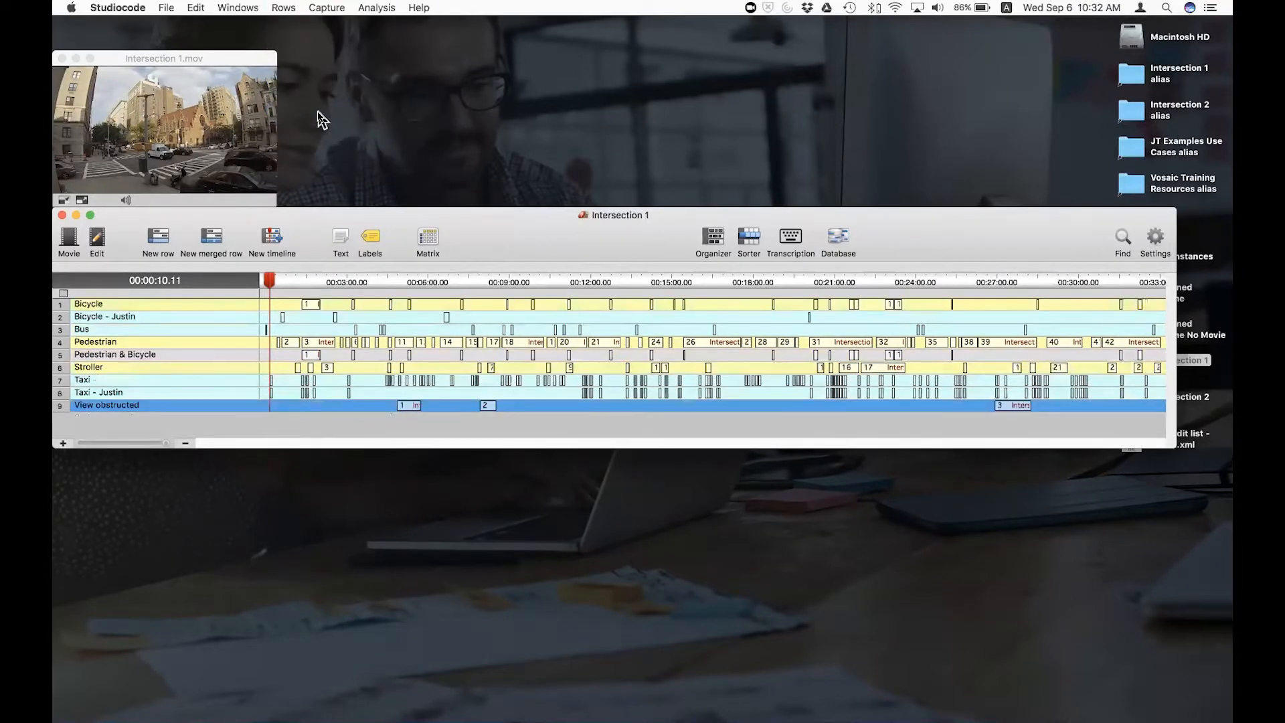
click(65, 381)
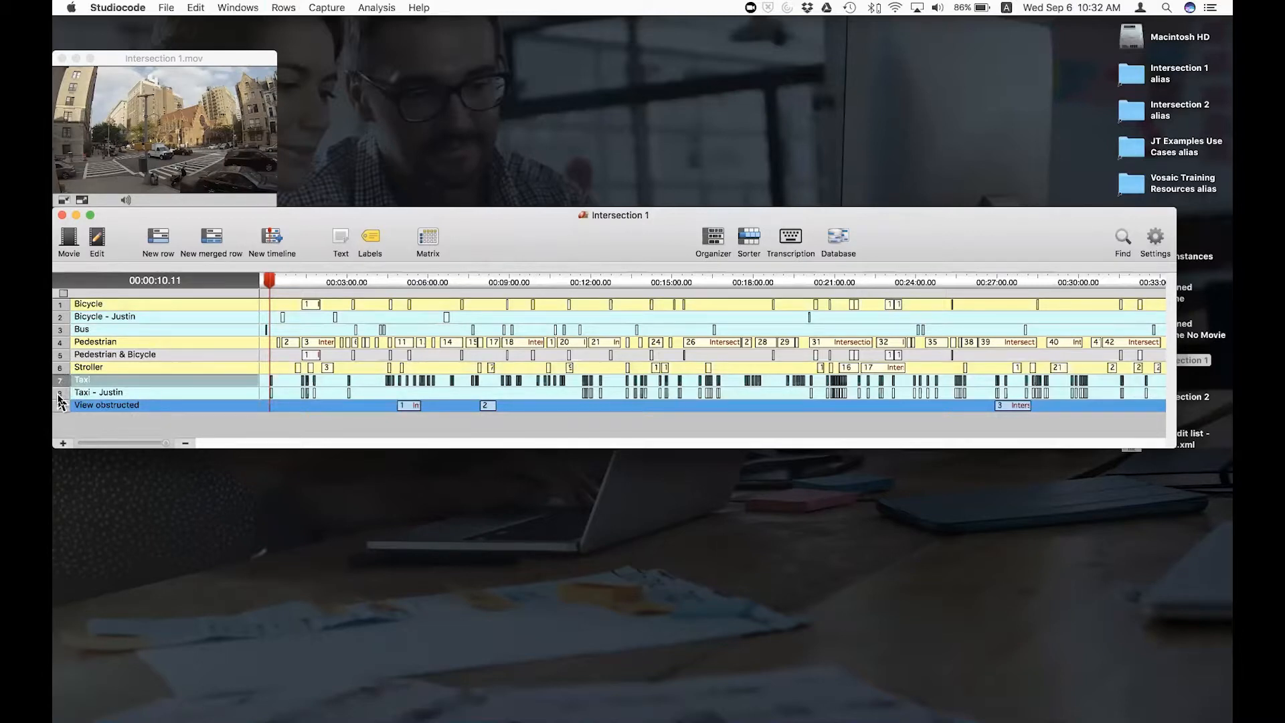
click(59, 395)
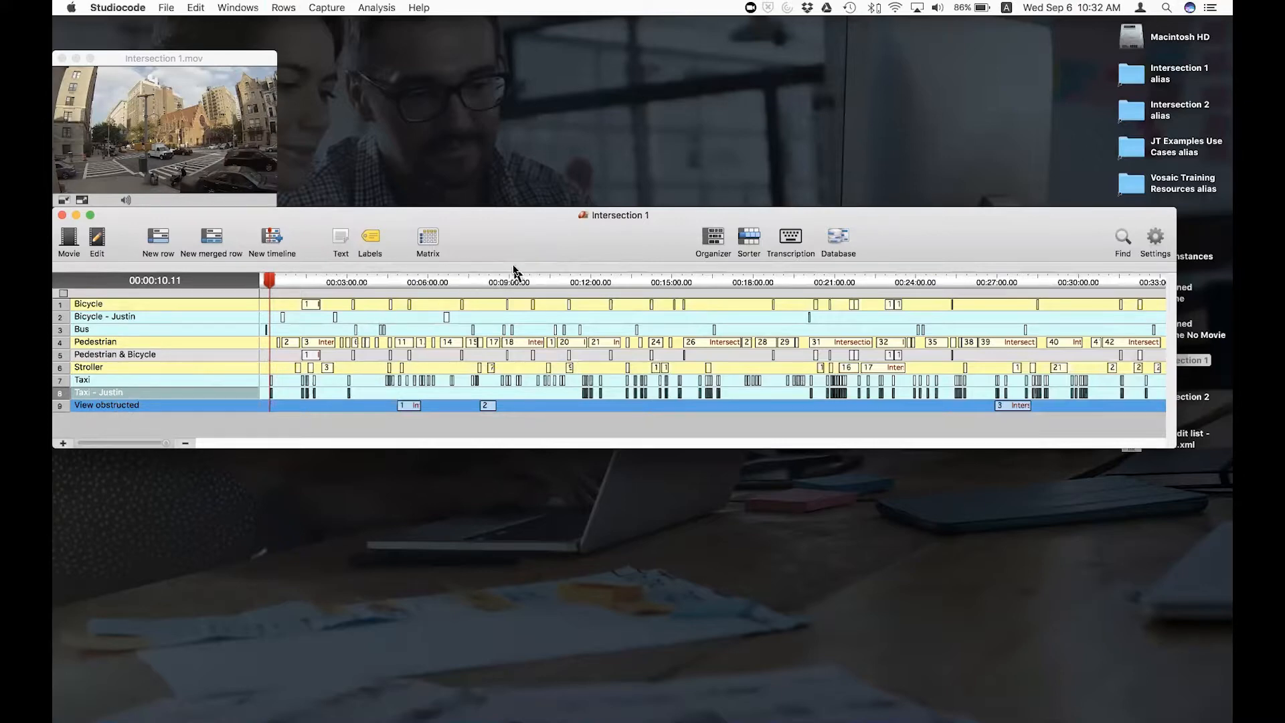
drag(610, 248, 621, 287)
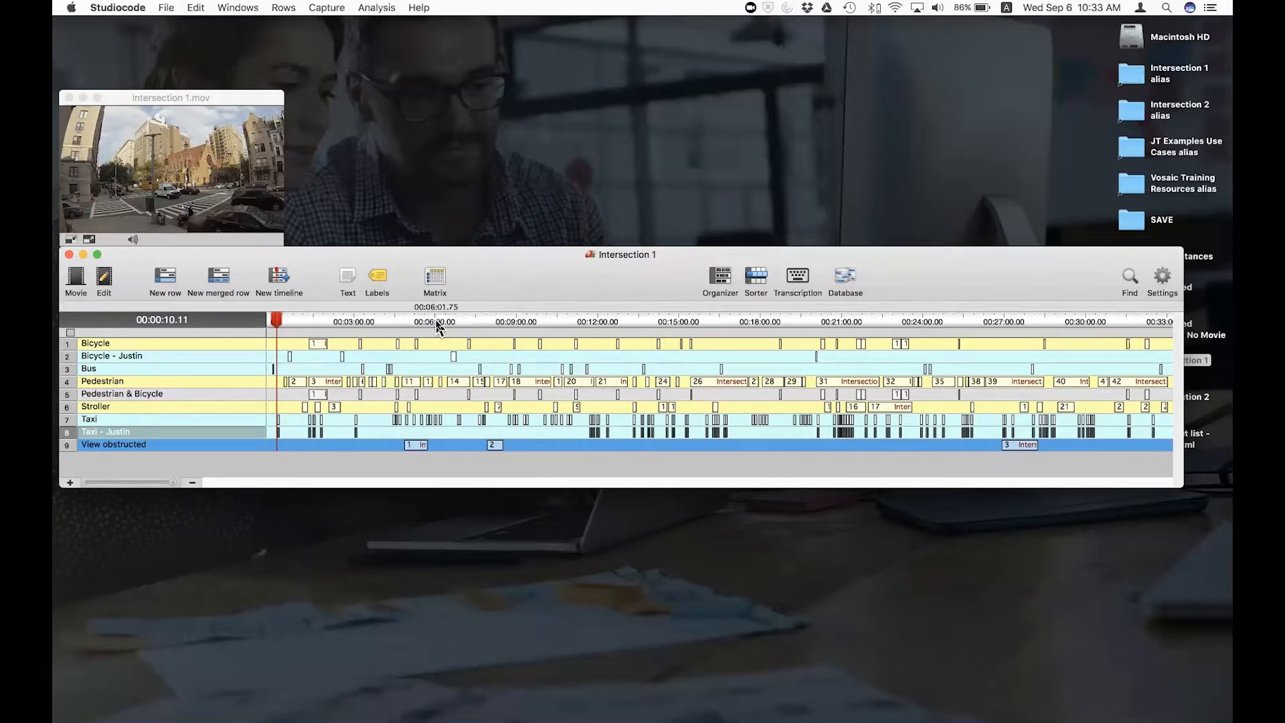
mouse_move(280, 197)
click(167, 7)
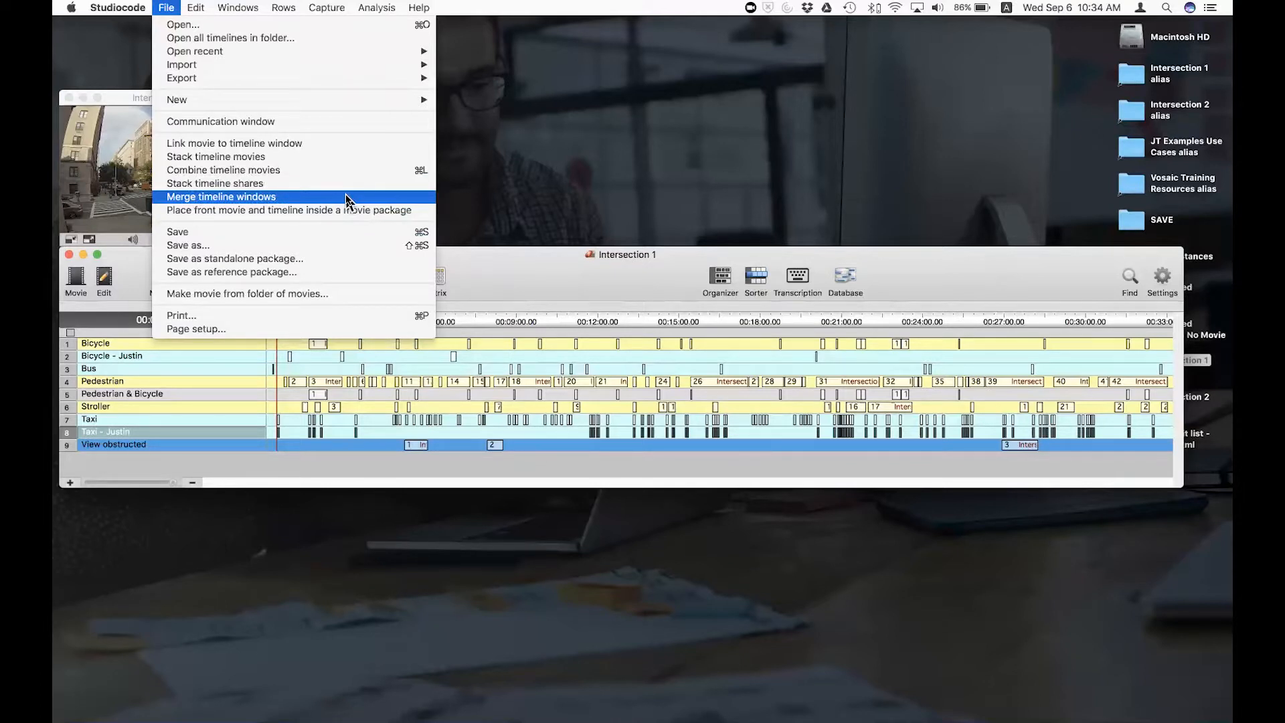
click(535, 304)
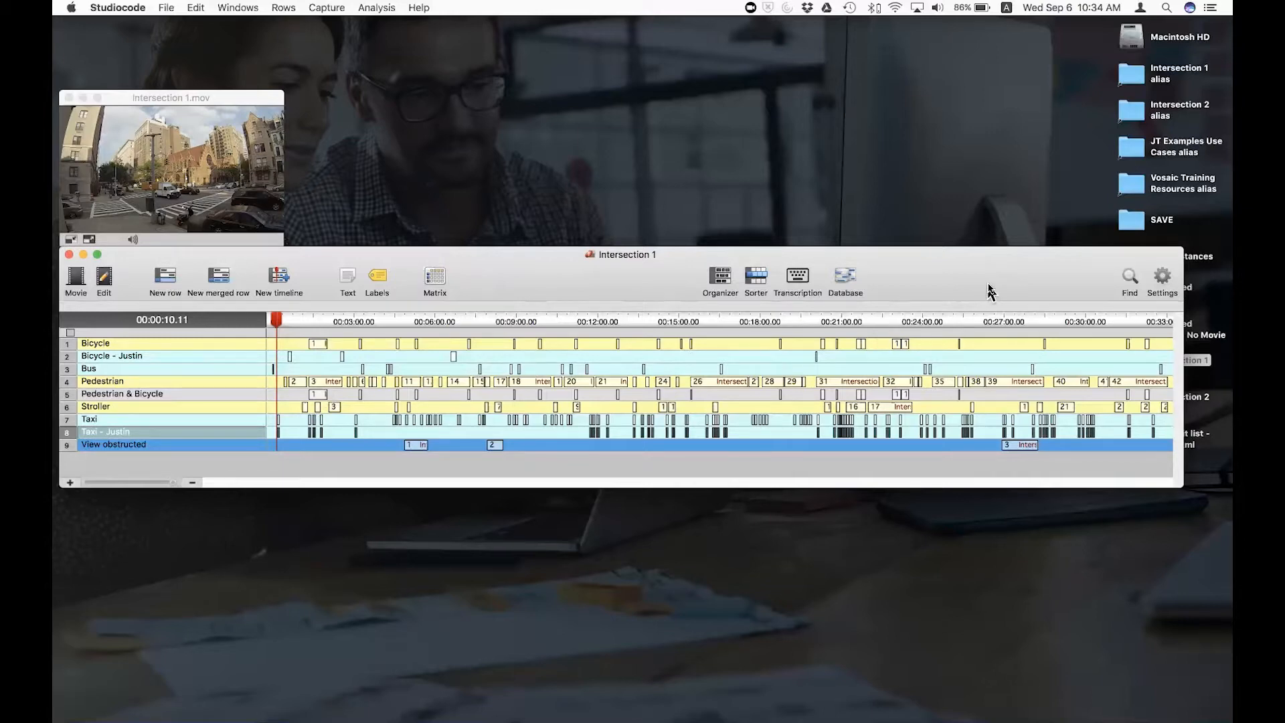
Step: Narrow the Intersection 1 timeline window to uncover the Desktop files and delete all of the timeline's rows
drag(989, 286, 993, 307)
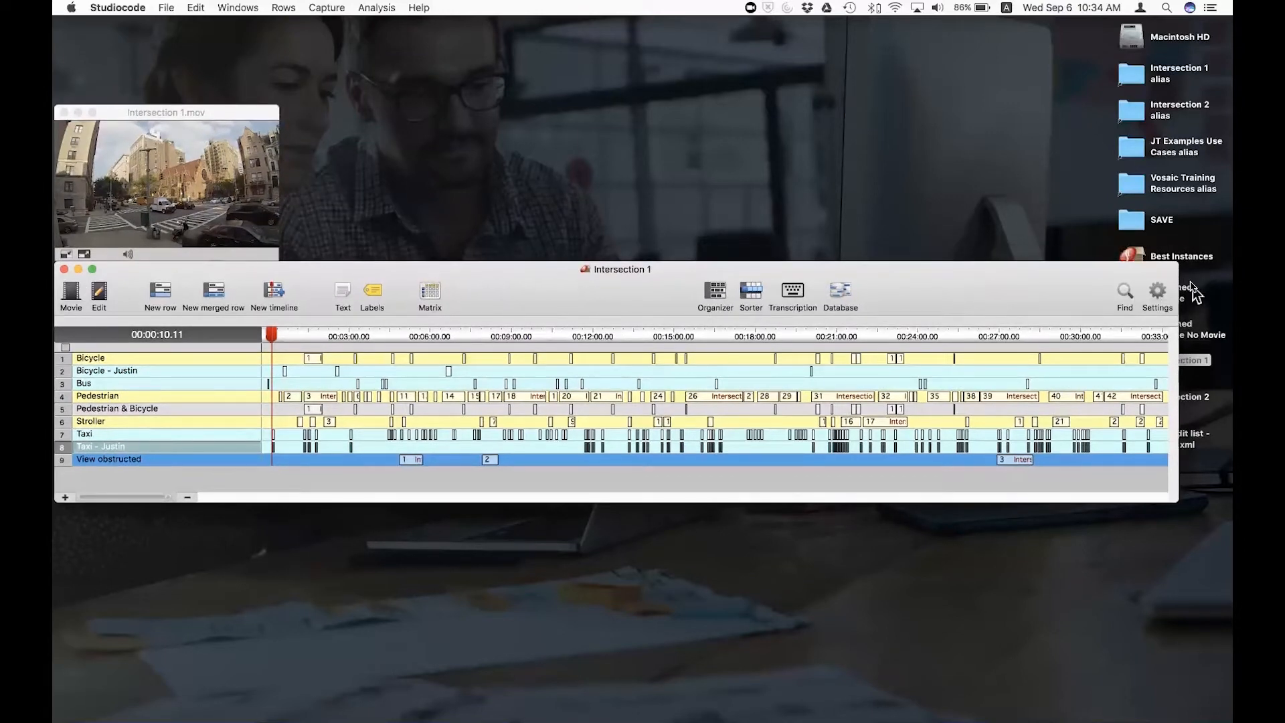
drag(1171, 269, 1066, 271)
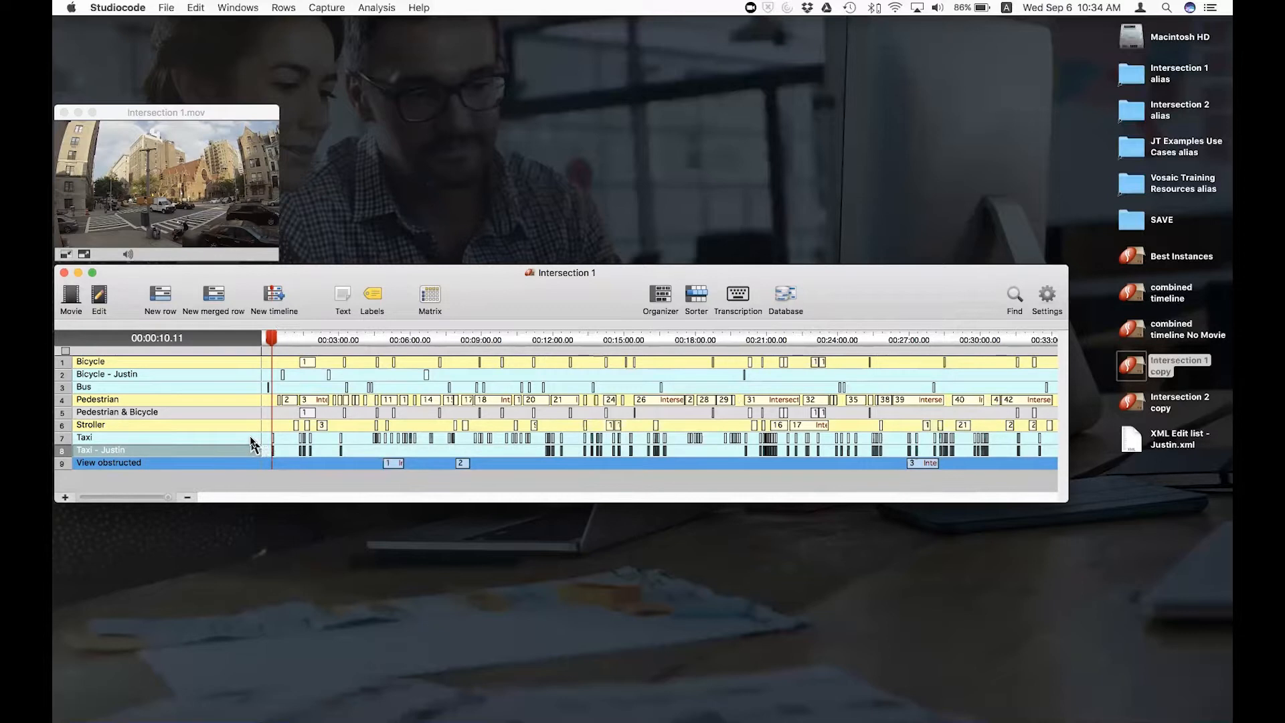
click(216, 427)
key(super+a)
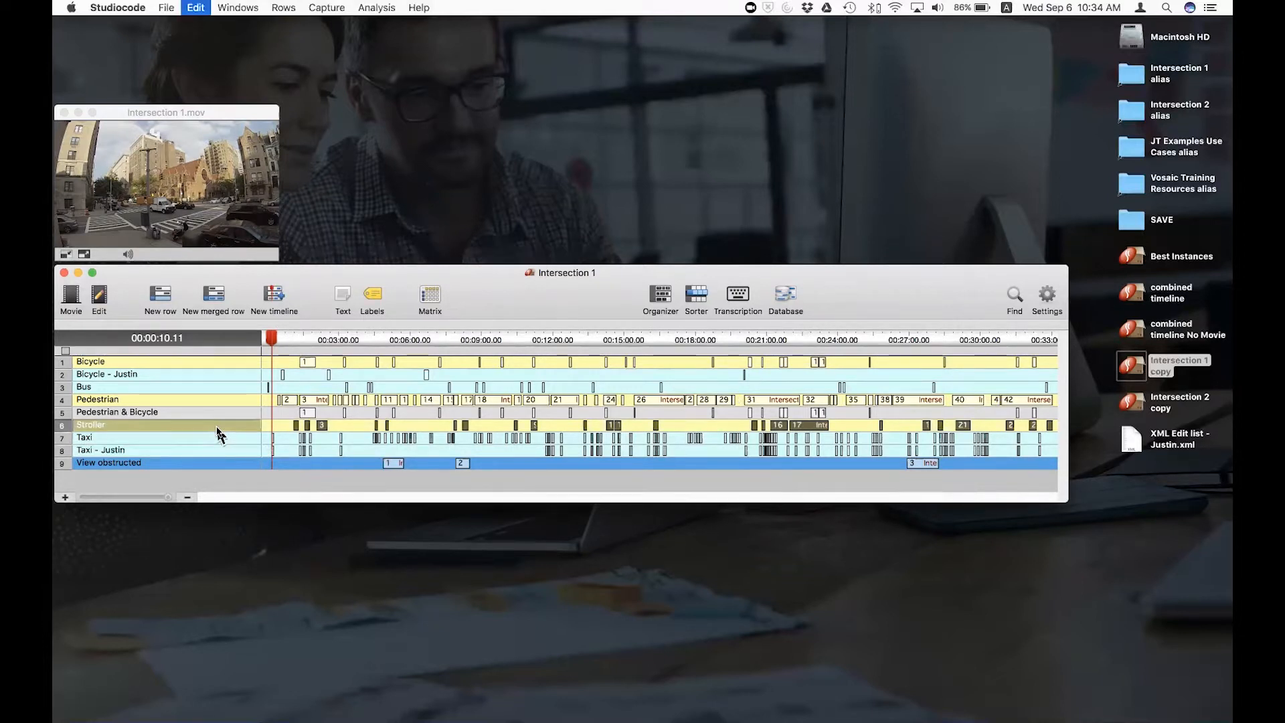
right_click(231, 429)
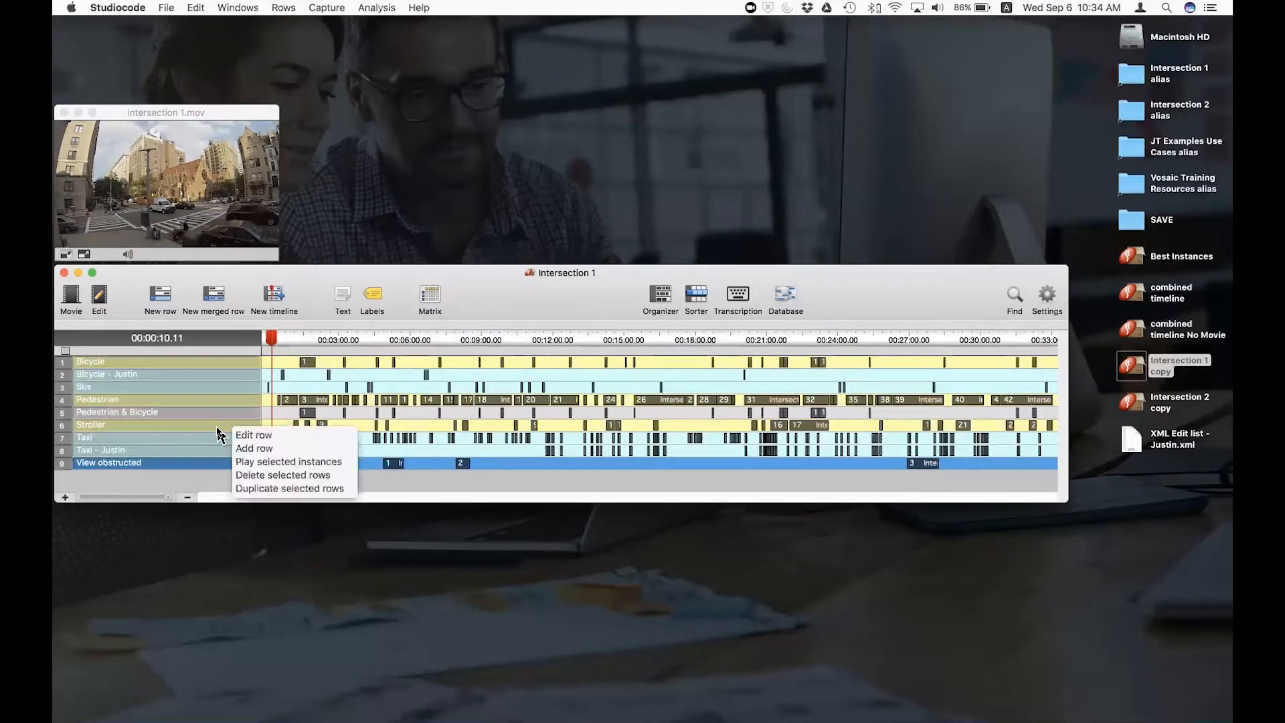
click(251, 476)
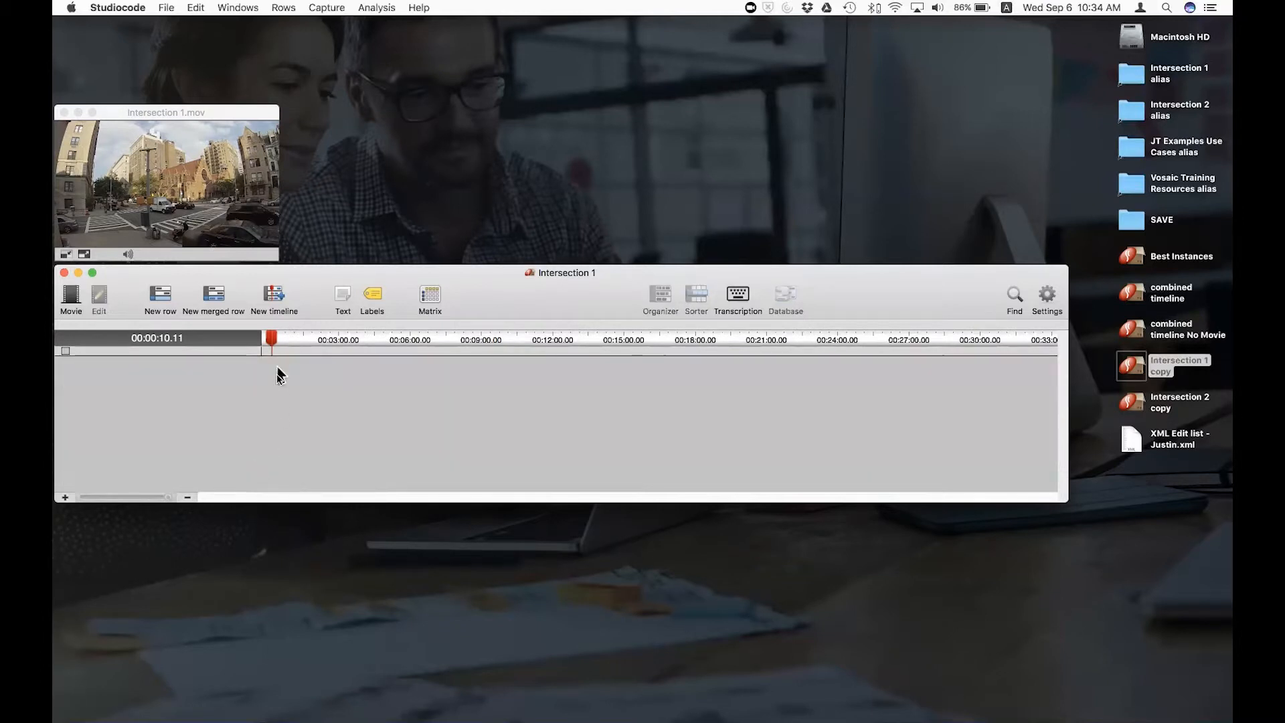
Step: Move the playhead to 00:00:00.00 and import the edit list Intersection 1 XML.xml from the Intersection 1 folder in Intersection Example
drag(271, 344, 256, 344)
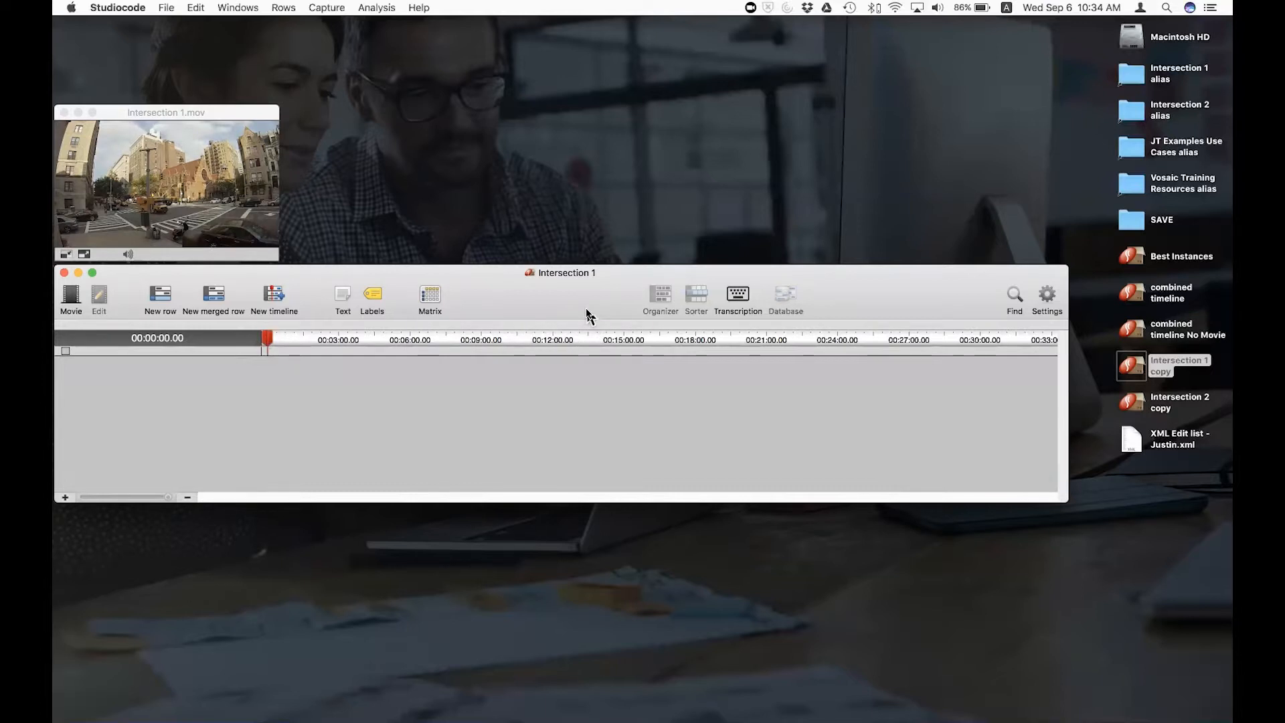
drag(586, 314, 592, 314)
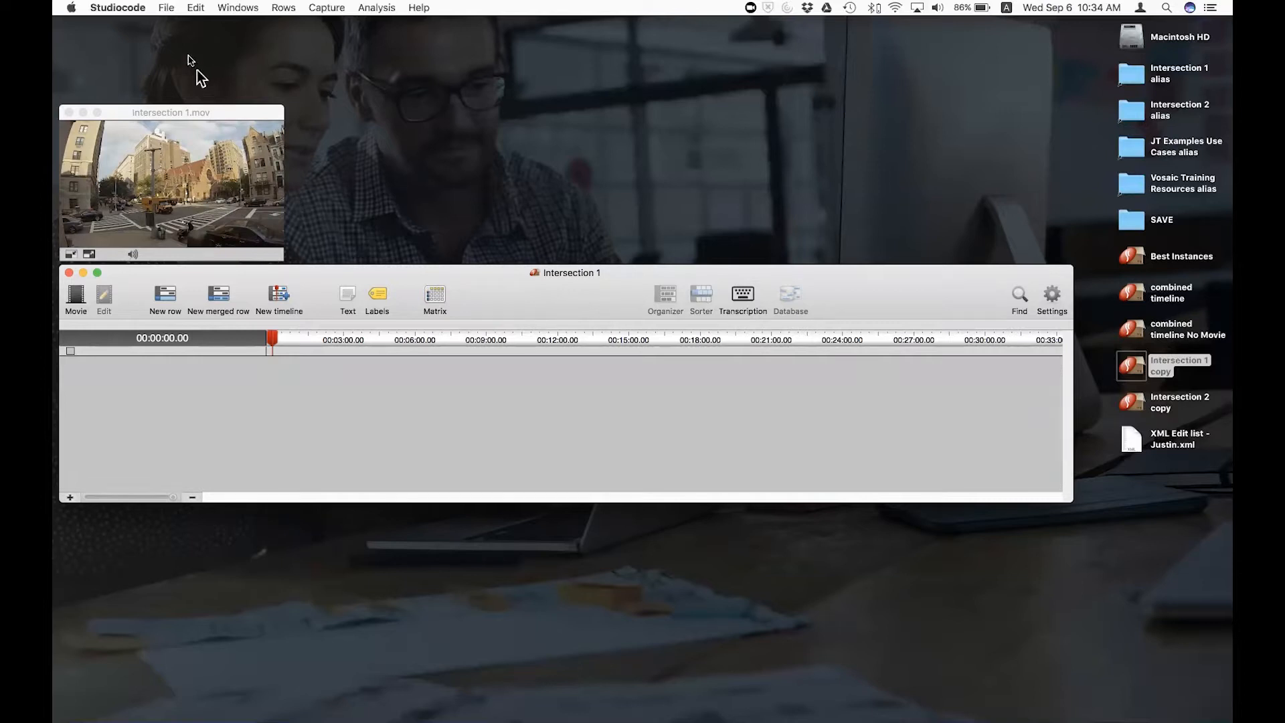
click(167, 9)
mouse_move(178, 78)
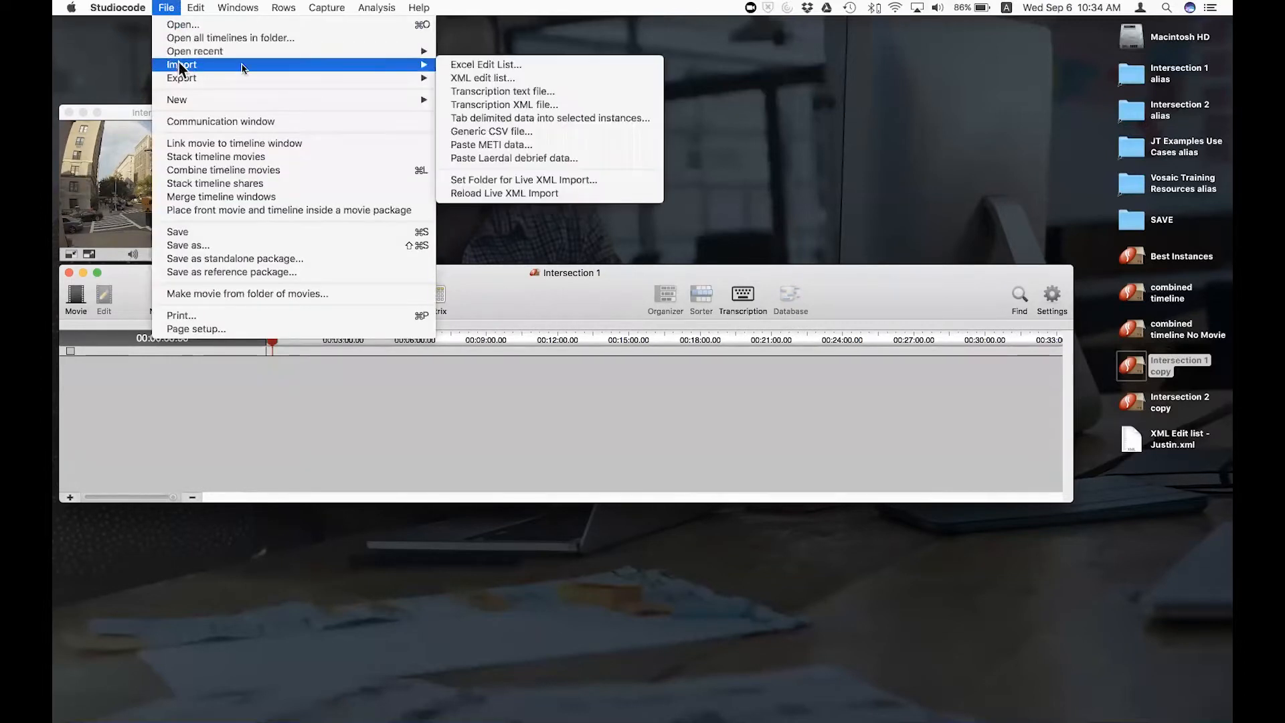
mouse_move(423, 64)
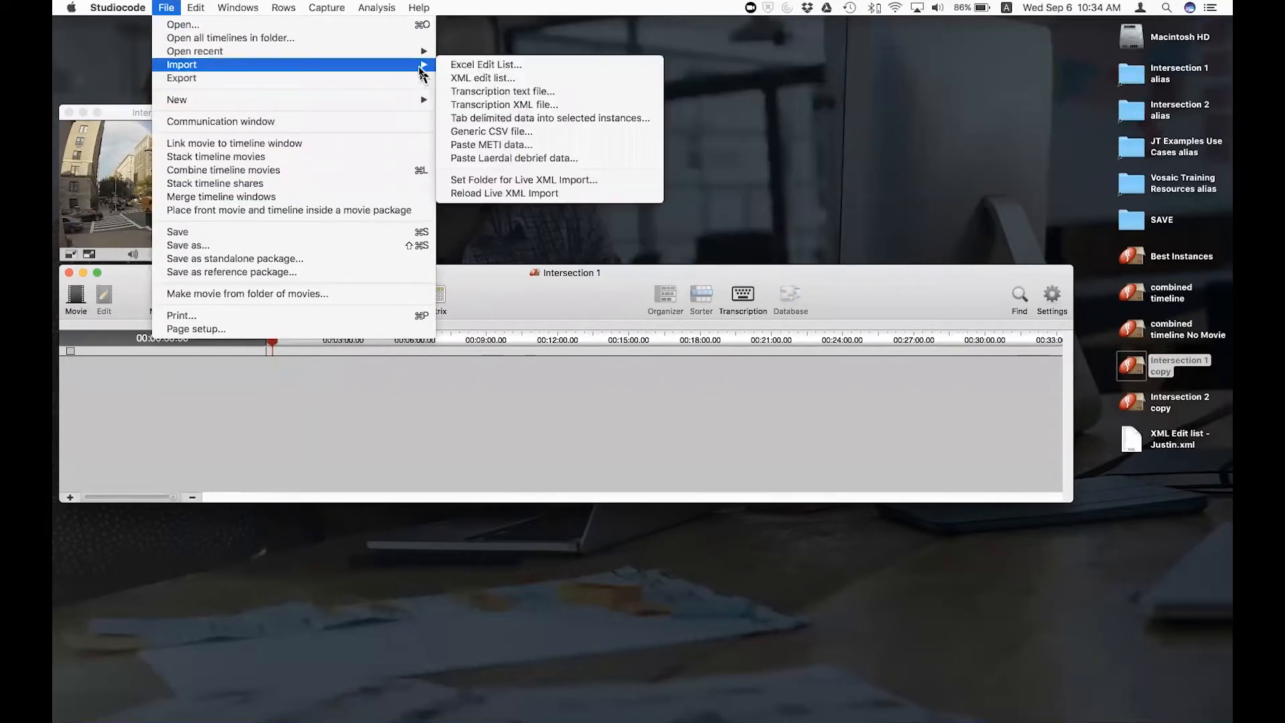
click(511, 83)
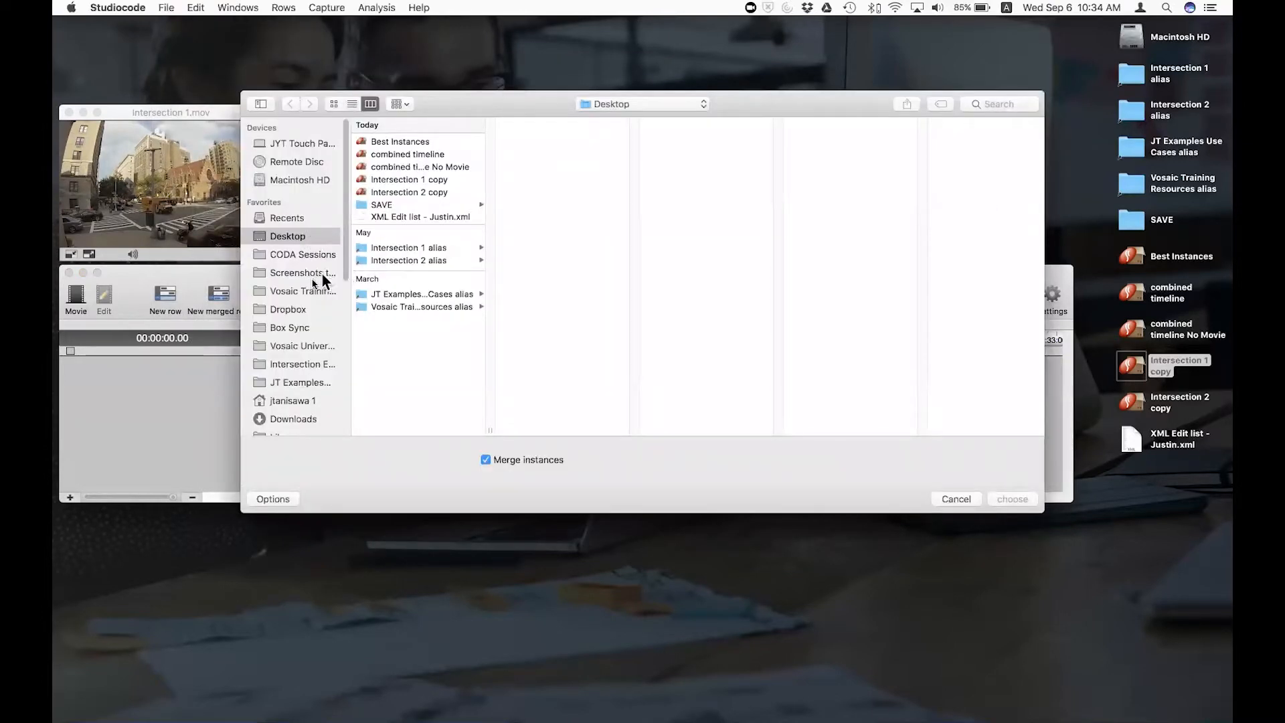
click(288, 363)
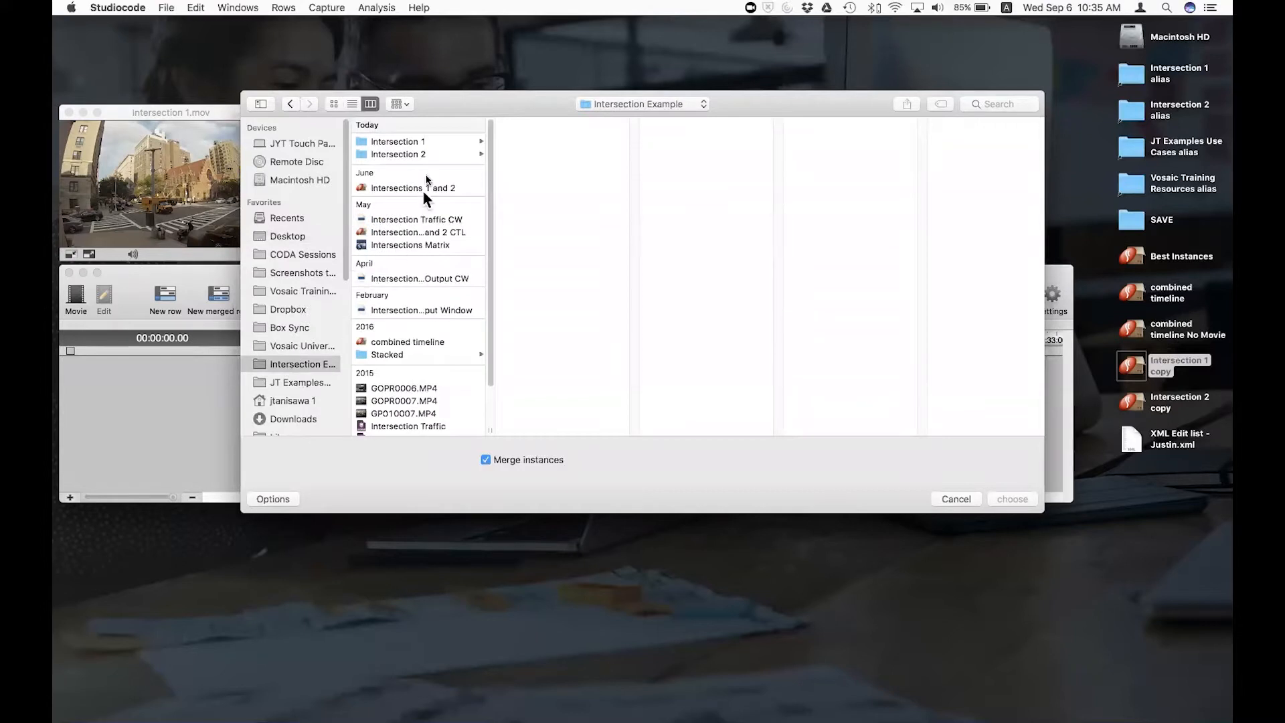
click(437, 143)
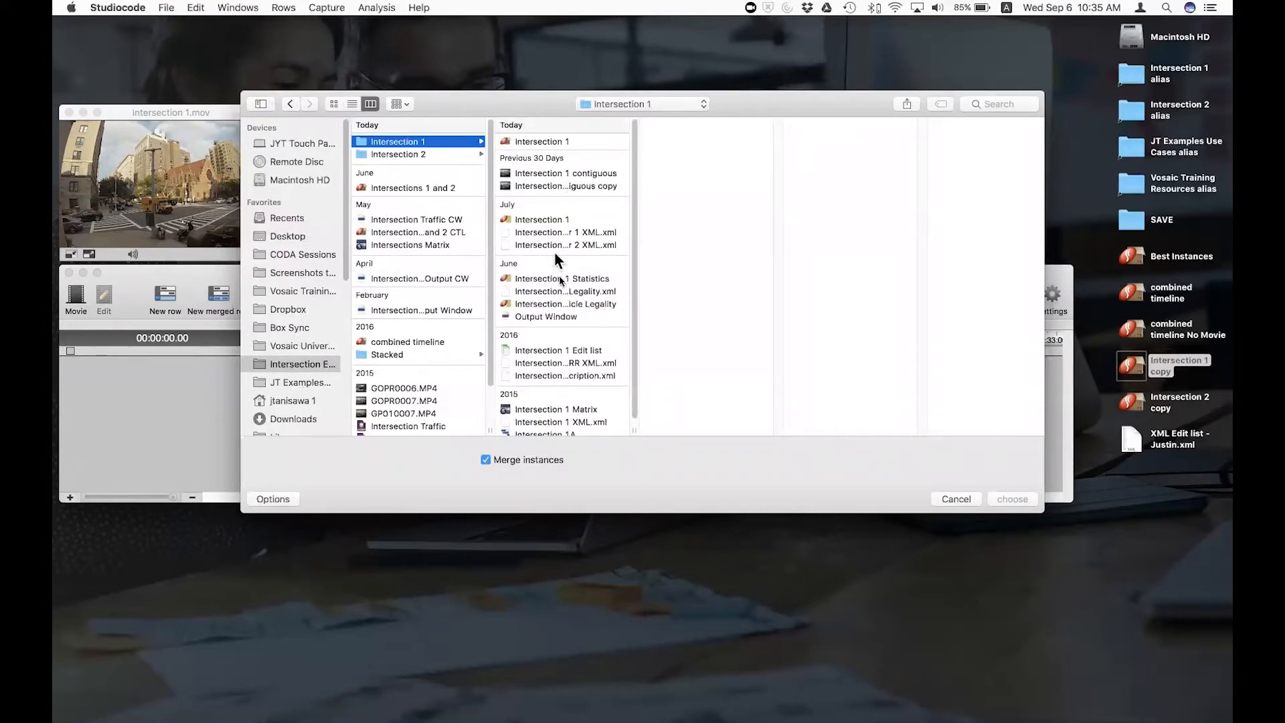
click(606, 422)
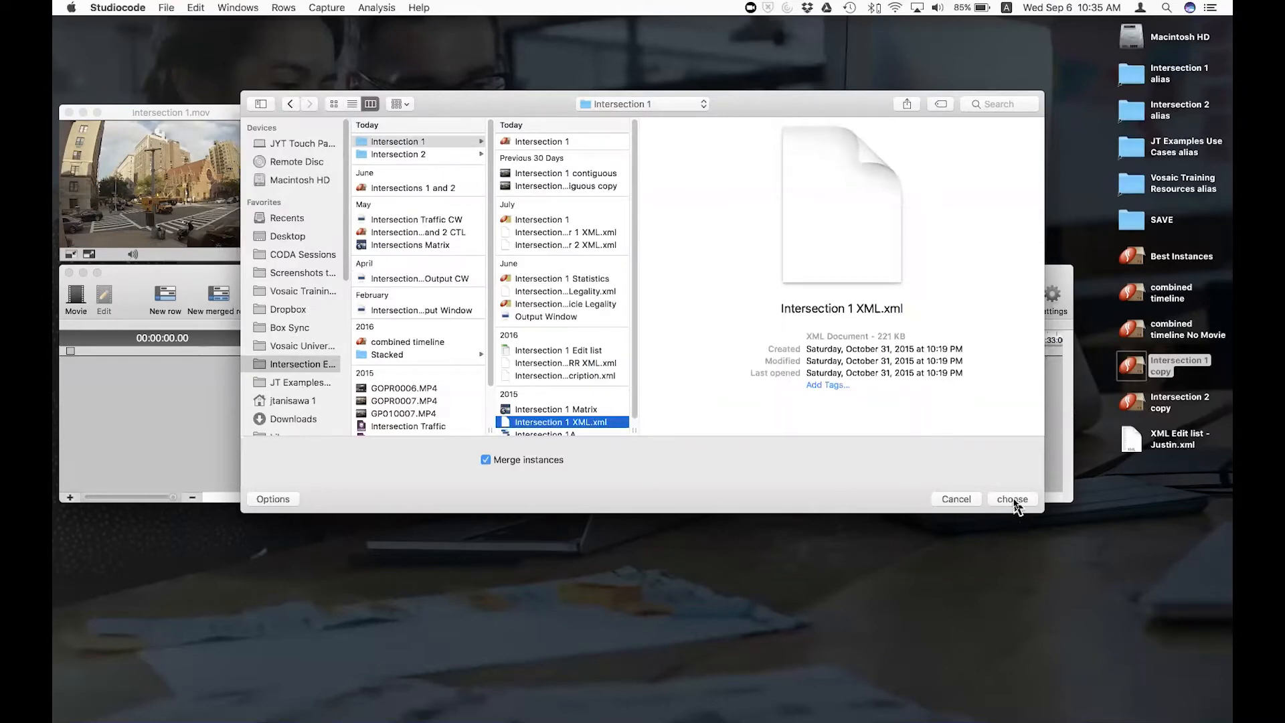
click(1011, 500)
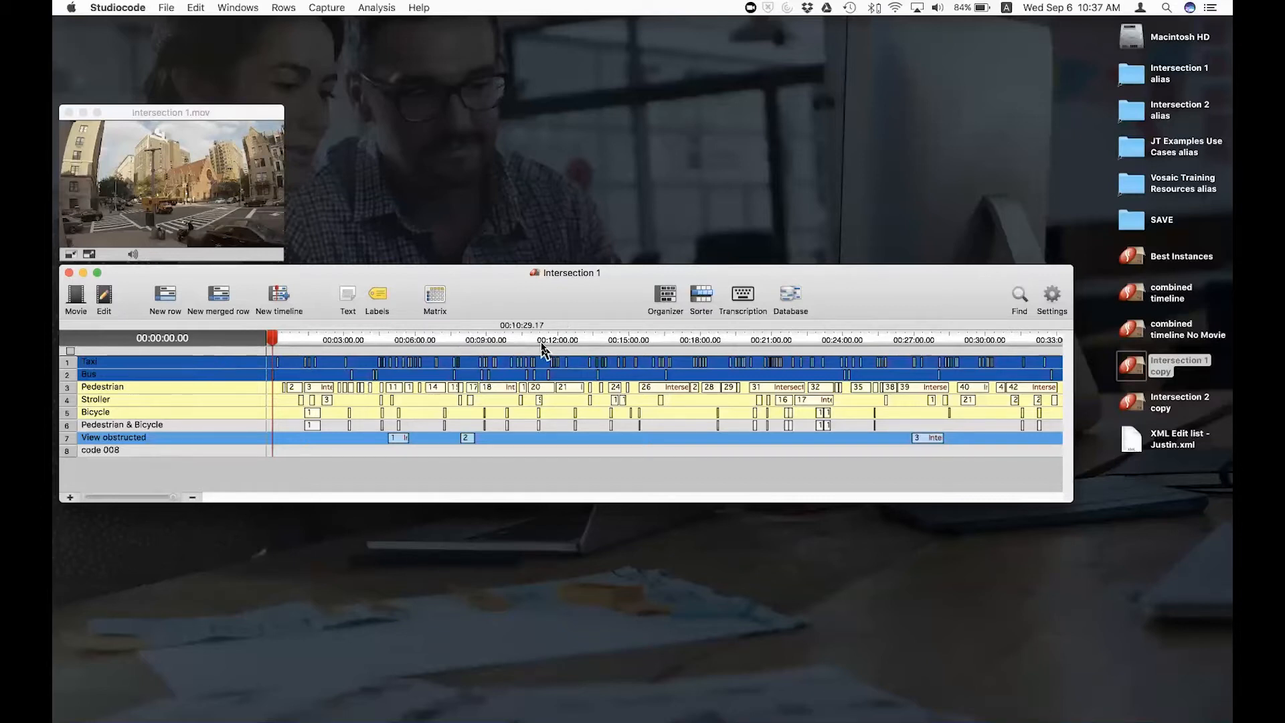
Step: Switch to Keynote to show the agenda slide of the Sharing Collaborating Webinar Agenda presentation
key(super+Tab)
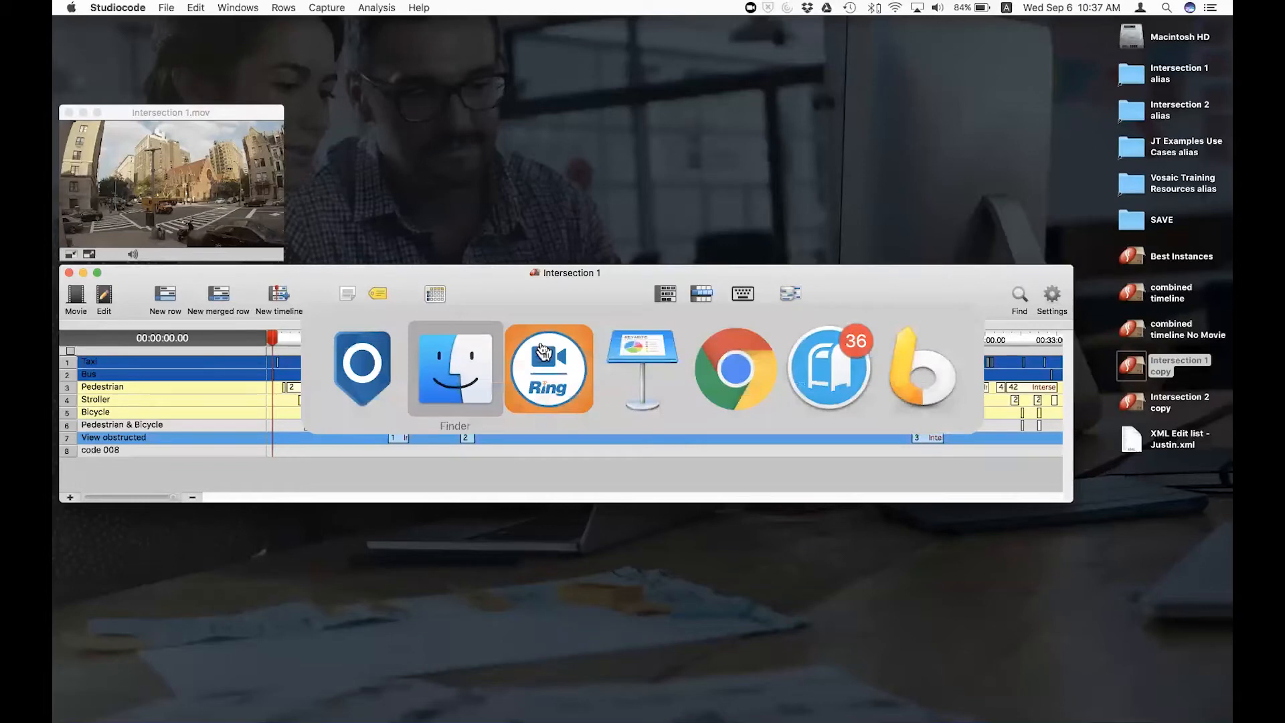
click(624, 353)
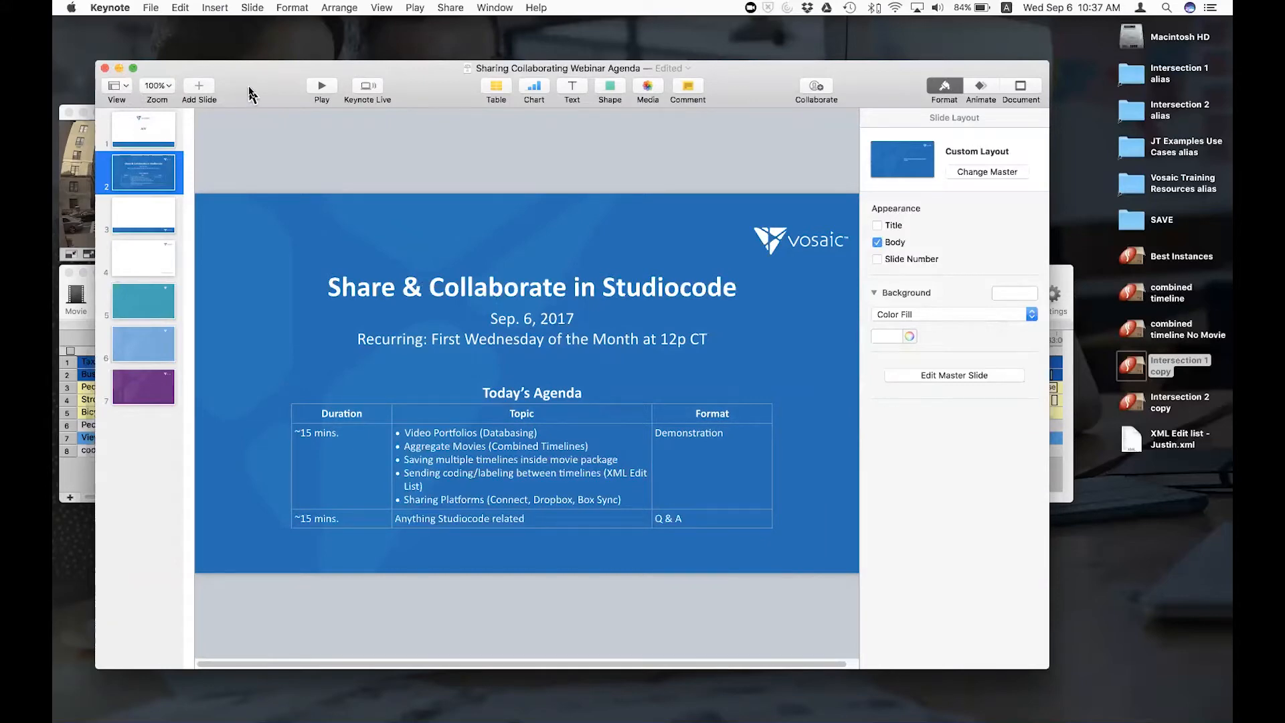
Step: Hide Keynote to return to Studiocode and shift the Intersection 1 timeline window slightly
key(super+h)
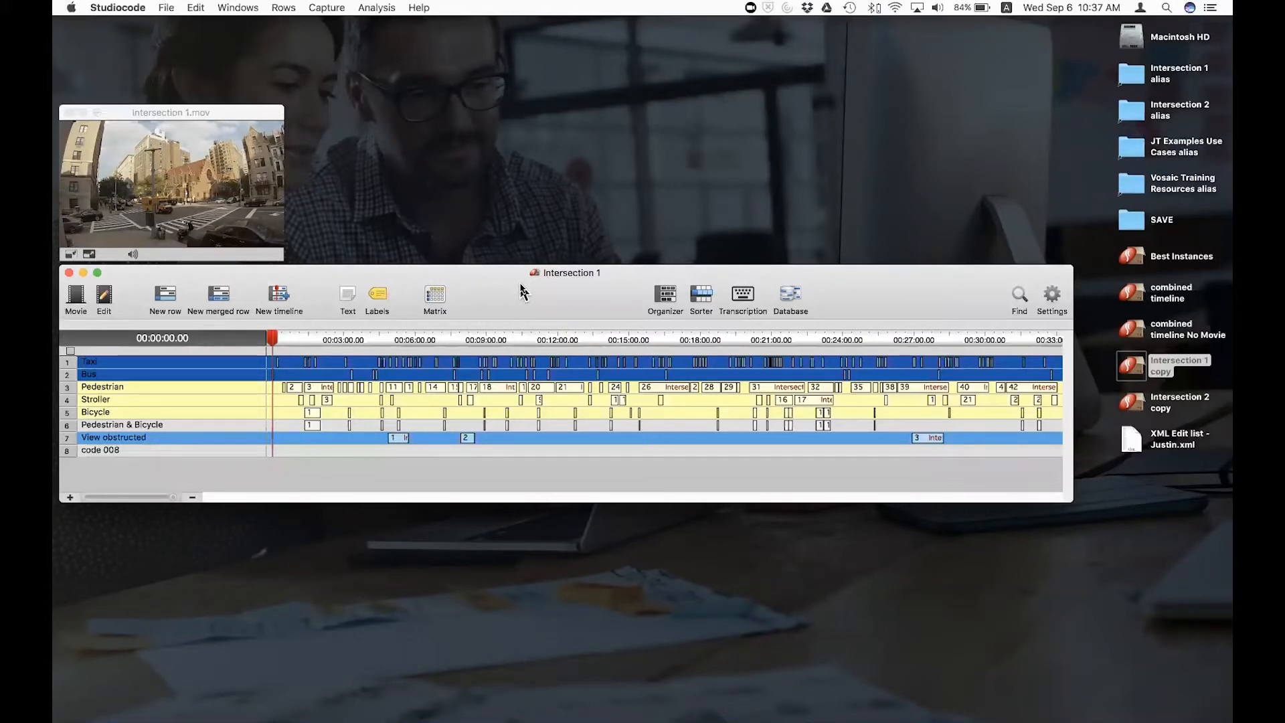
drag(522, 293, 528, 298)
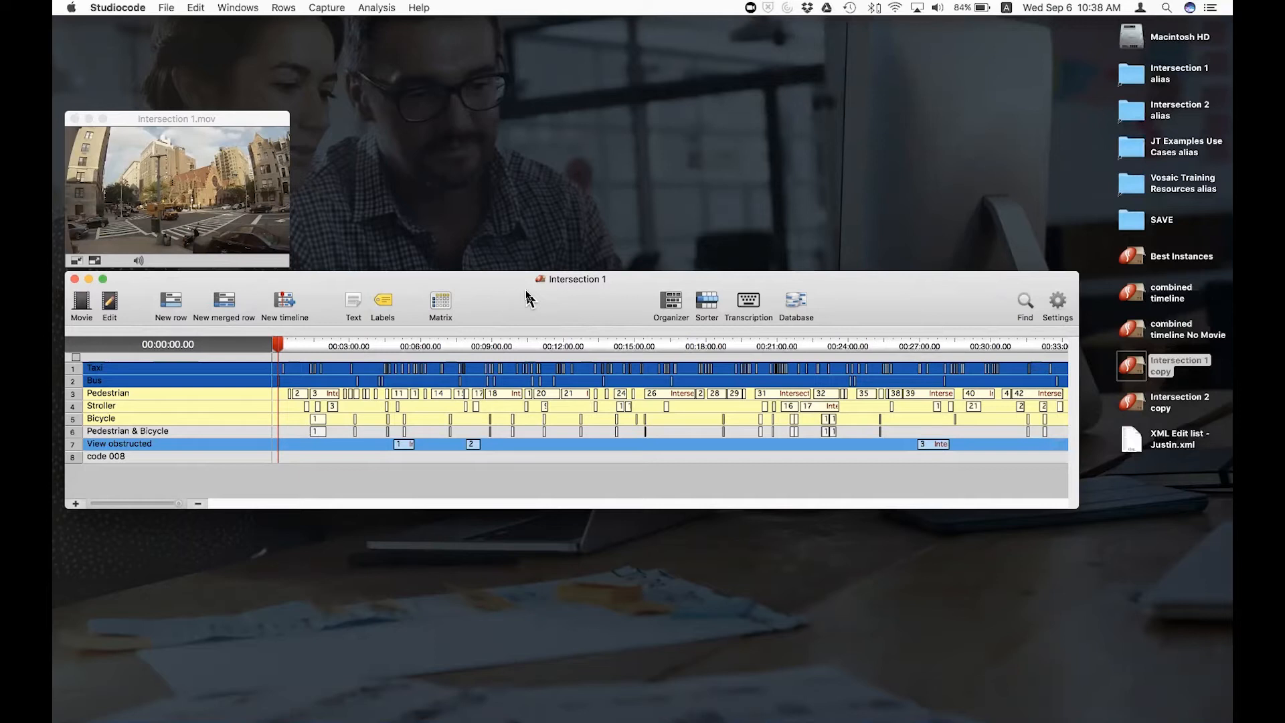
Step: Open a Finder window over the timeline and show the Dropbox and Box Sync folders in turn, ending on Dropbox
click(294, 575)
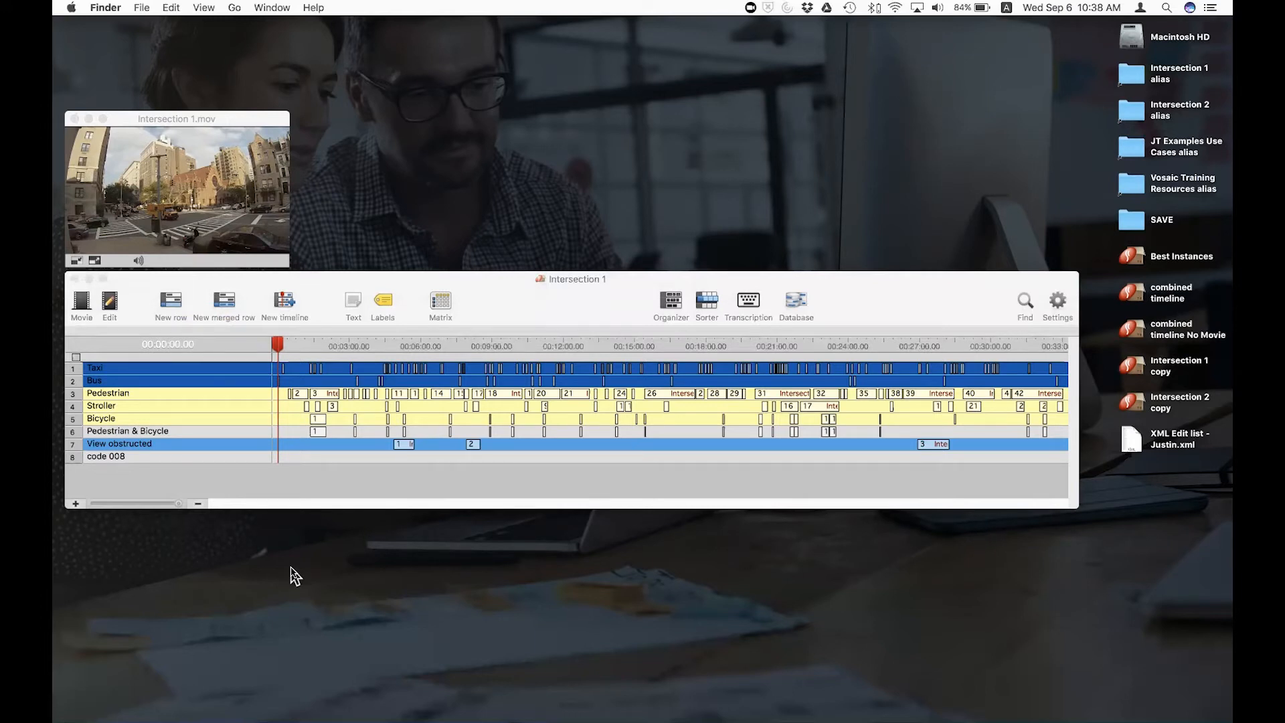
key(super+f)
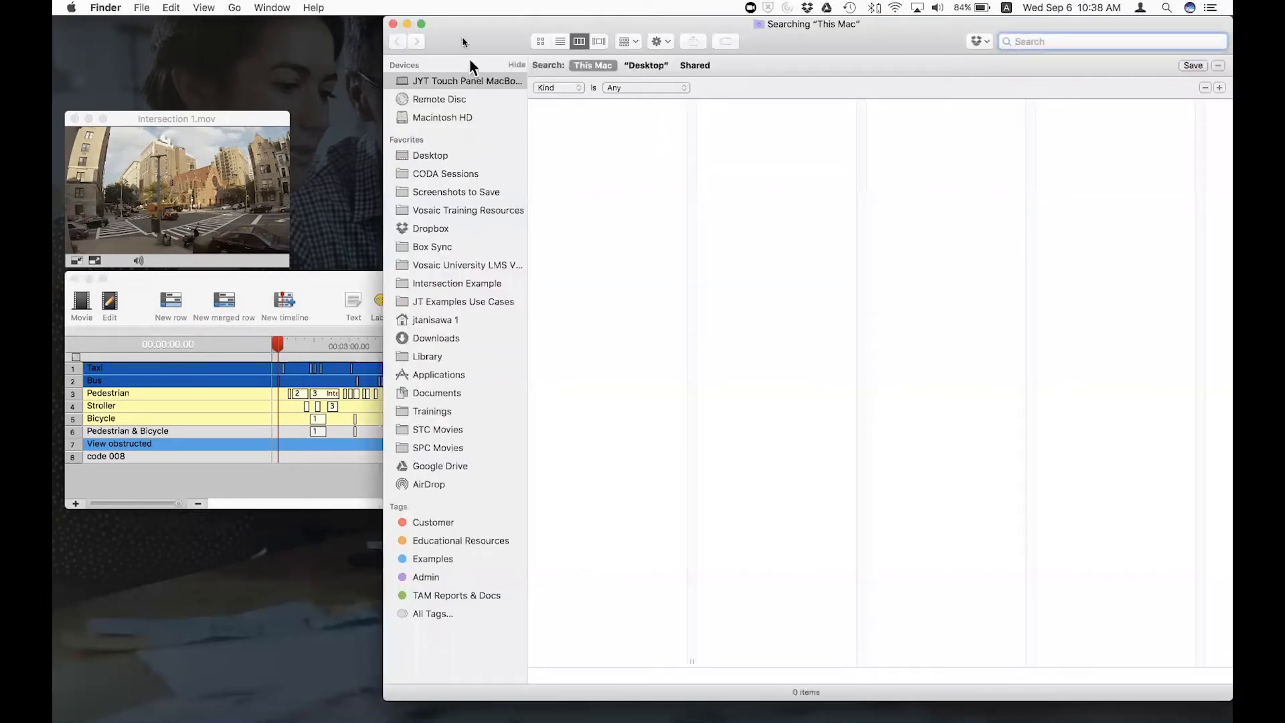
drag(462, 41, 276, 51)
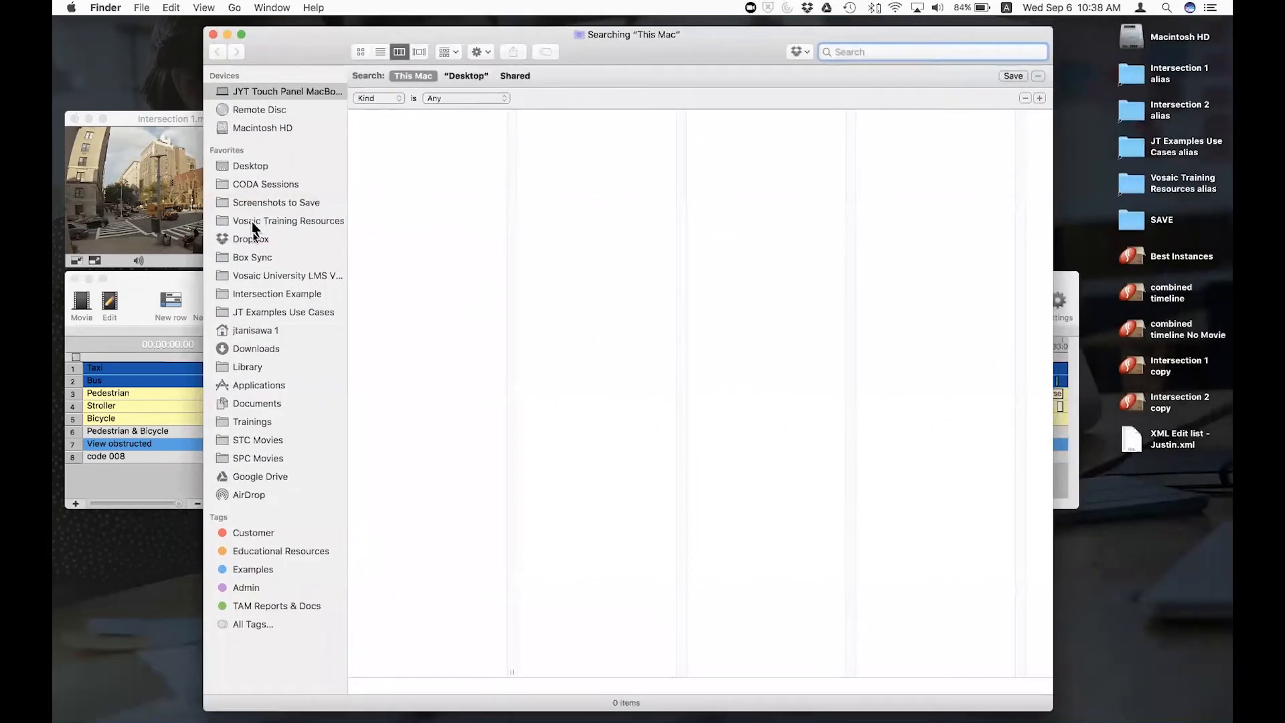
click(258, 258)
click(279, 243)
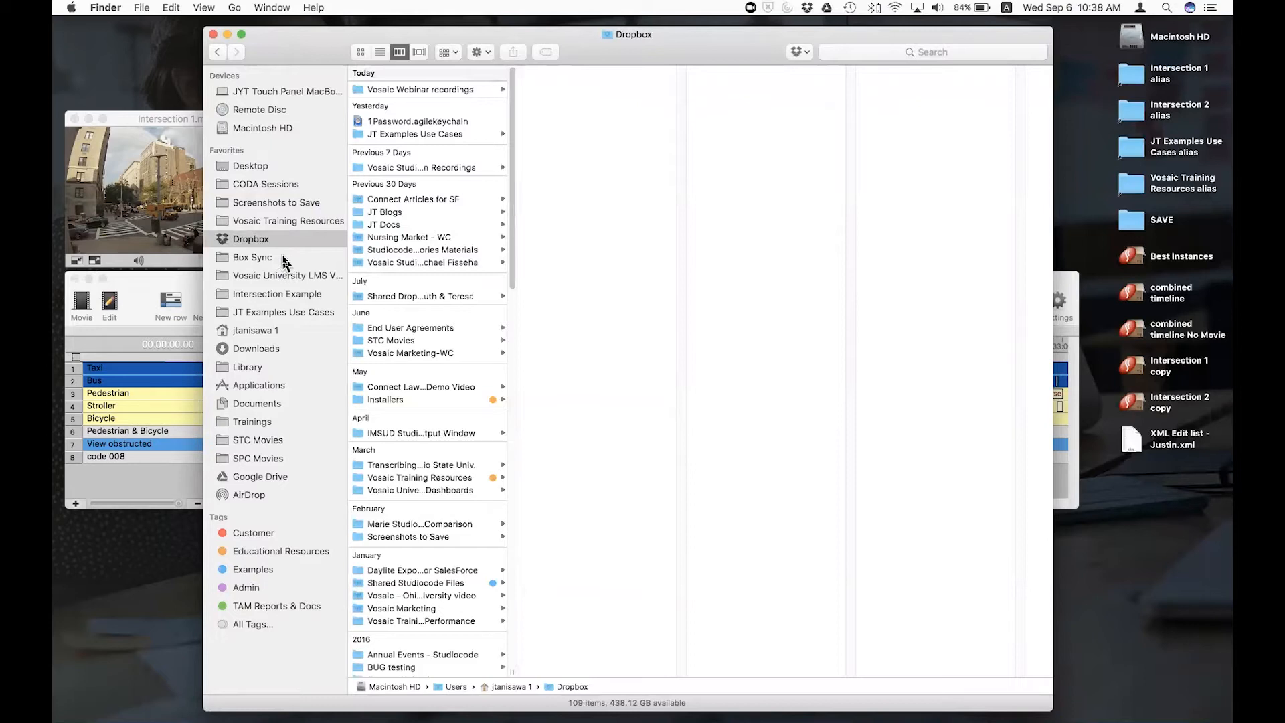
click(282, 260)
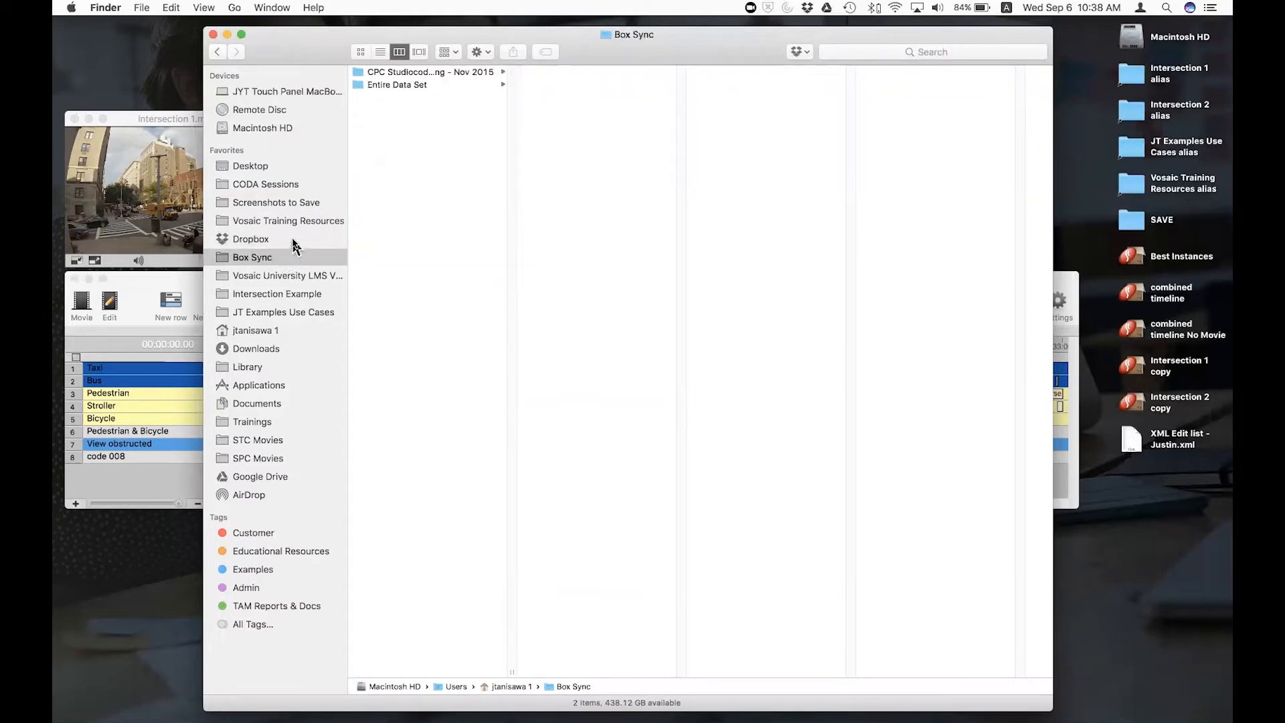
click(293, 242)
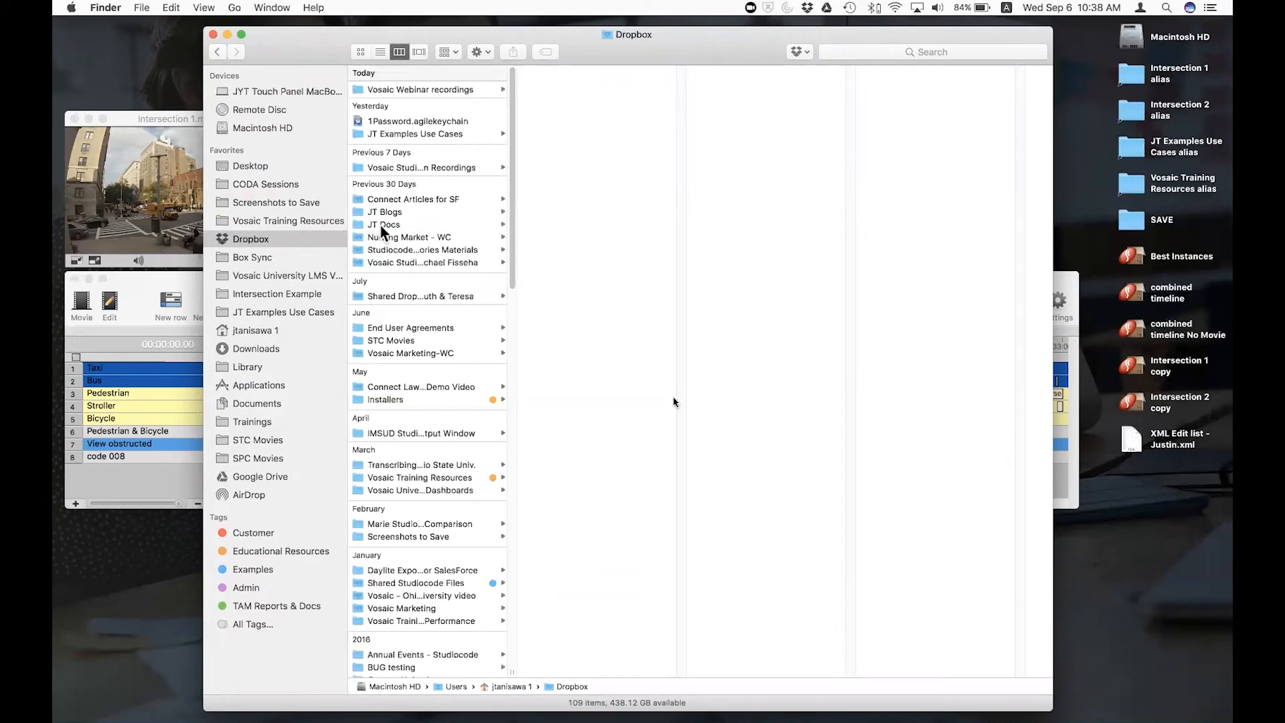
Step: Resize and reposition the Dropbox folder window, close it and return to the Intersection 1 timeline in Studiocode
drag(1055, 710, 1070, 684)
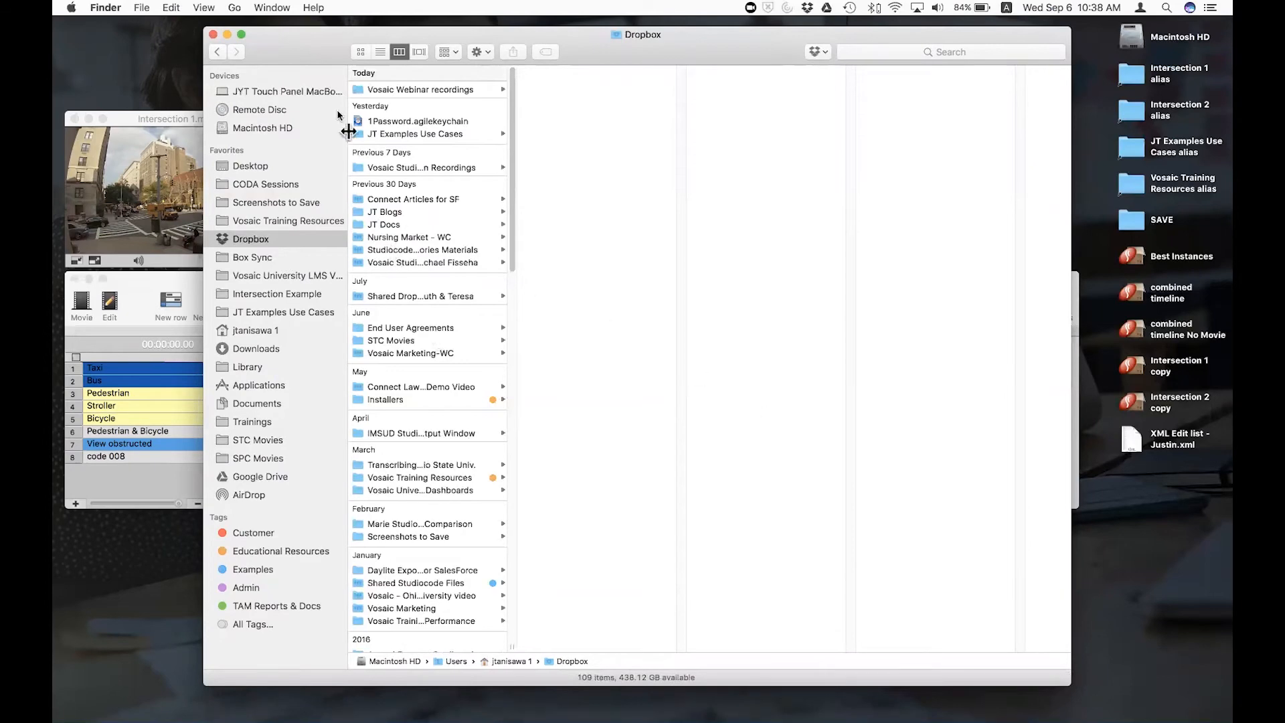
drag(309, 54, 293, 58)
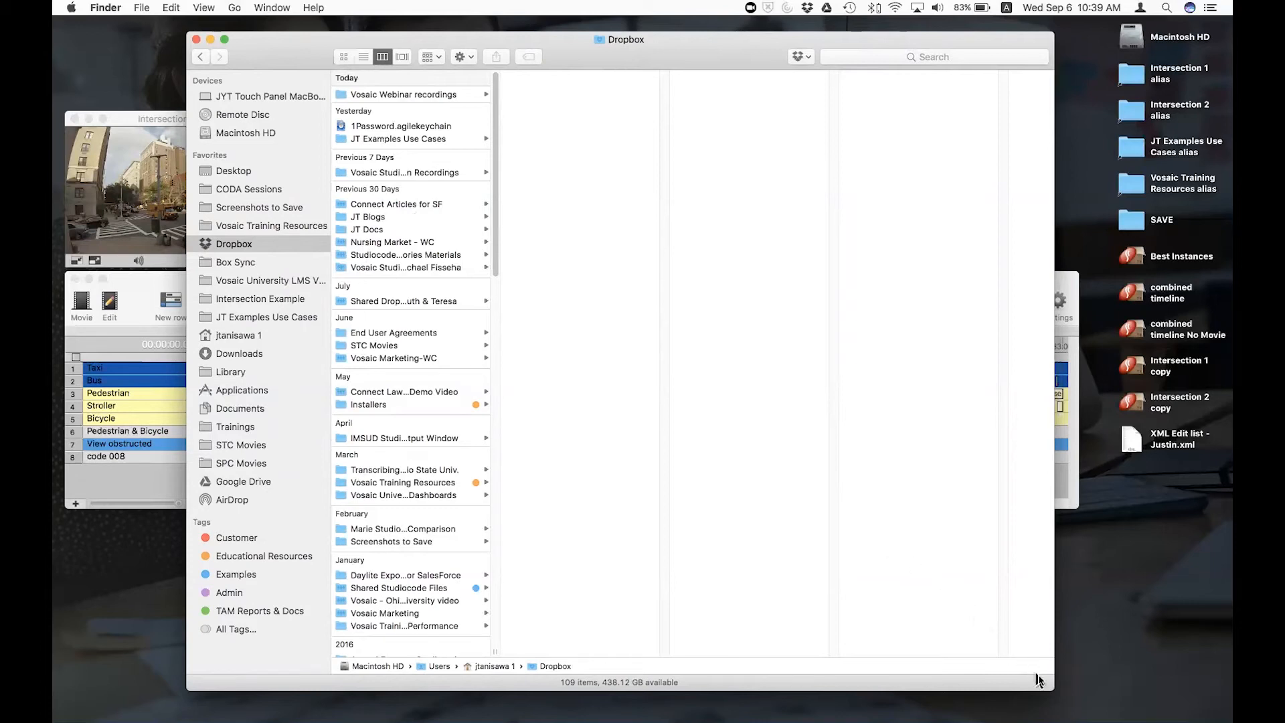
drag(1047, 687, 1065, 627)
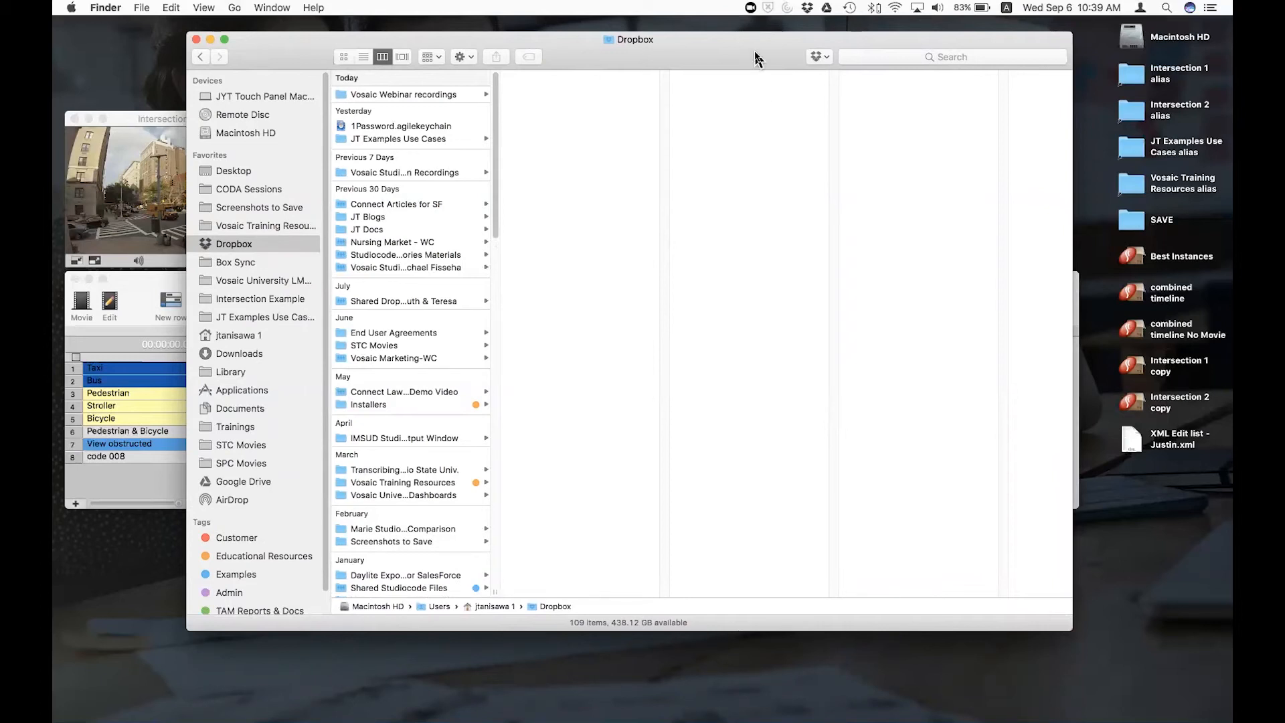
drag(754, 52, 751, 78)
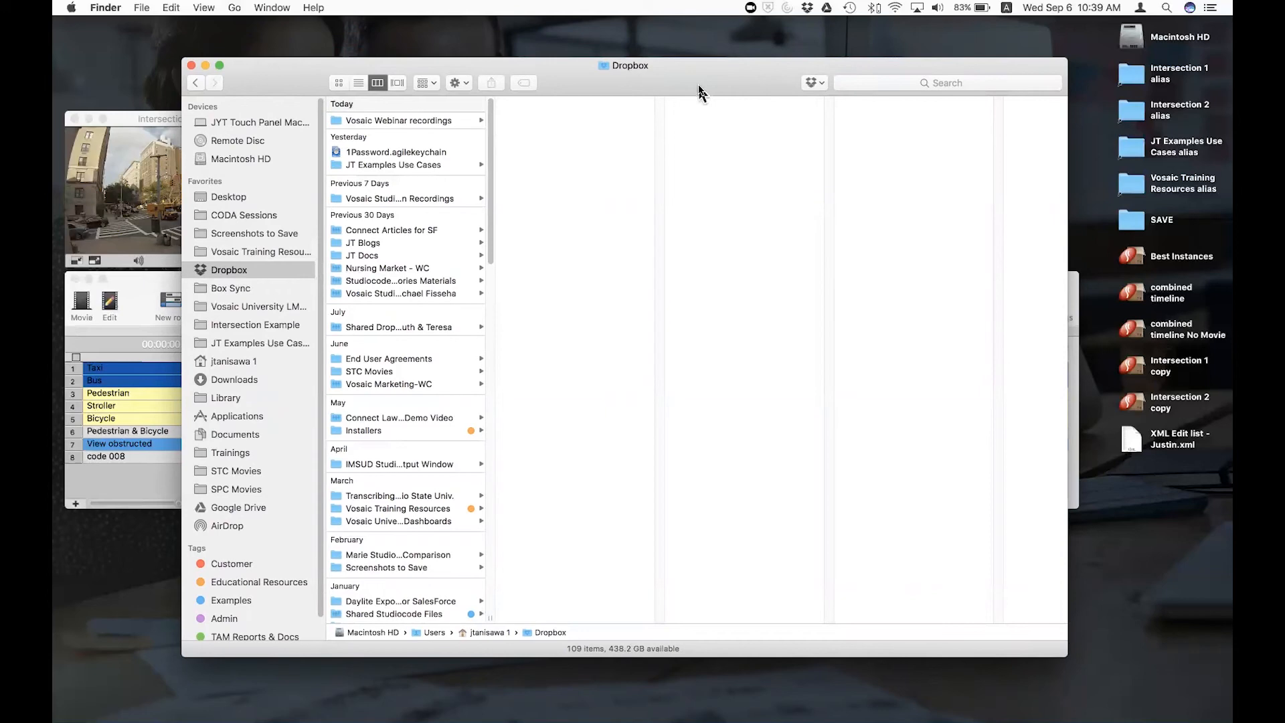
click(191, 66)
click(585, 318)
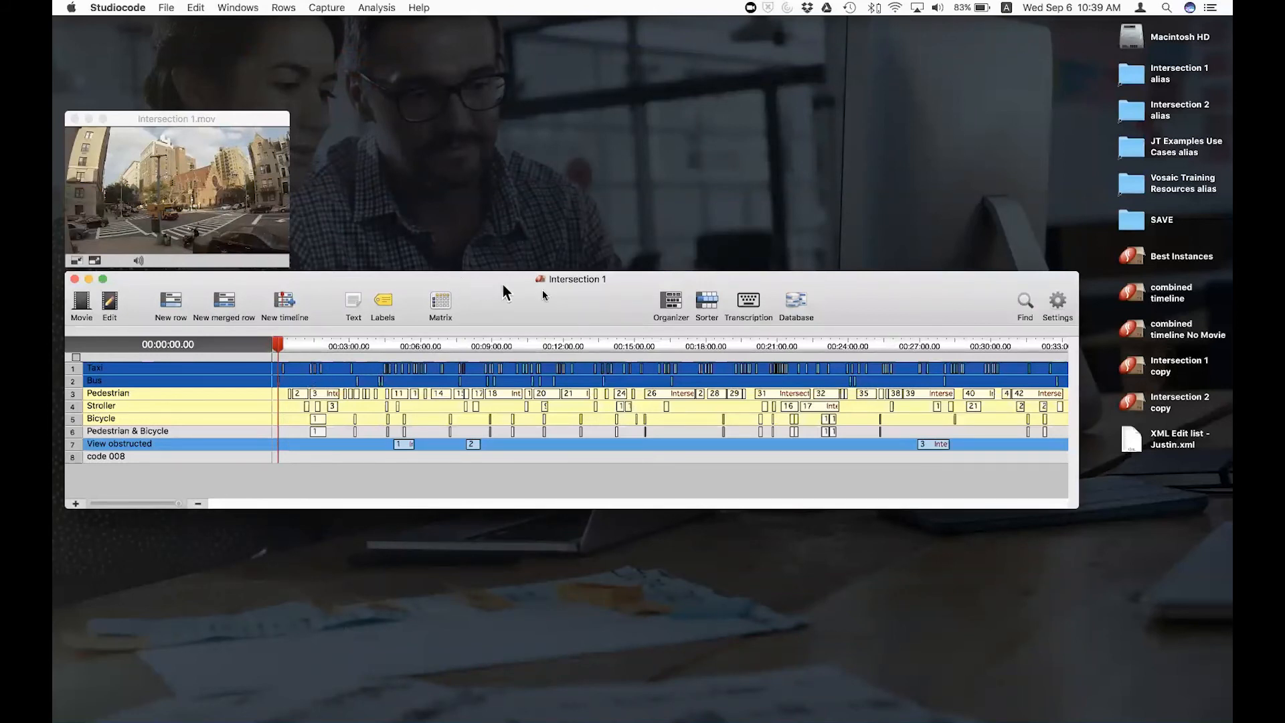
Step: Switch to Chrome to show the Vosaic Connect video library, and hide it again to return to Studiocode
key(super+Tab)
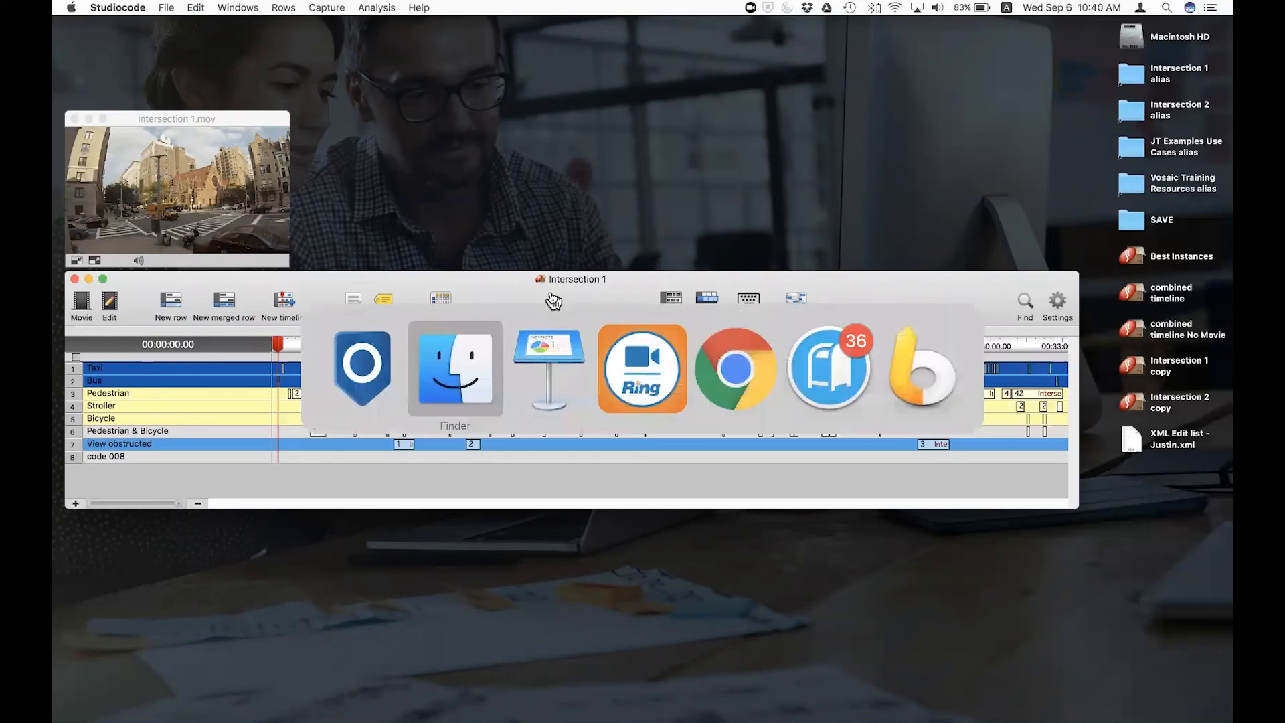
key(super+Tab)
key(super+Tab)
key(super+Tab)
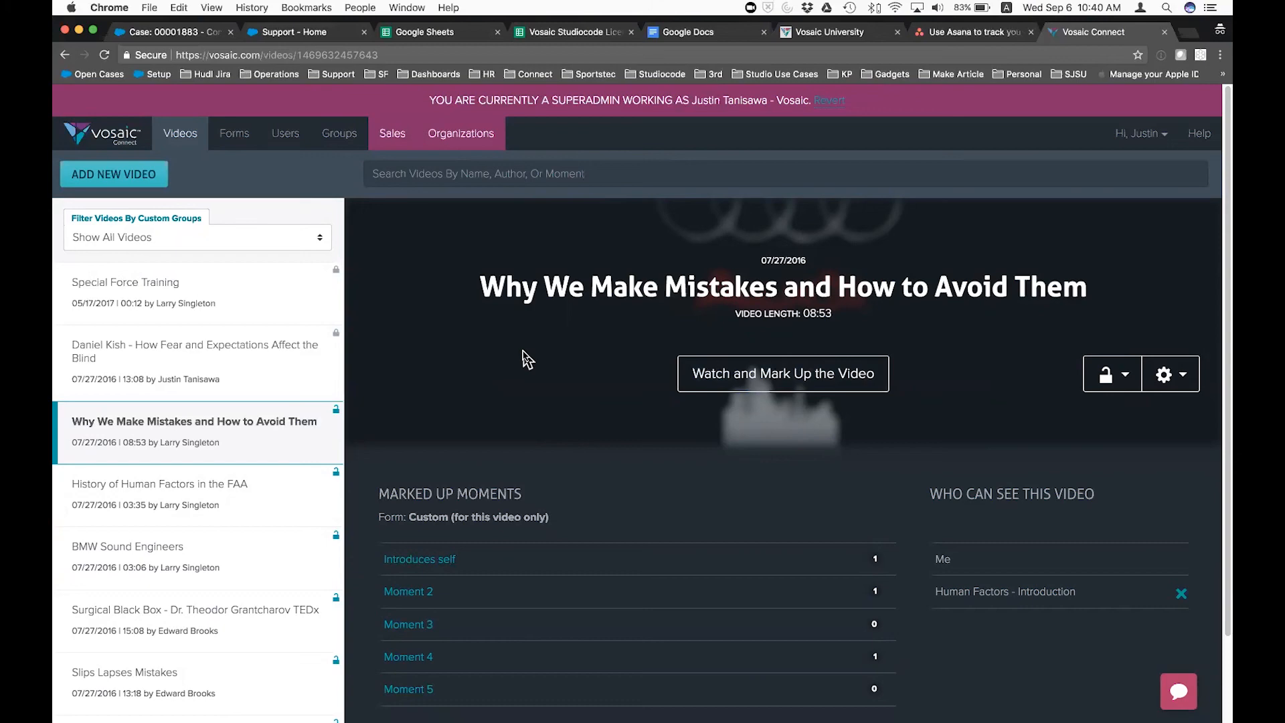
key(super+h)
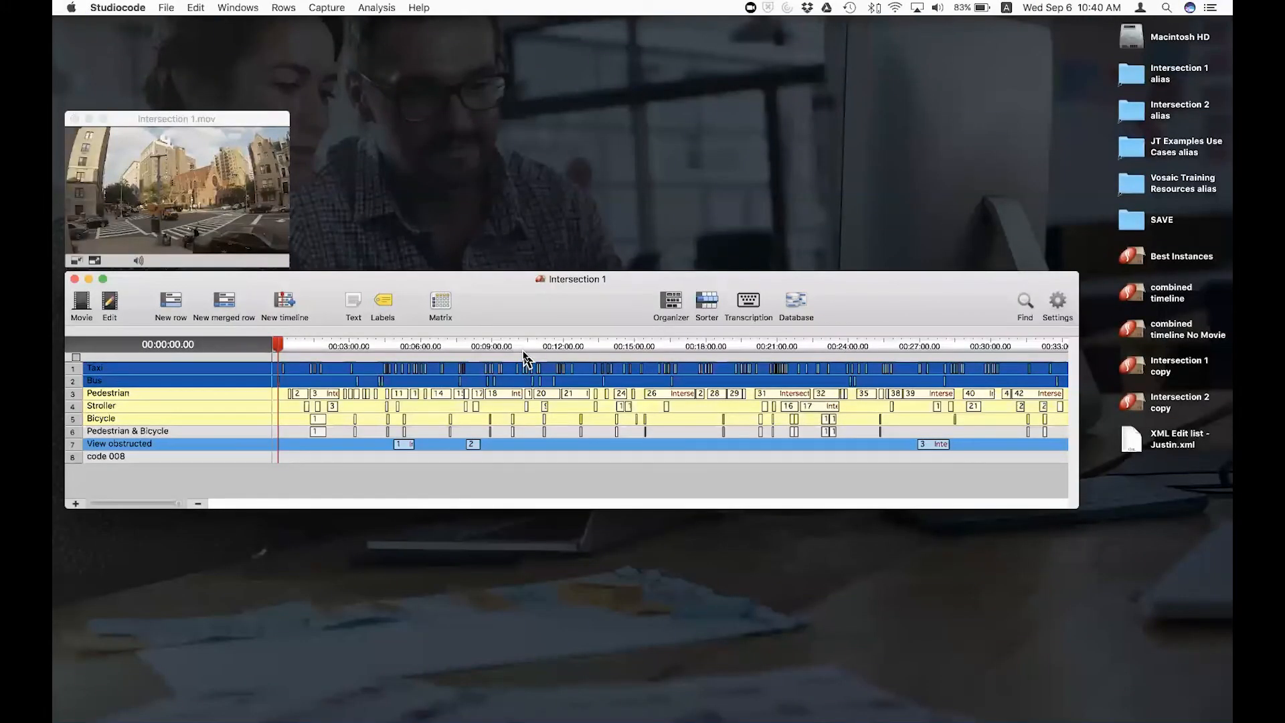